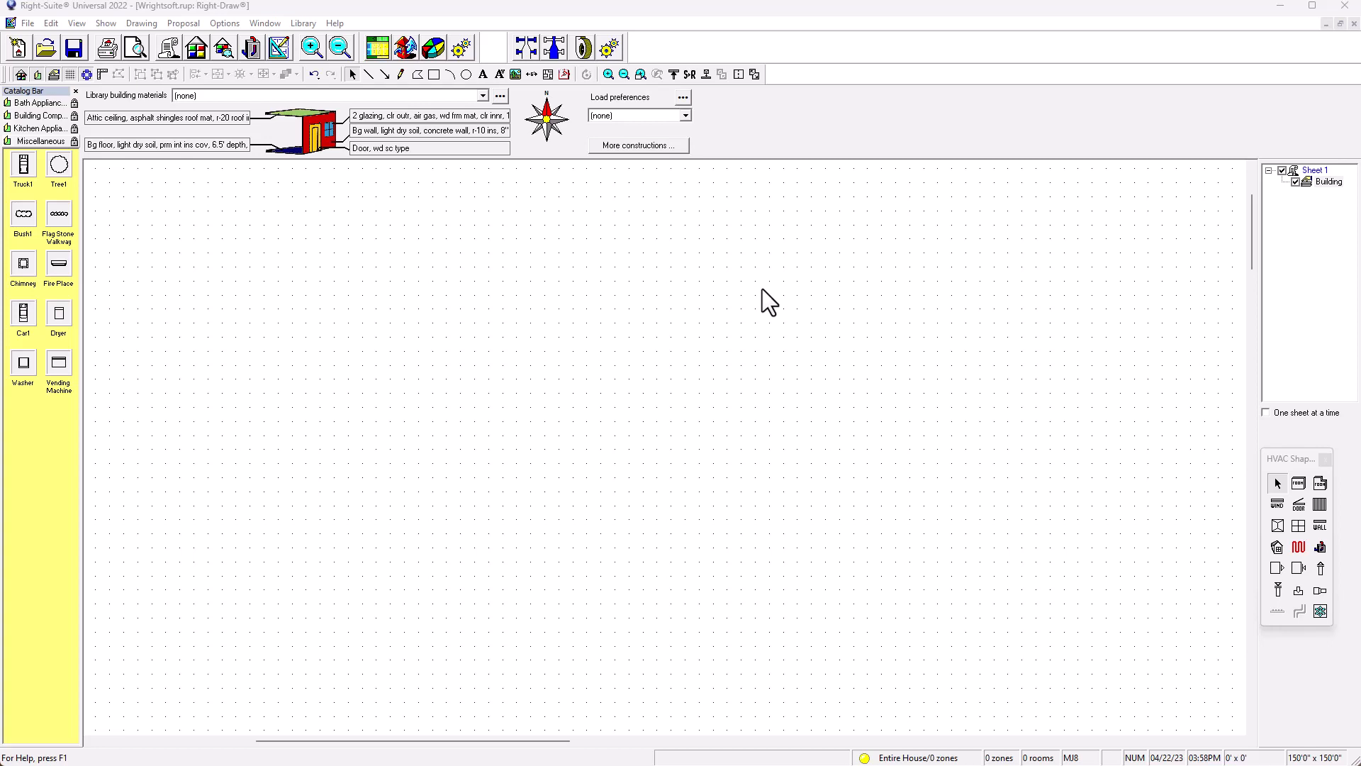
- Draw a rectangular room on the sheet and enlarge it to about 13'0" x 13'6"
click(1299, 485)
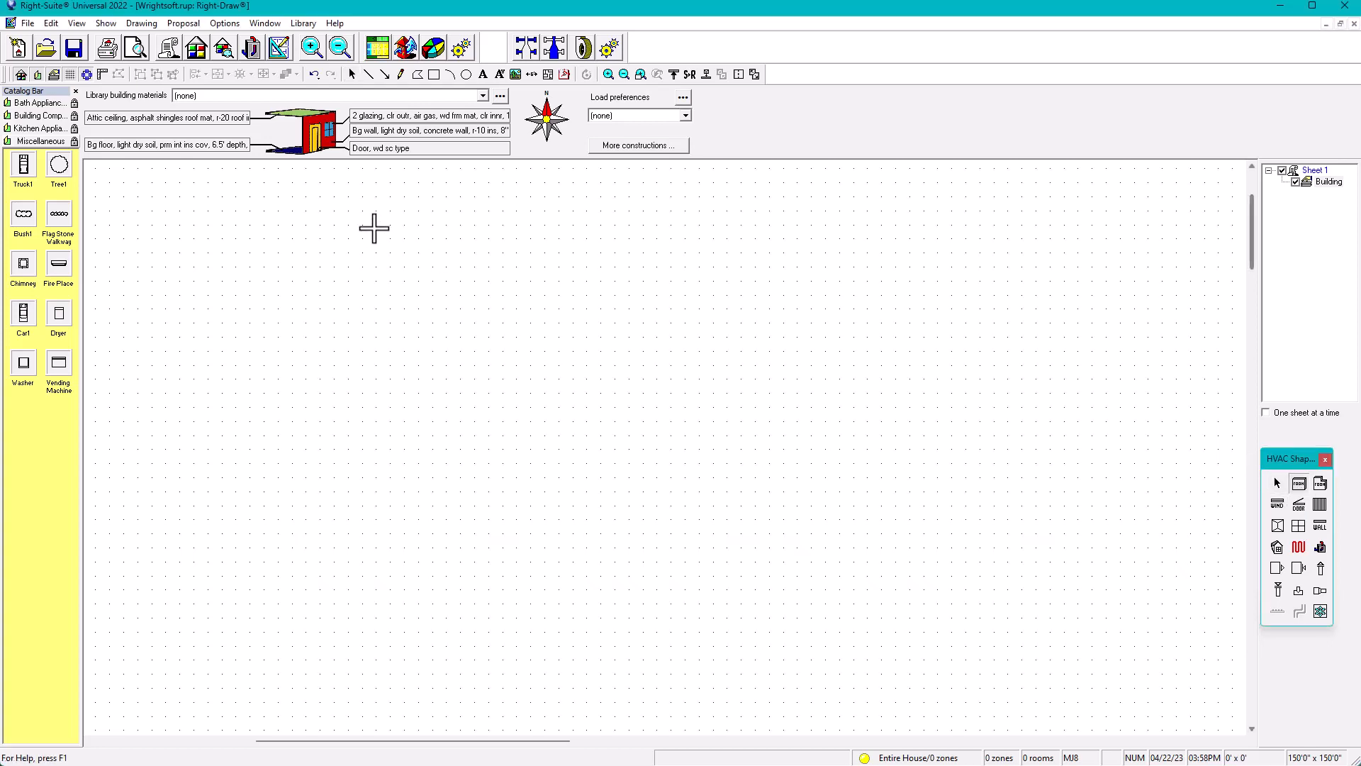
drag(377, 225, 629, 519)
click(1278, 484)
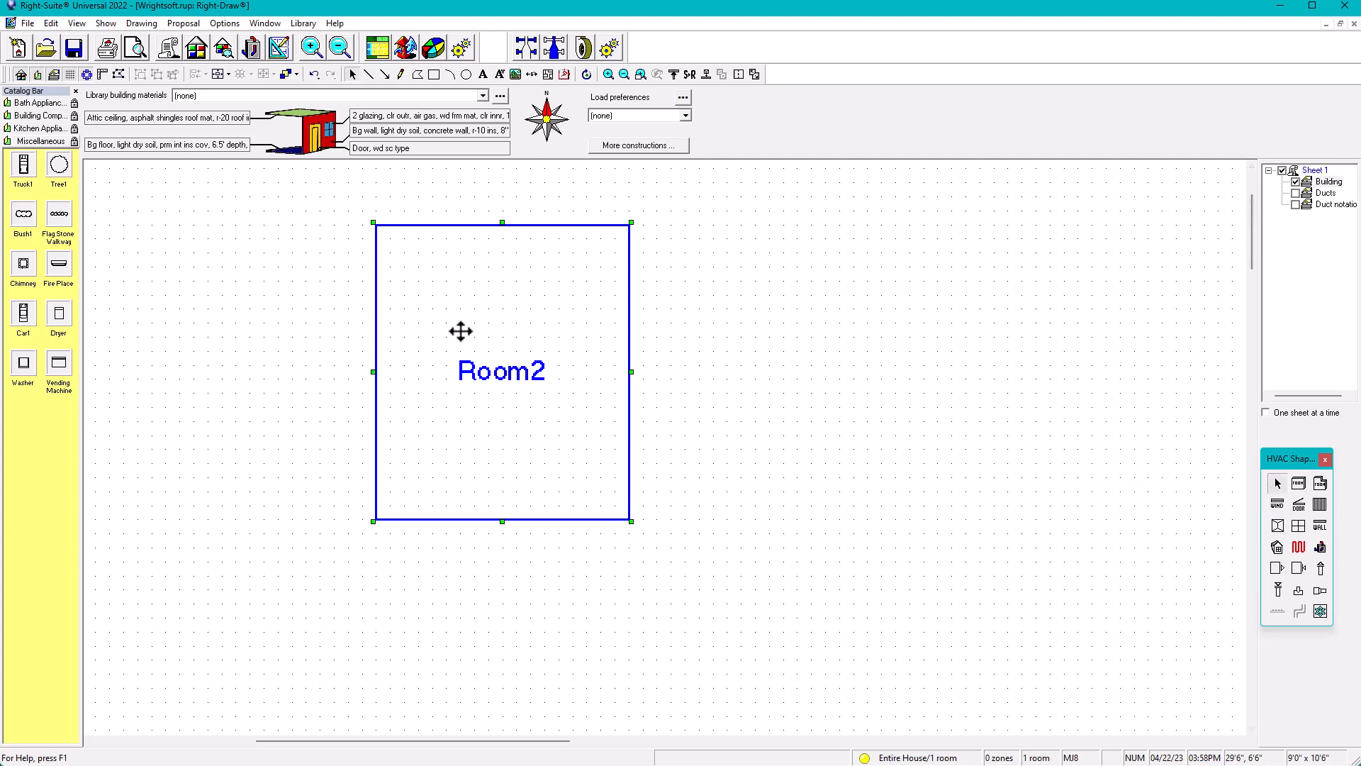
drag(631, 521, 743, 606)
scroll(638, 444, down, 1)
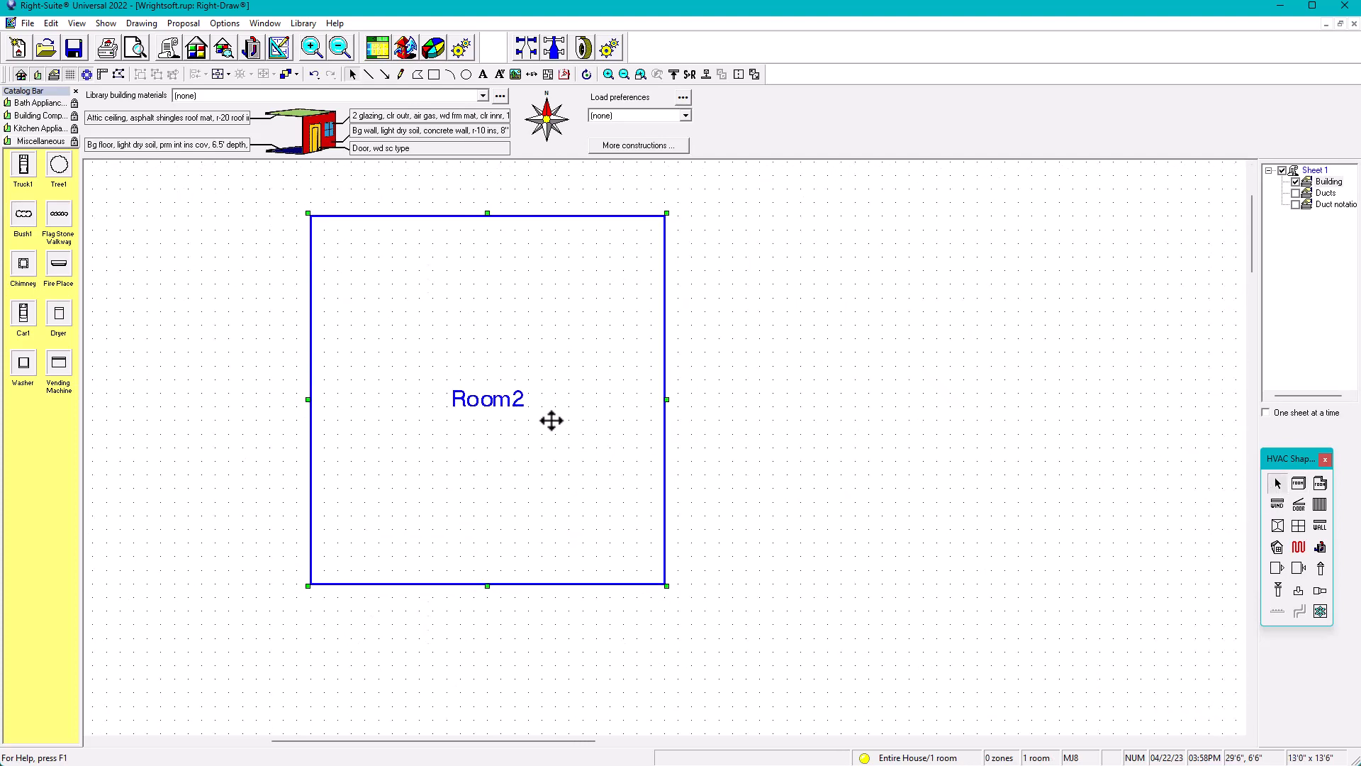
- Rename the drawn room as Kitchen directly on its label
drag(539, 405, 292, 405)
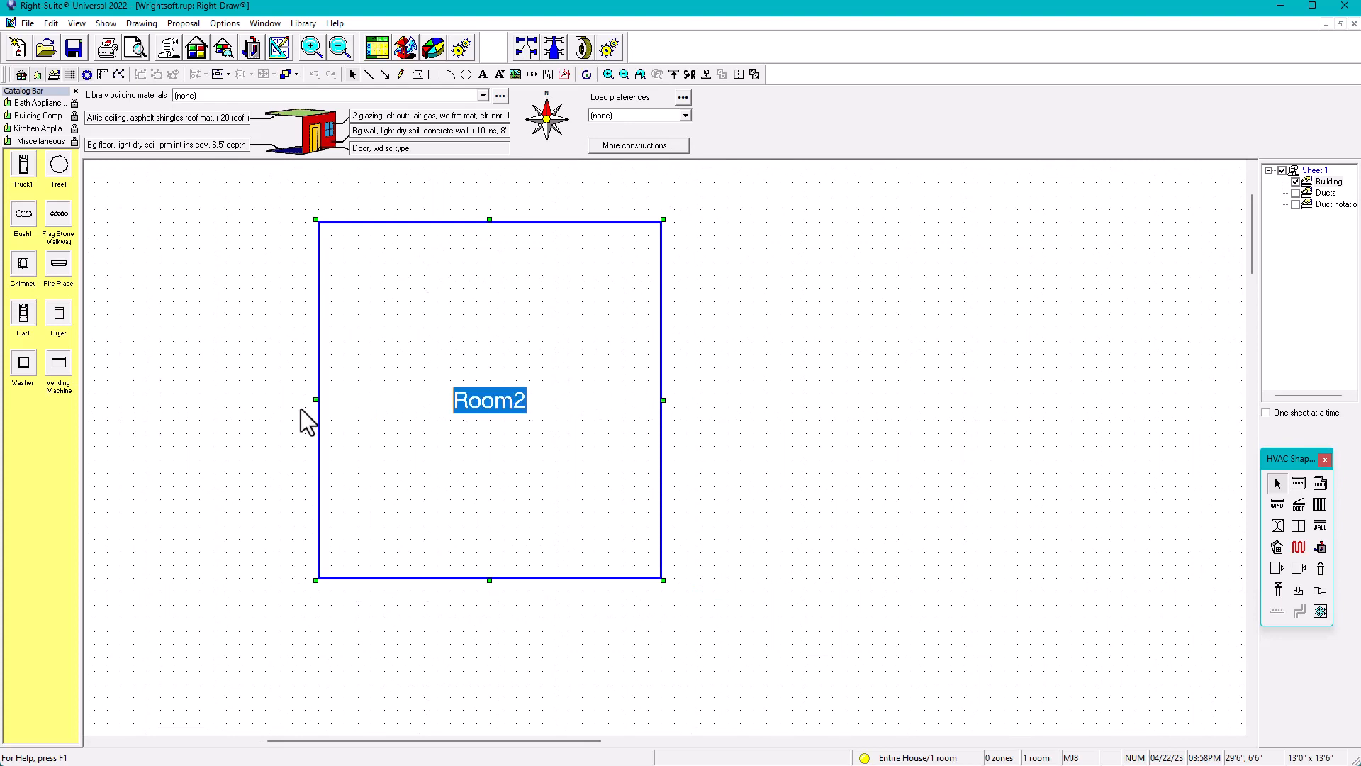
text(Kitchen)
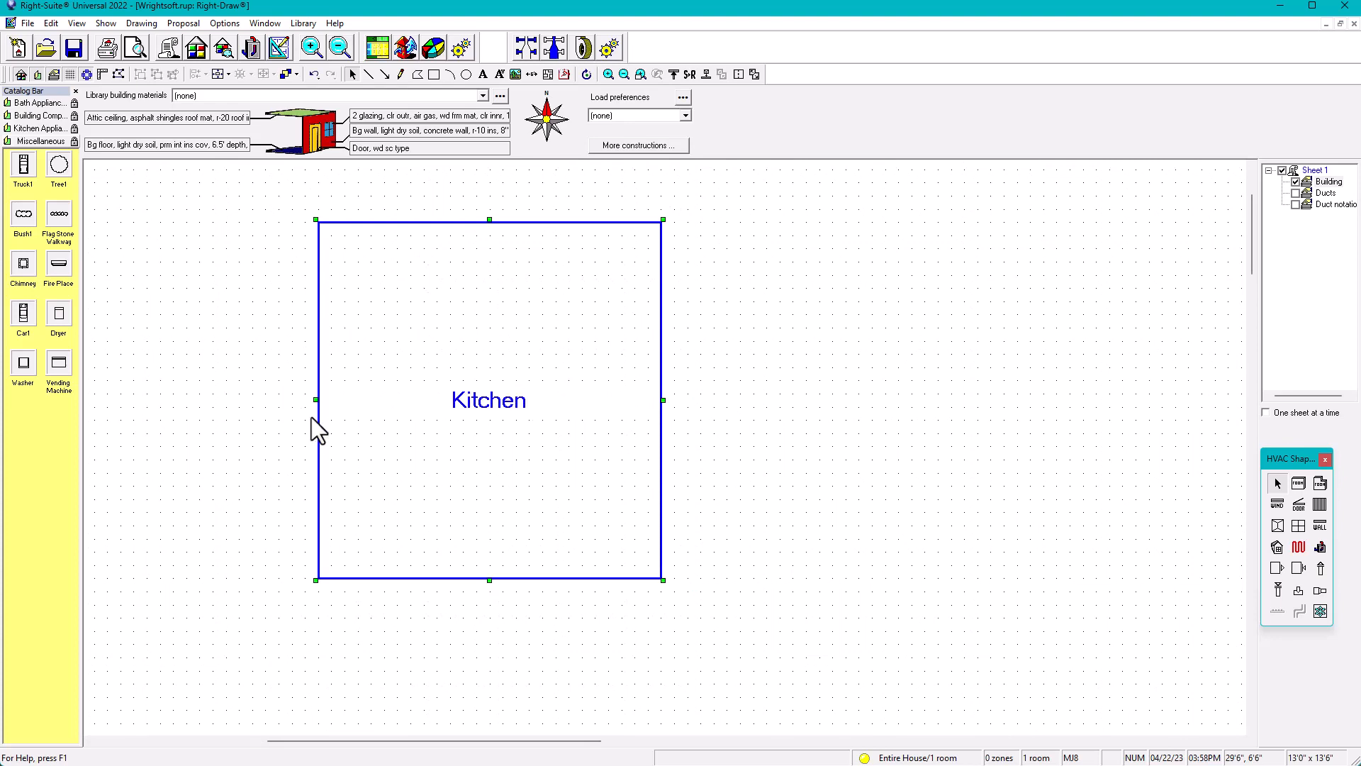
click(752, 460)
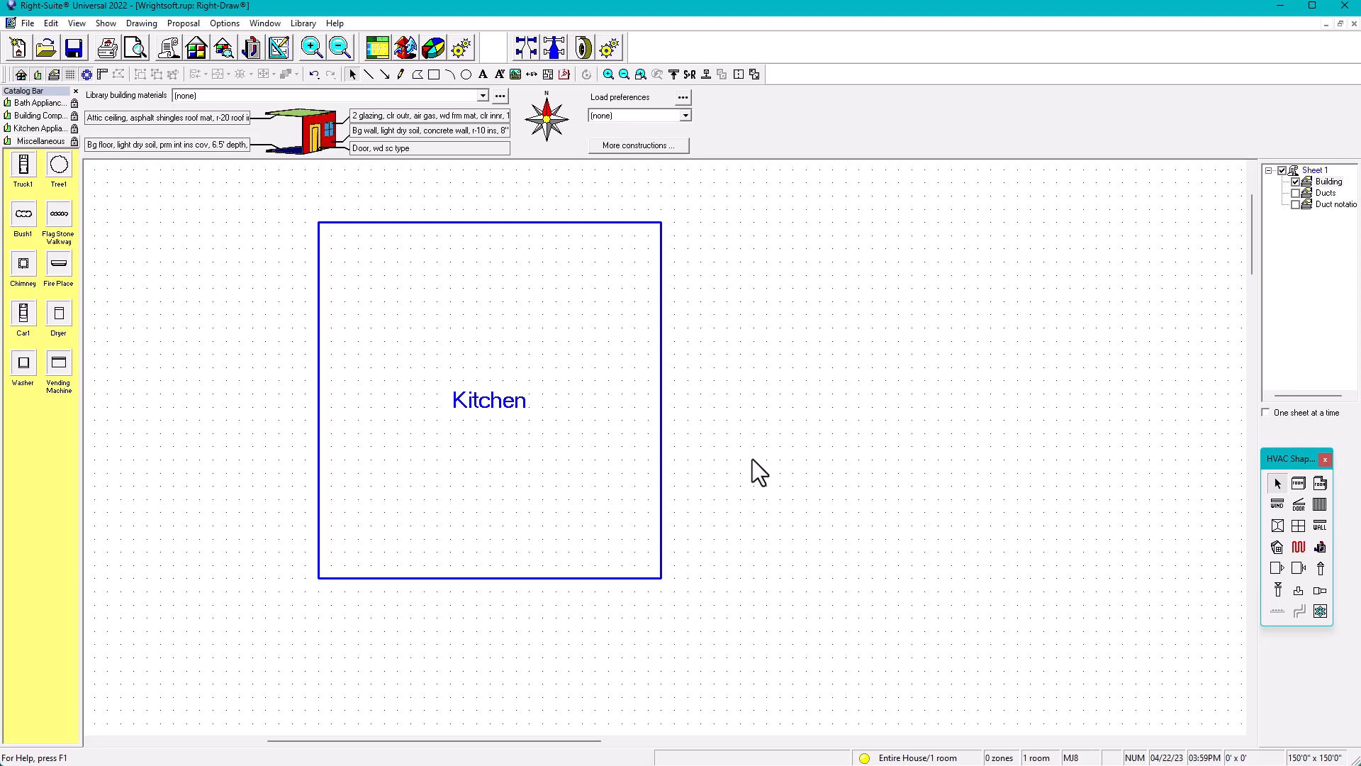
- Examine the Kitchen room's room, wall, ceiling and floor properties
click(603, 441)
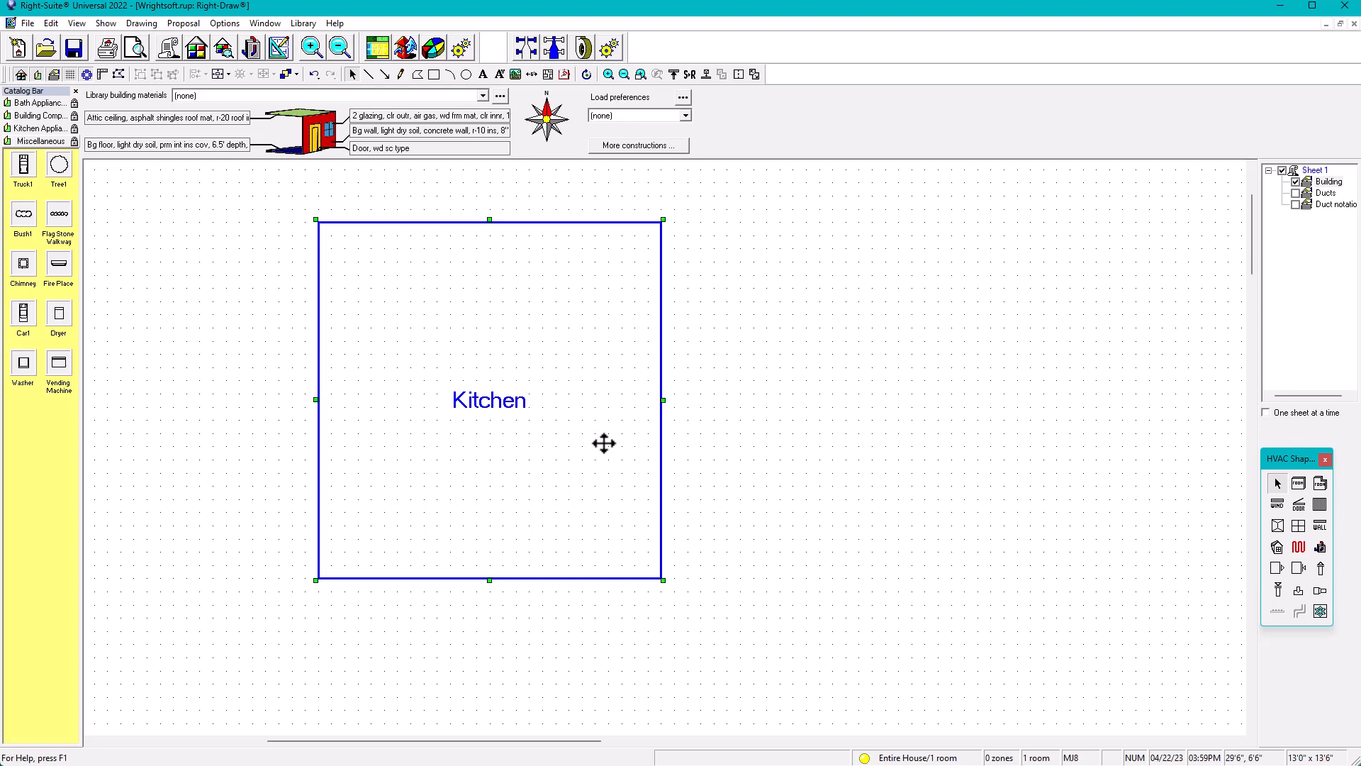
double_click(603, 443)
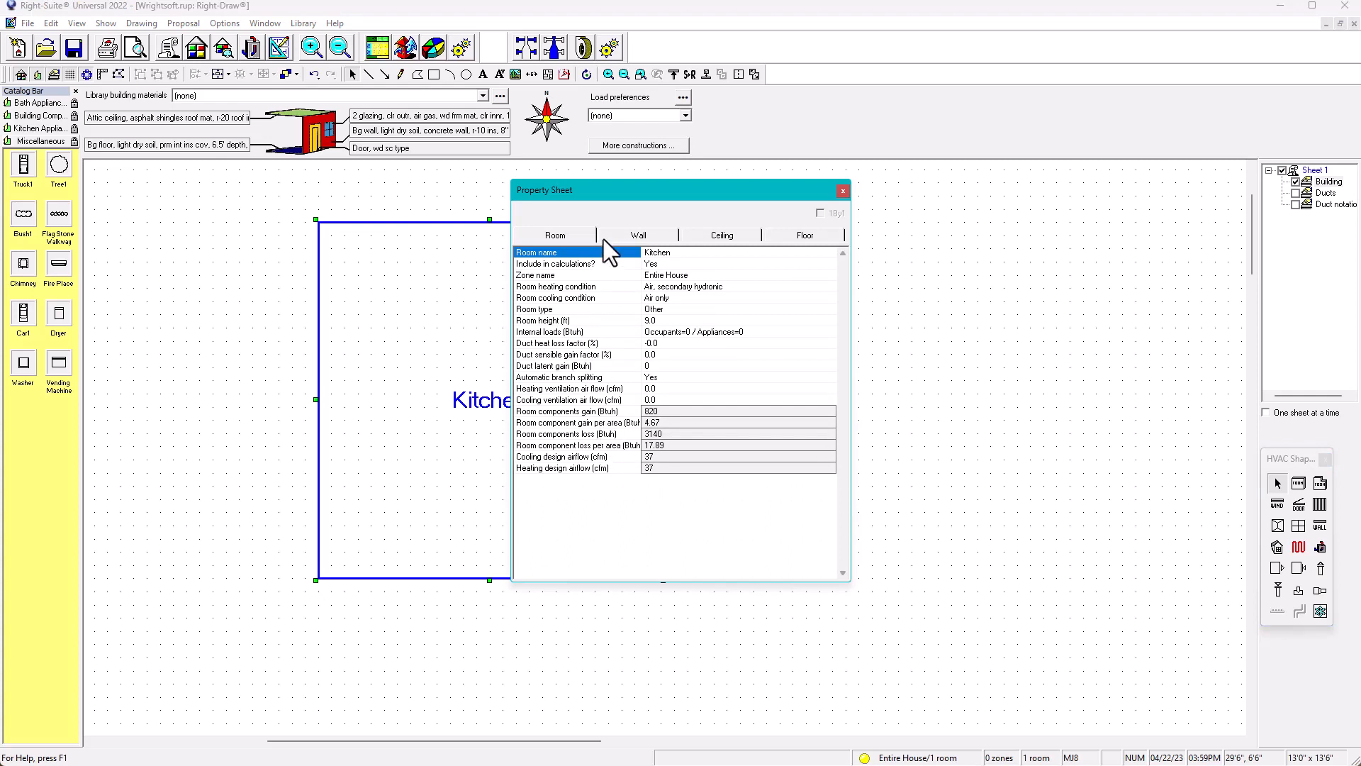
drag(624, 190, 814, 220)
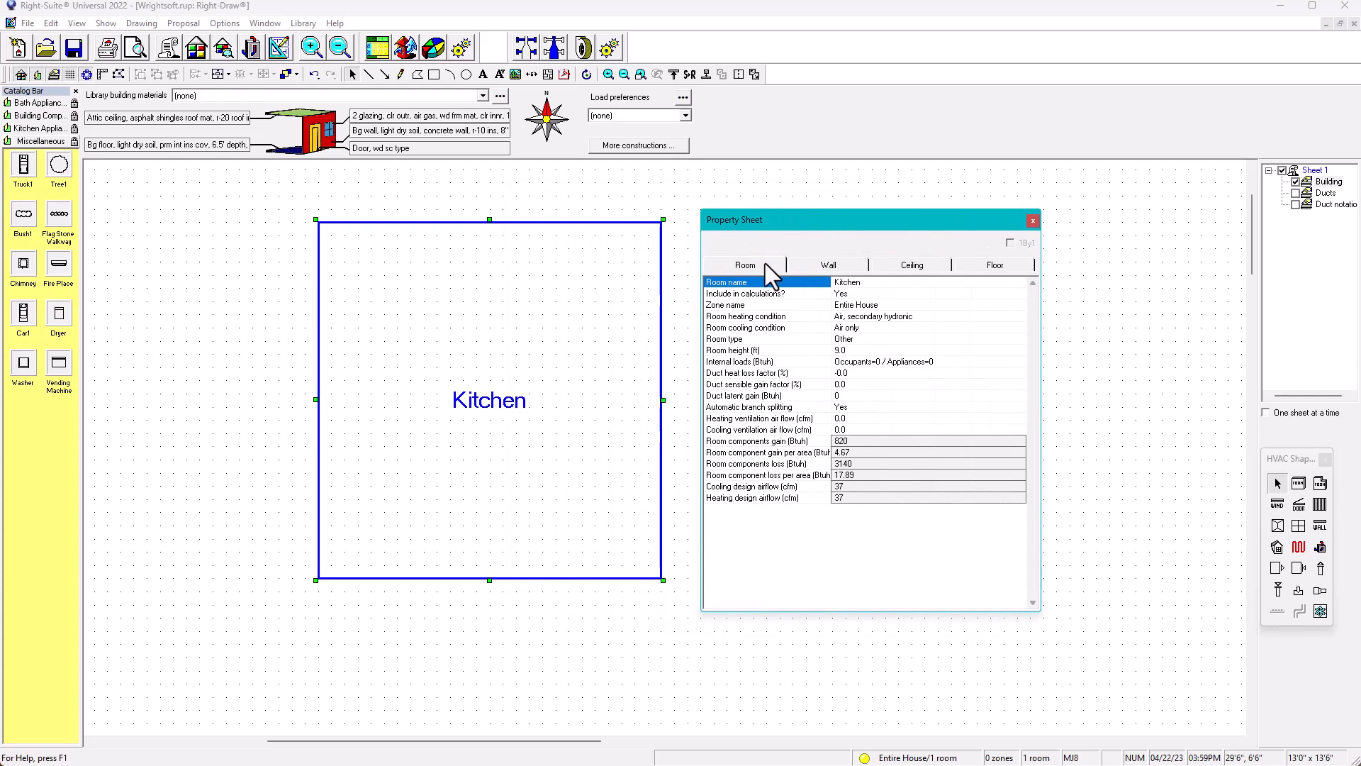
click(825, 266)
click(908, 266)
click(994, 266)
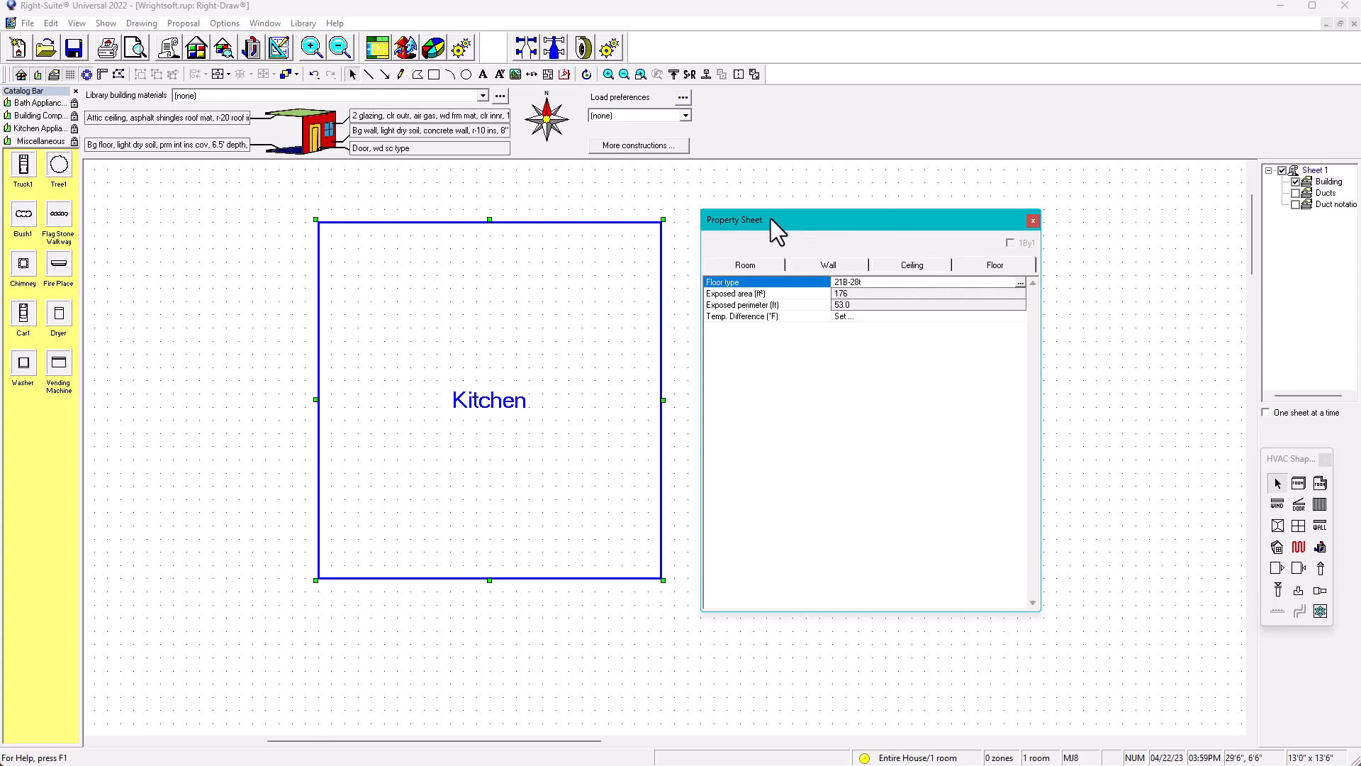
click(767, 264)
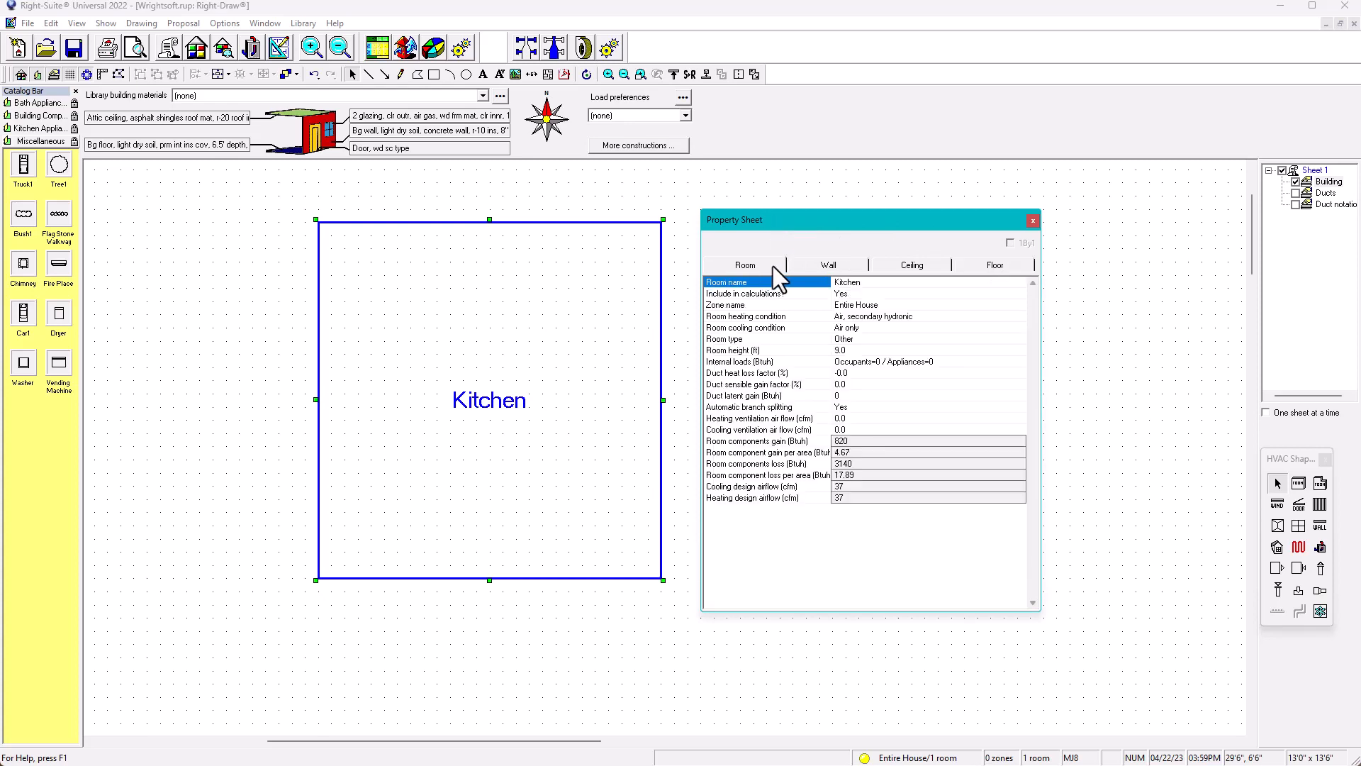
click(1032, 221)
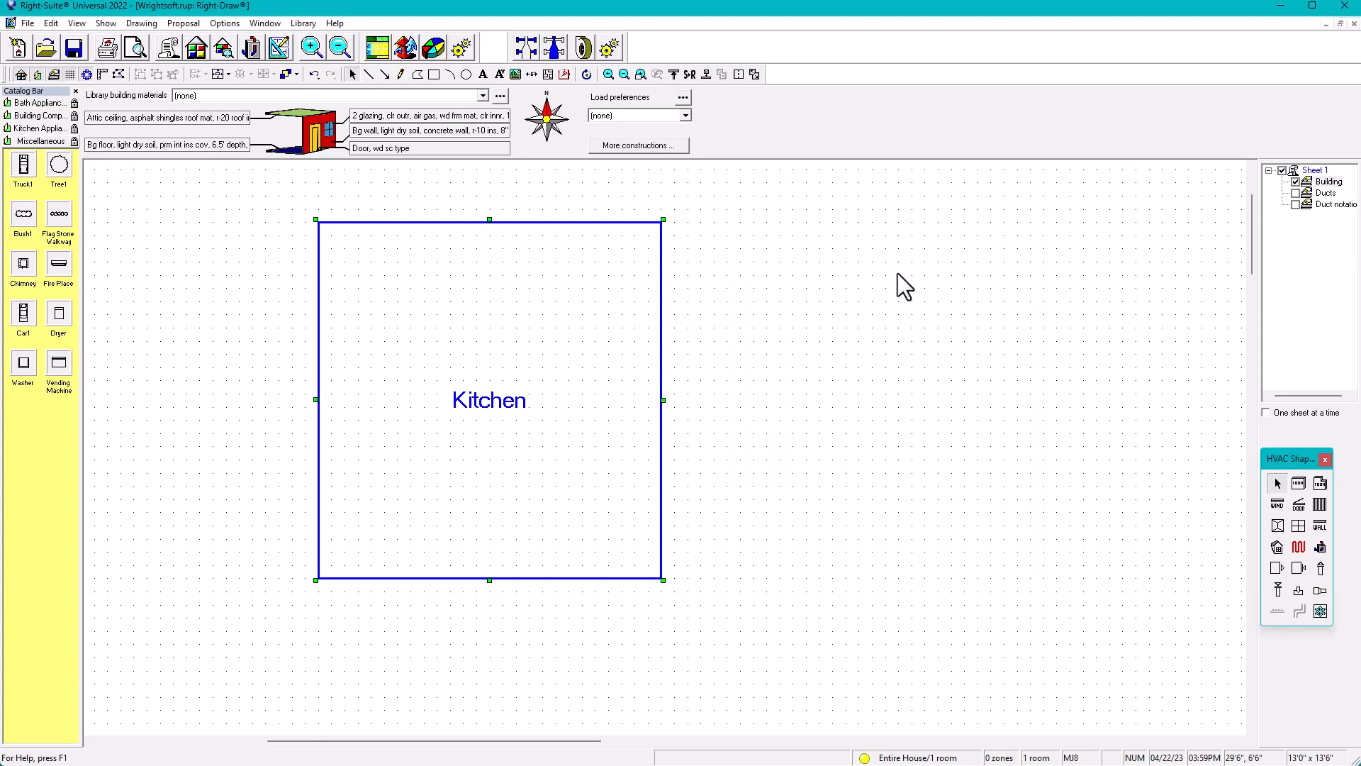
- Examine the drawing sheet's general, building, ducts, notations and radiant properties
click(1003, 323)
double_click(890, 336)
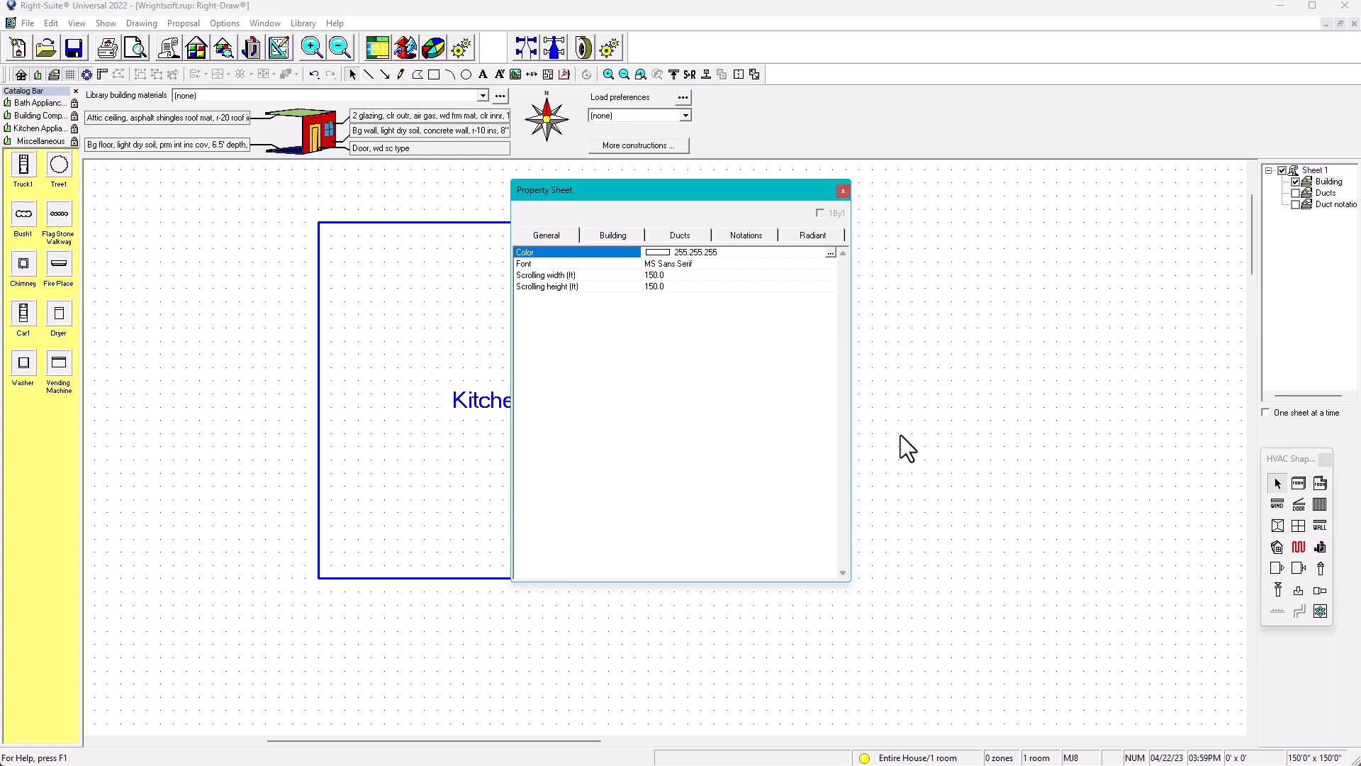
drag(682, 195, 980, 208)
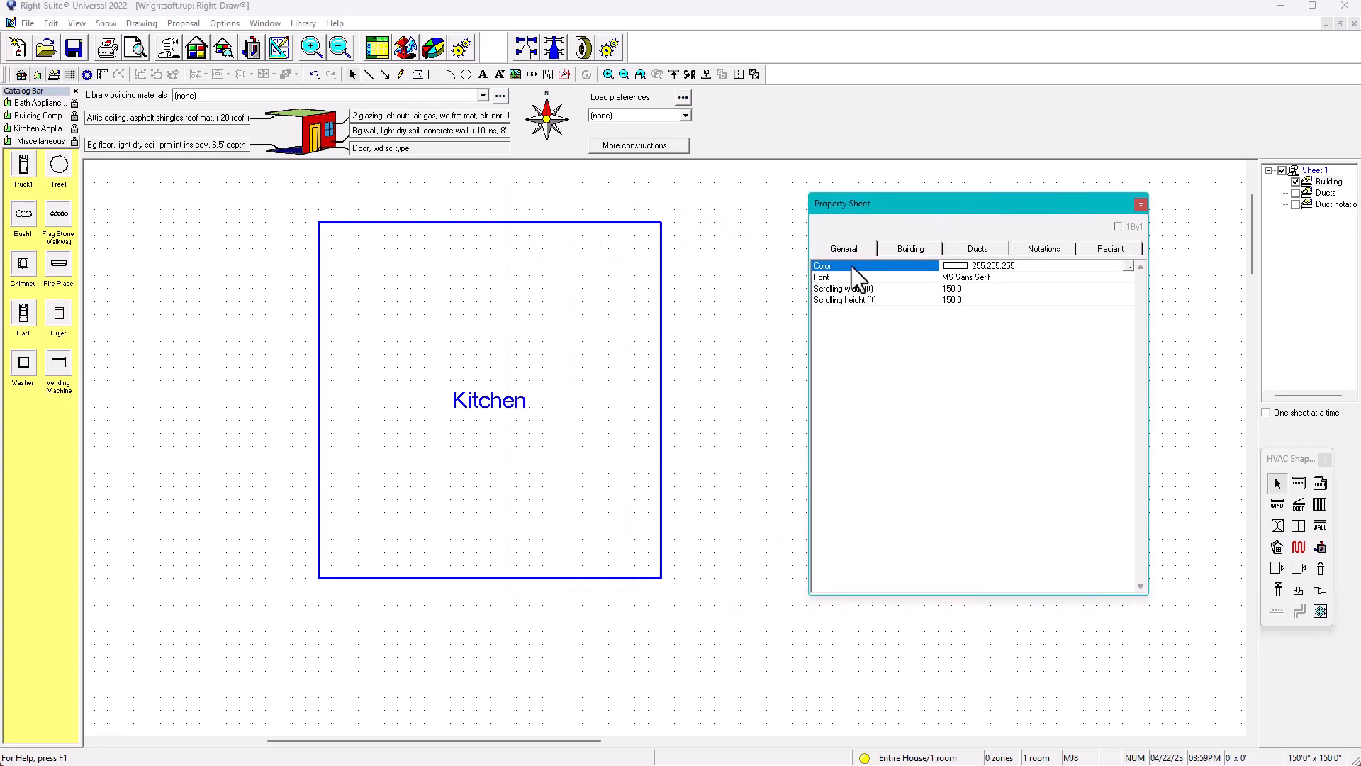
click(916, 245)
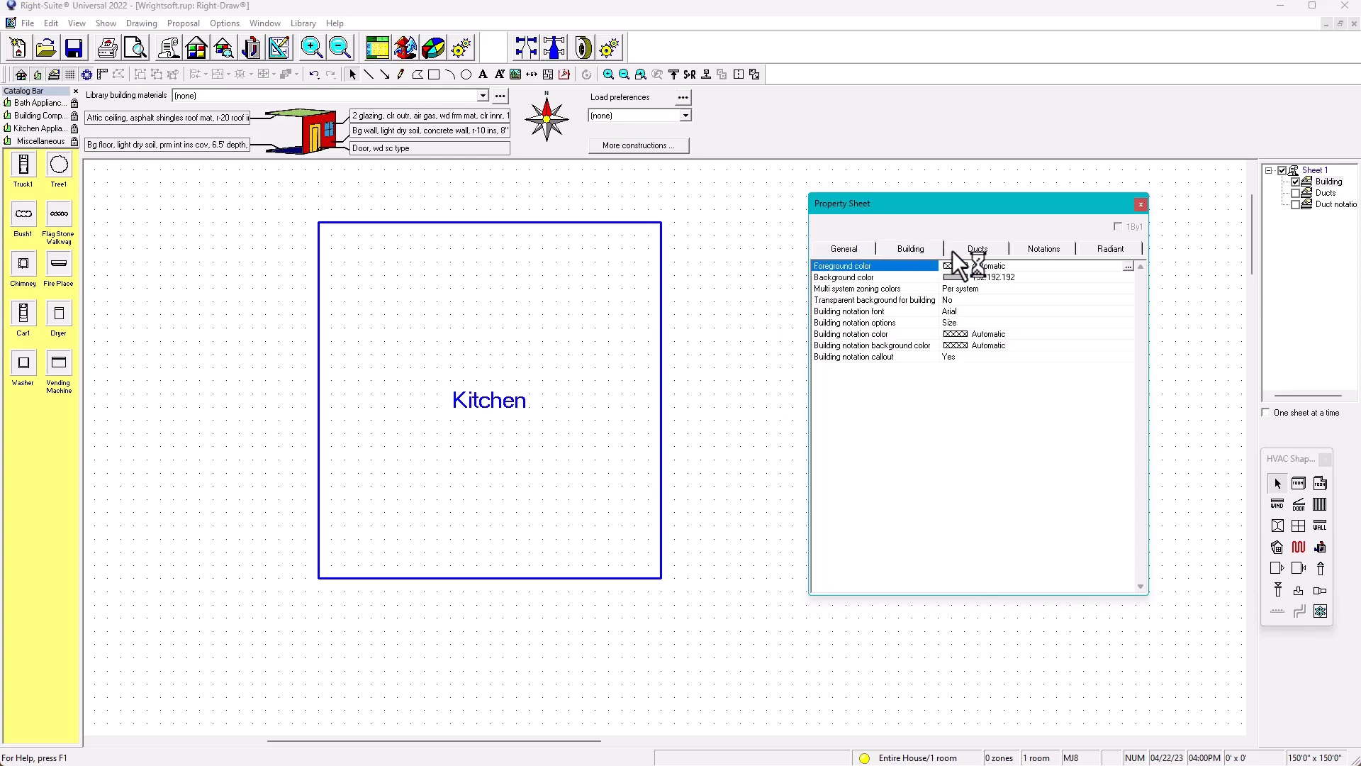
click(987, 250)
click(1054, 251)
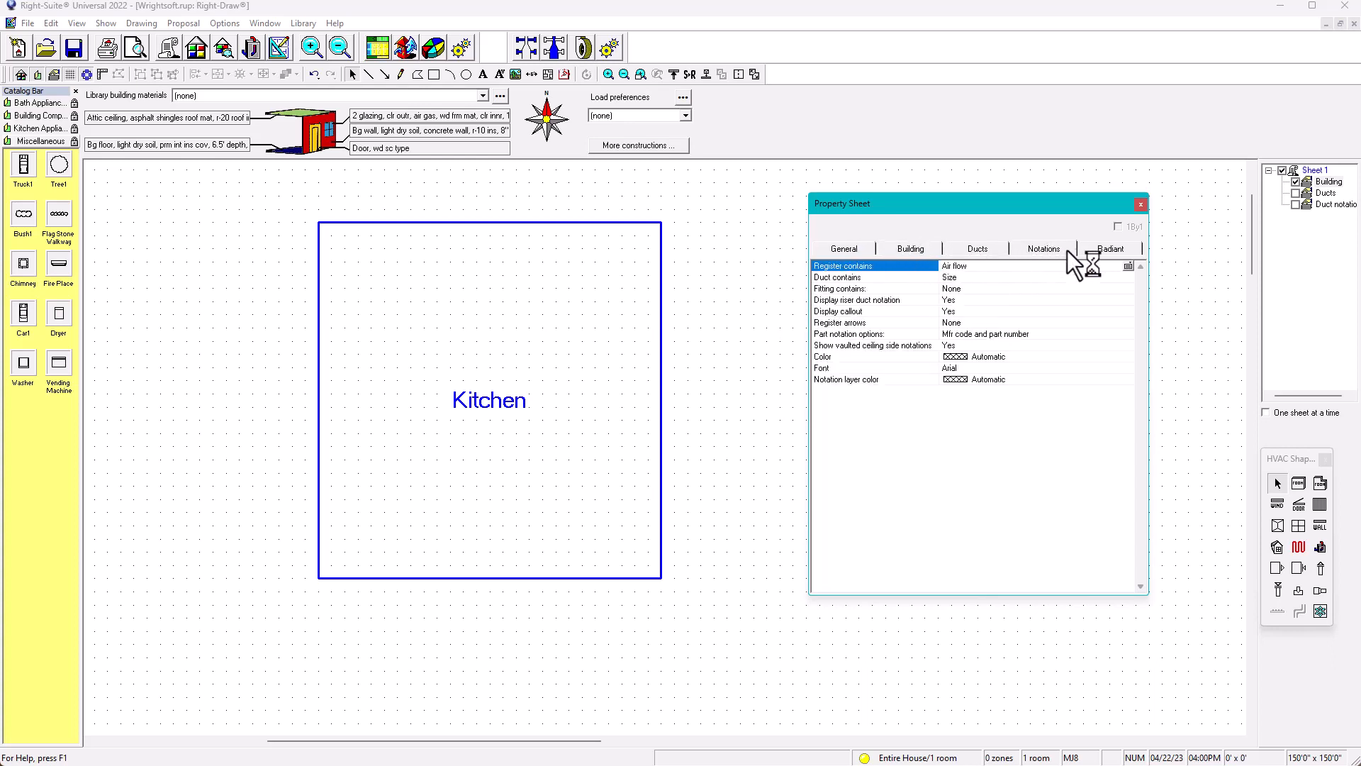
click(1100, 247)
click(1052, 251)
click(972, 249)
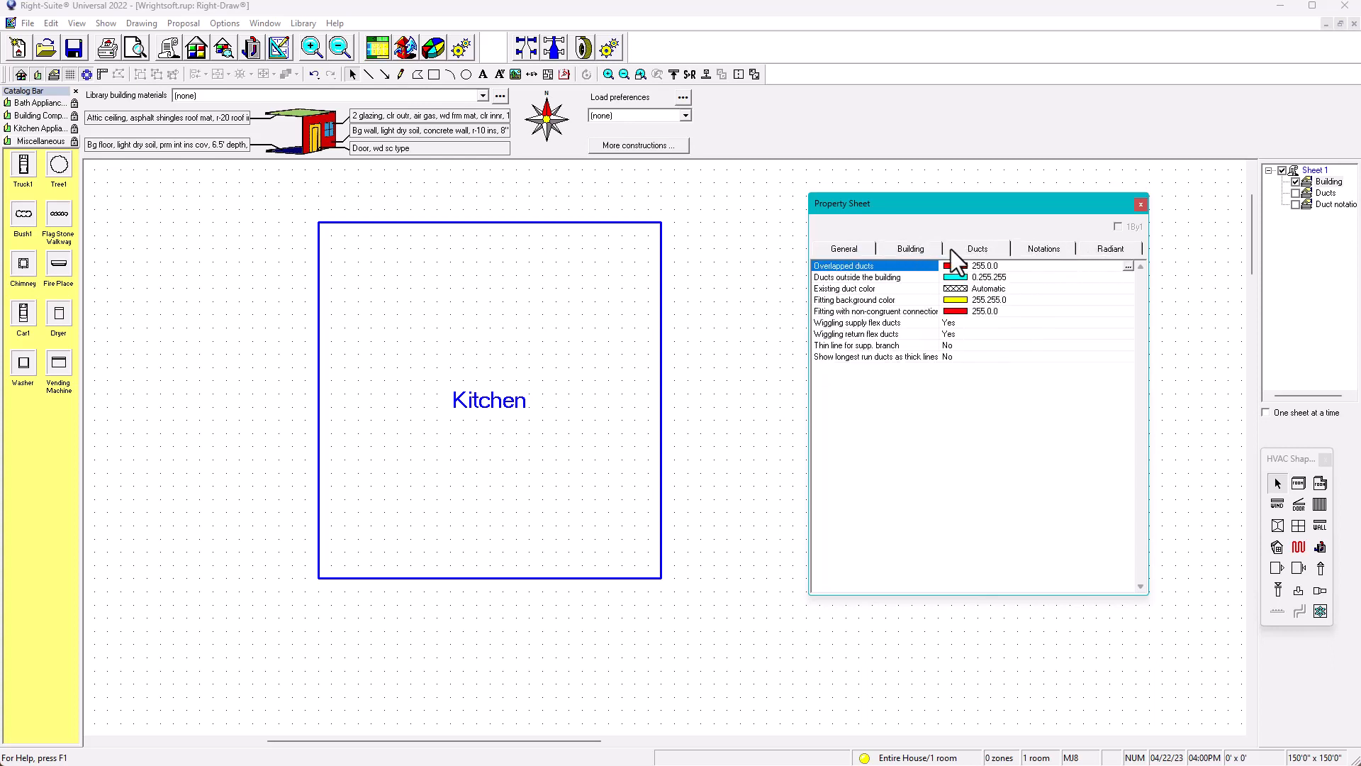
click(909, 250)
click(845, 252)
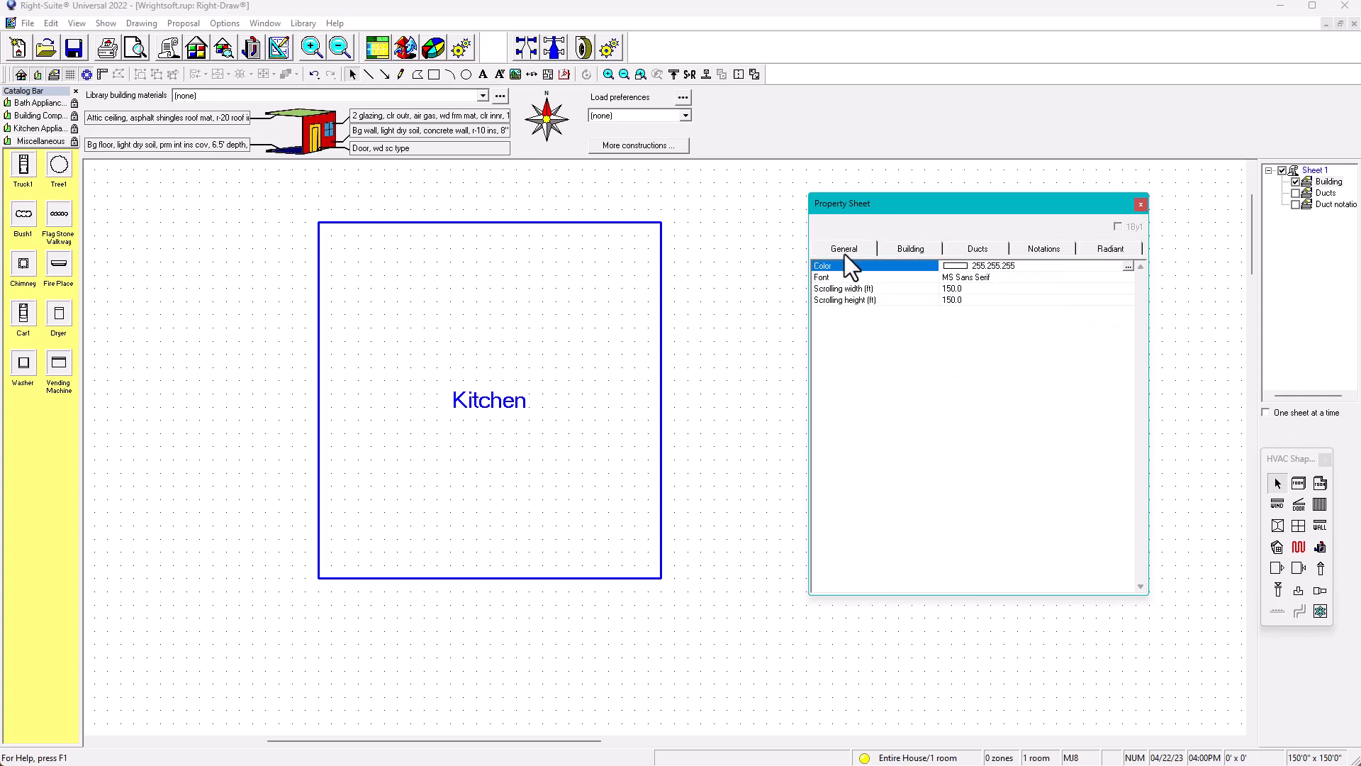
click(1142, 205)
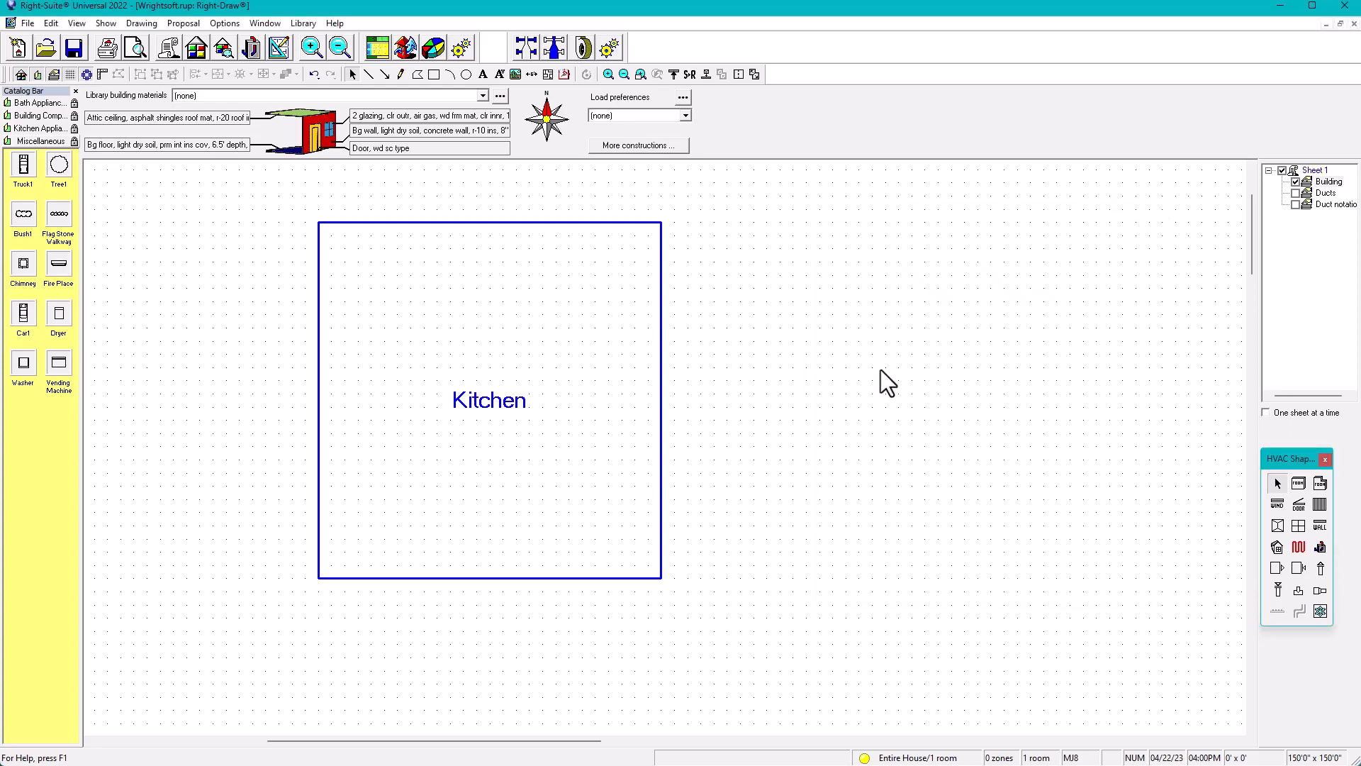
click(641, 407)
double_click(764, 368)
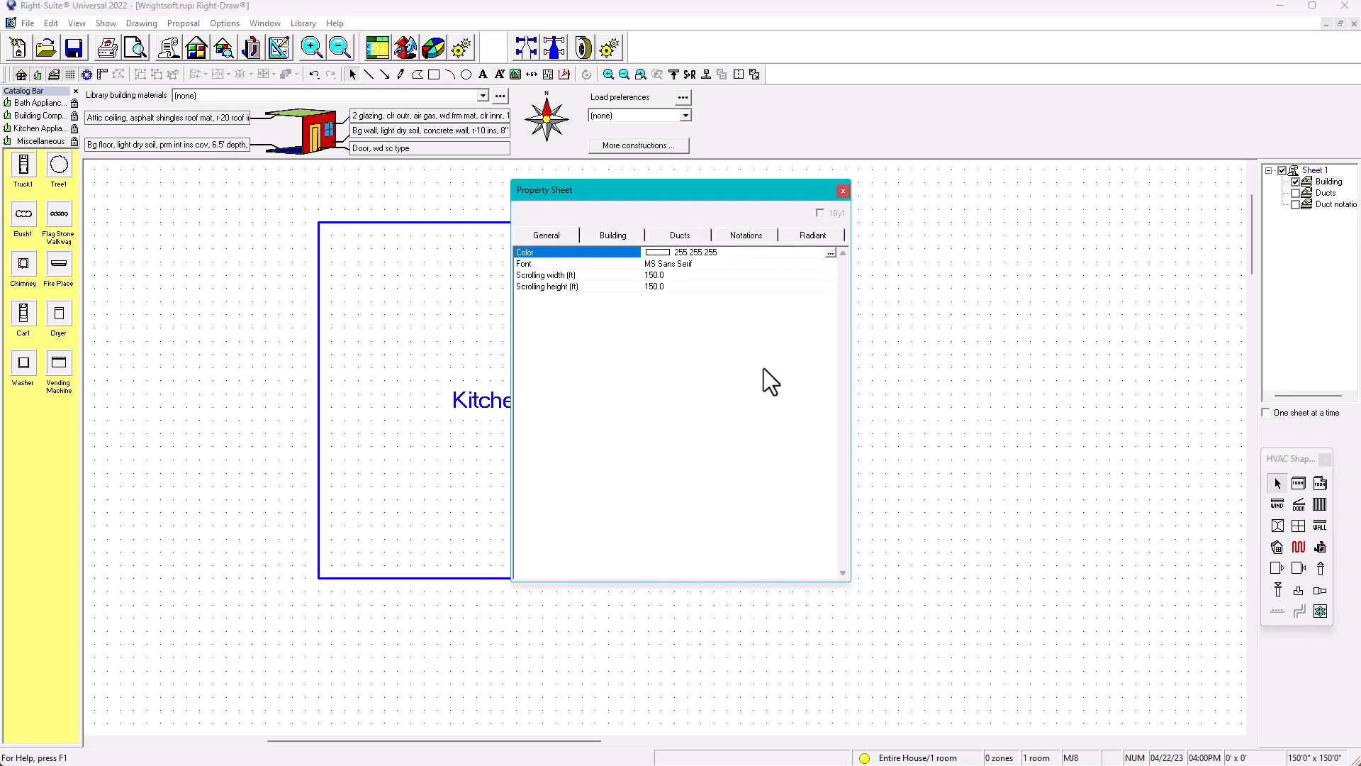
drag(697, 190, 1009, 247)
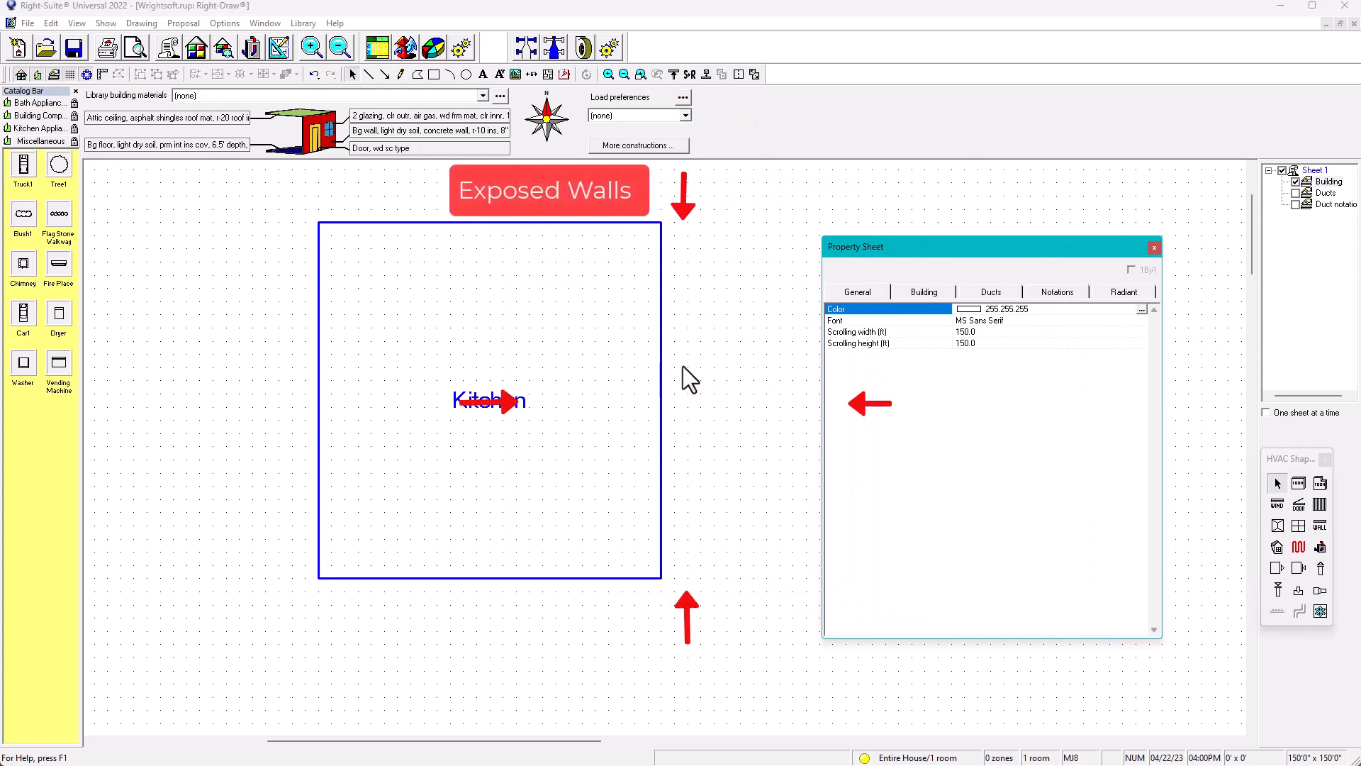
click(1155, 248)
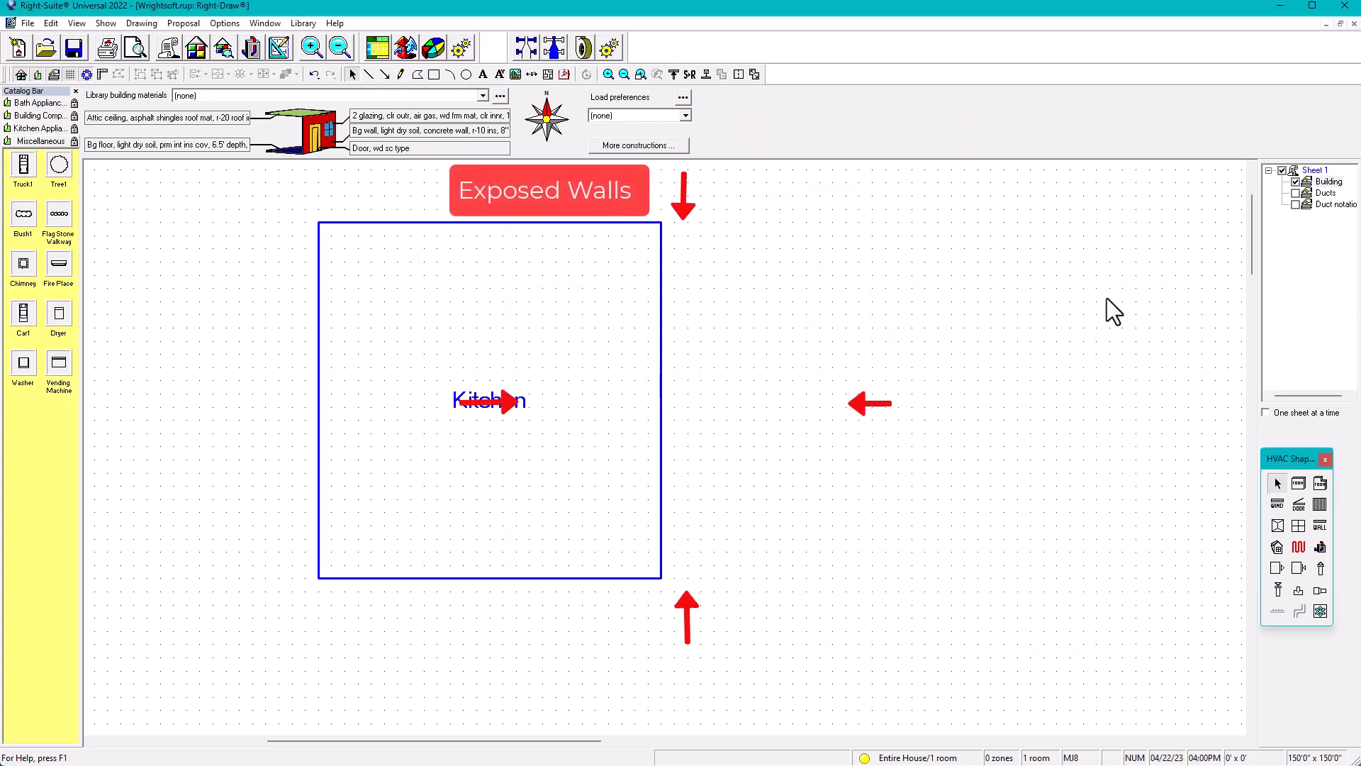
- Rename the Kitchen room as Bedroom 1 in its room properties
click(525, 430)
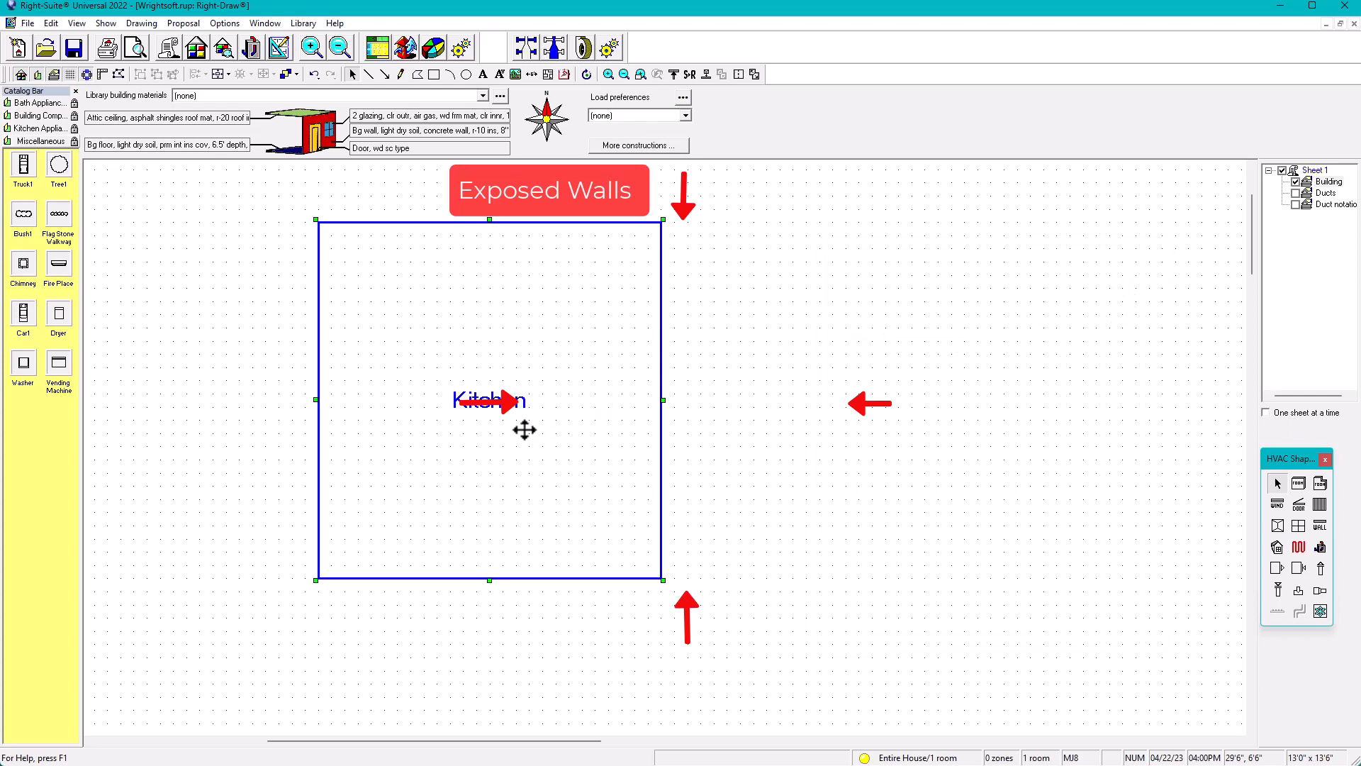
double_click(525, 430)
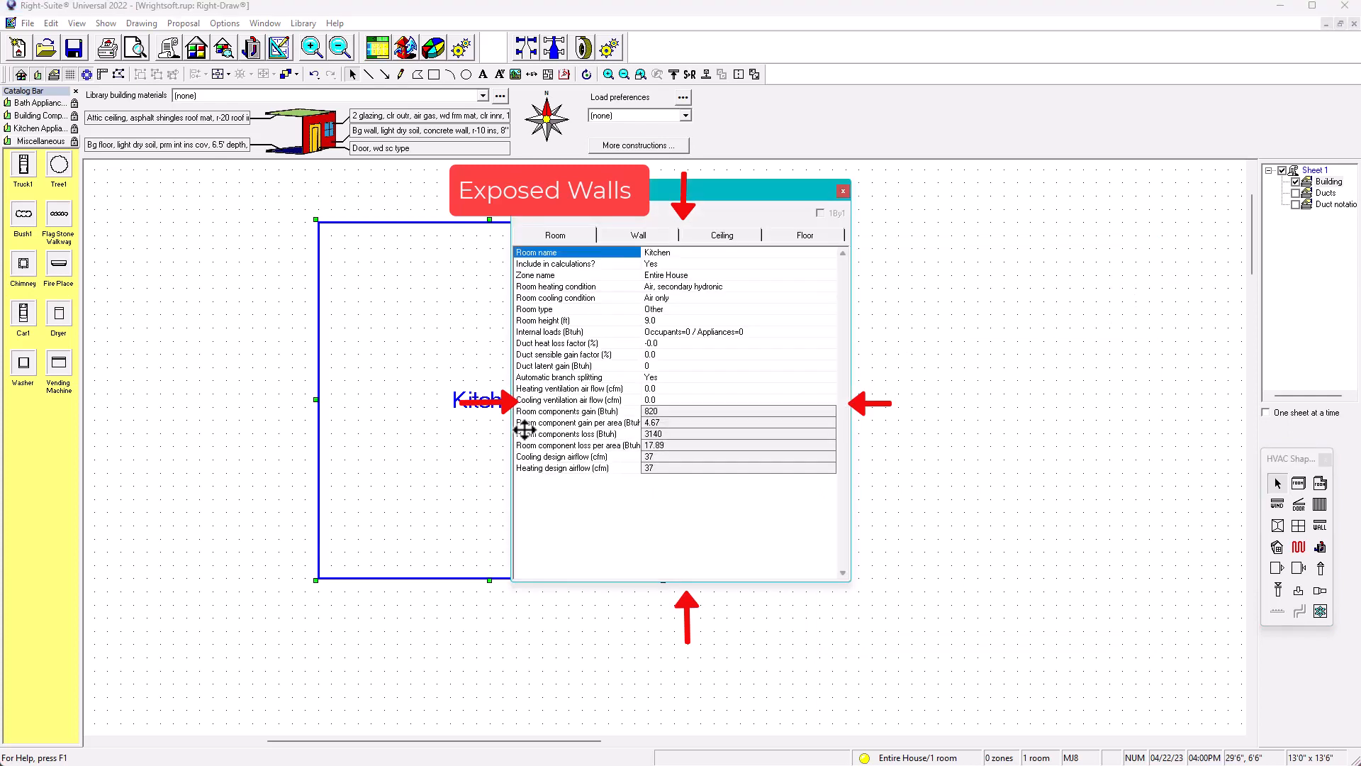
mouse_move(619, 191)
mouse_down()
mouse_move(842, 216)
mouse_move(797, 203)
mouse_up()
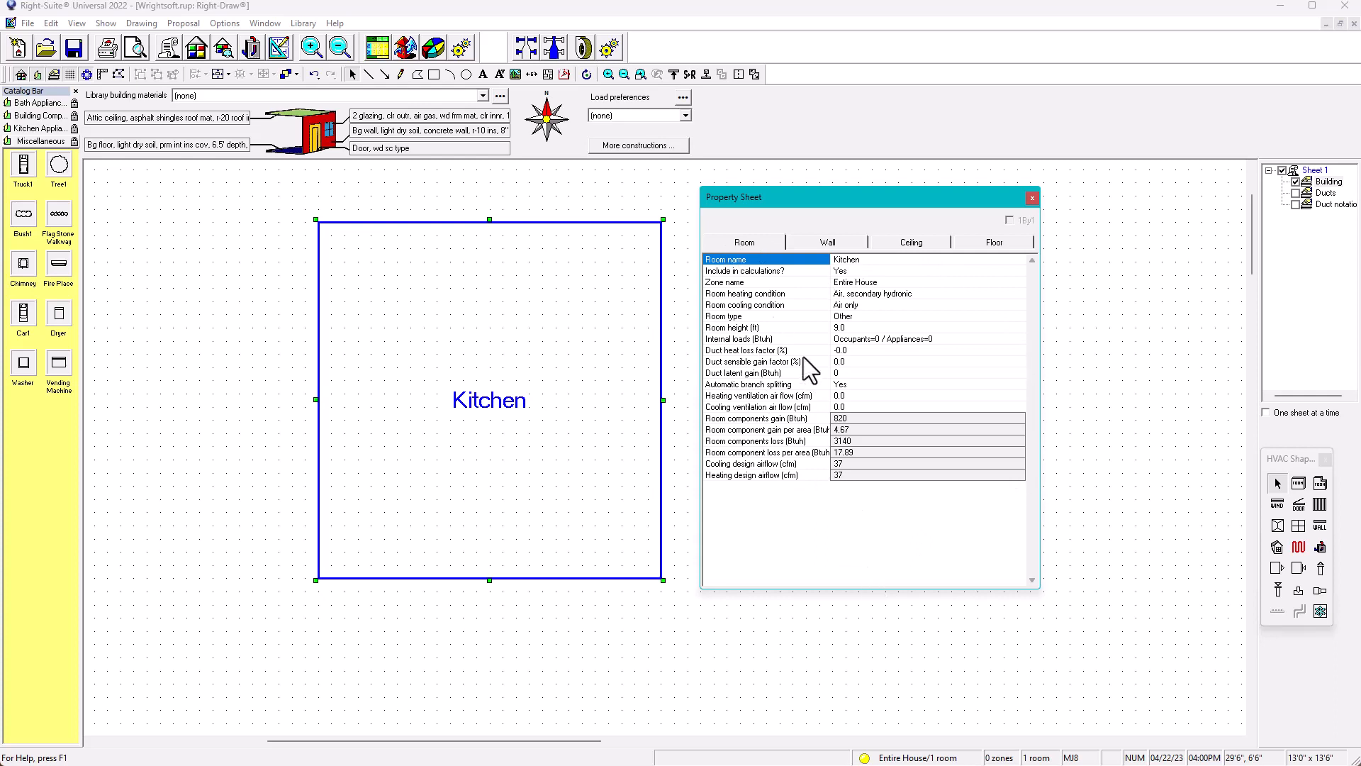
click(859, 260)
text(Bedroom 1)
key(Return)
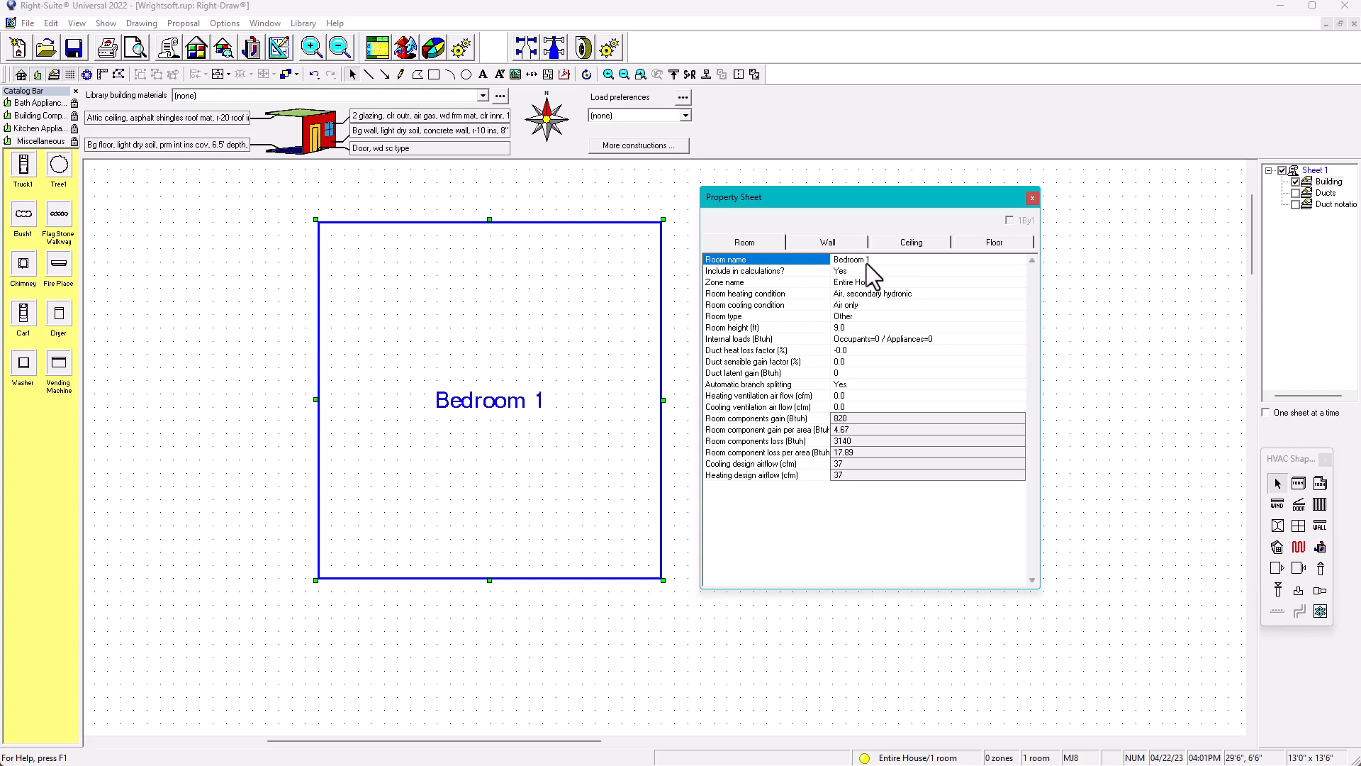
- Change the room name to Laundry
click(874, 261)
text(Laundry)
key(Return)
- Exclude the Laundry room from the calculations by setting its inclusion option to No
click(741, 272)
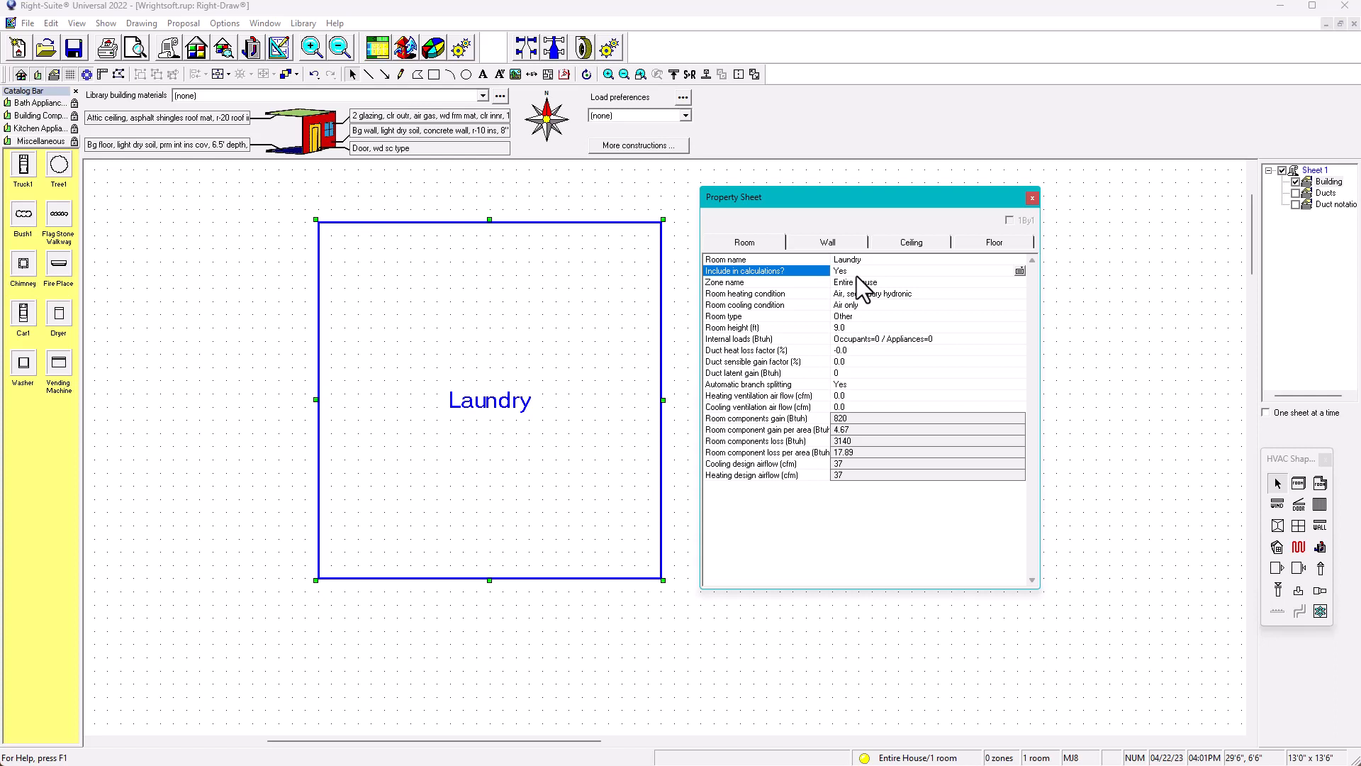
click(919, 241)
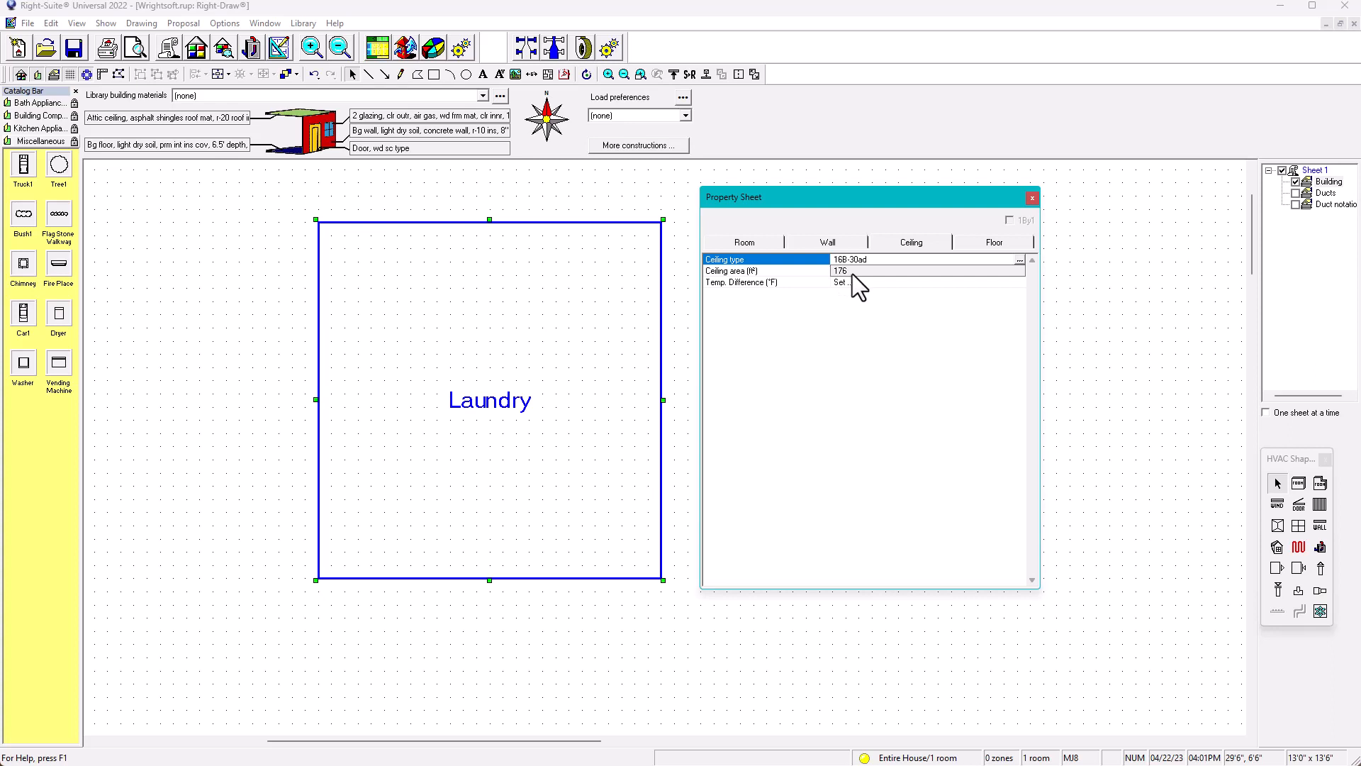
click(759, 241)
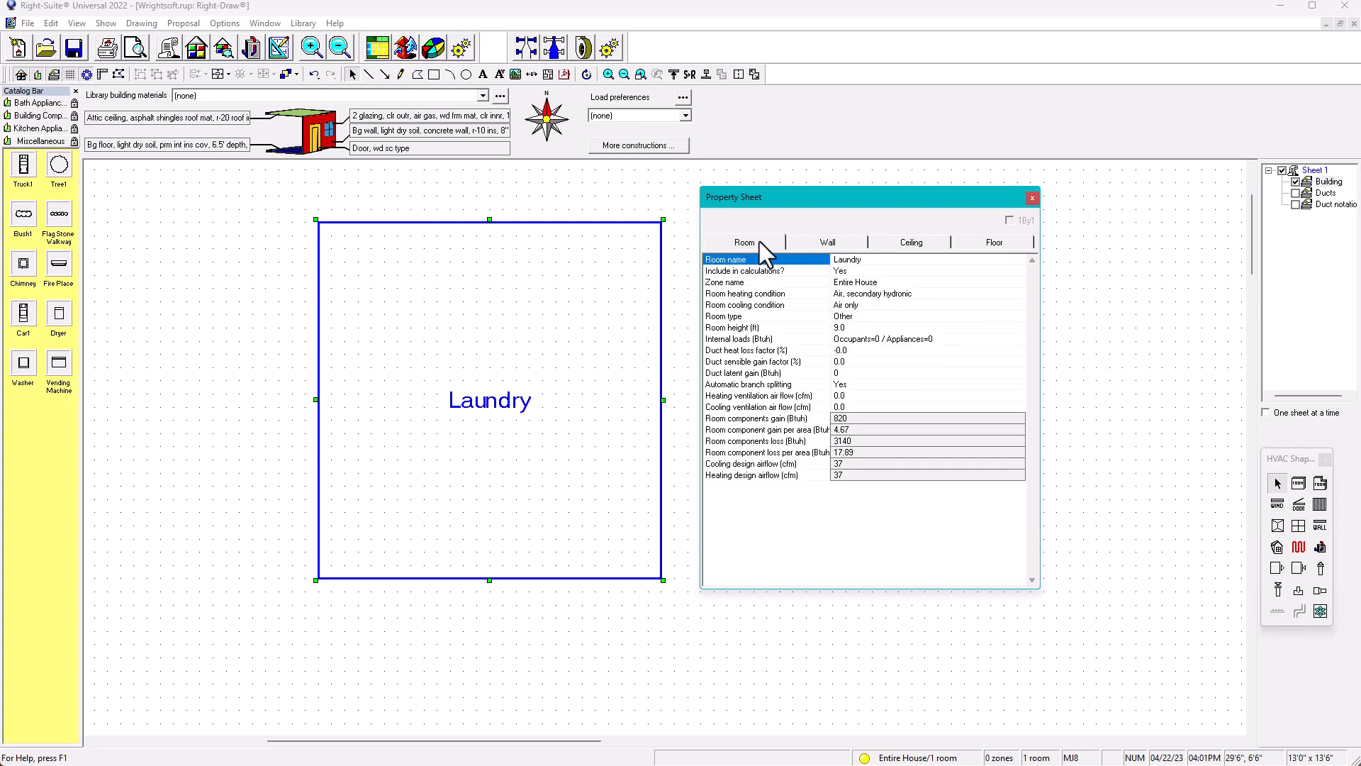
click(850, 271)
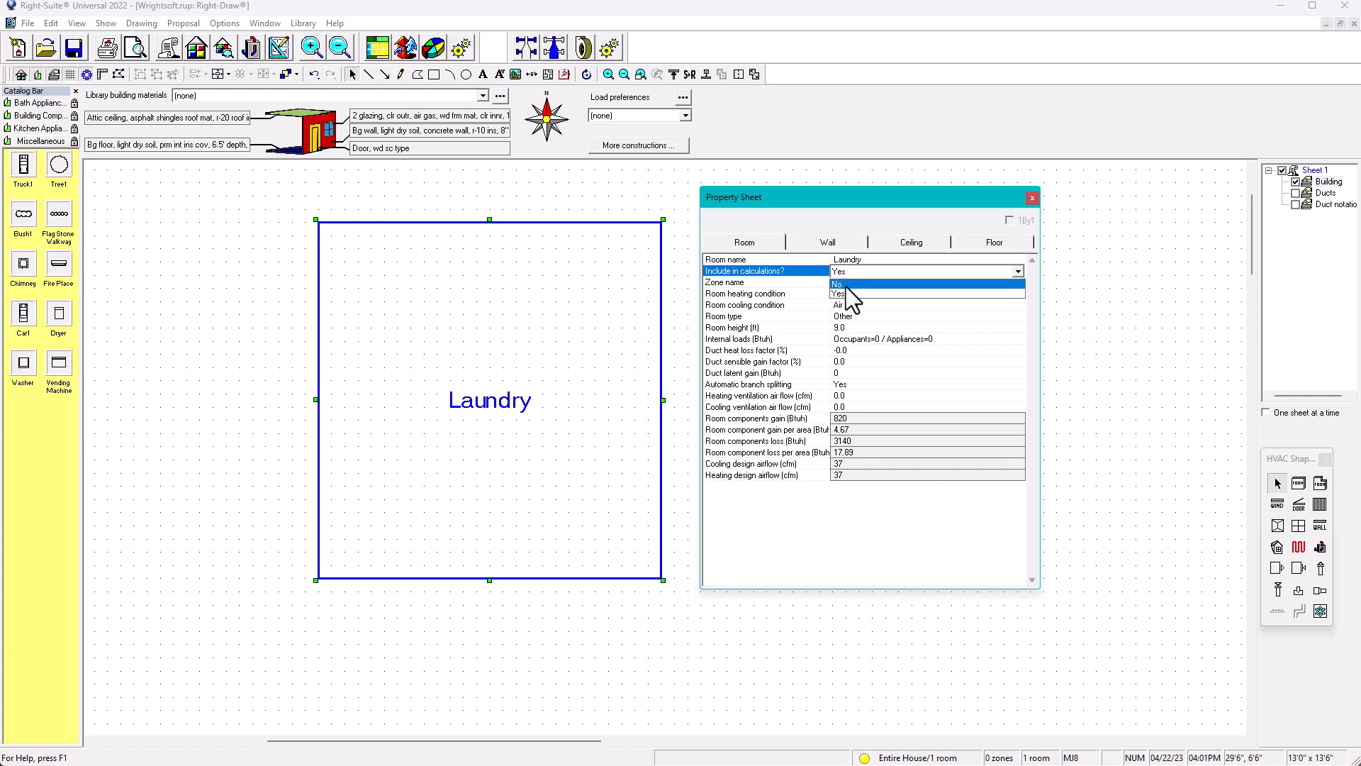
click(846, 284)
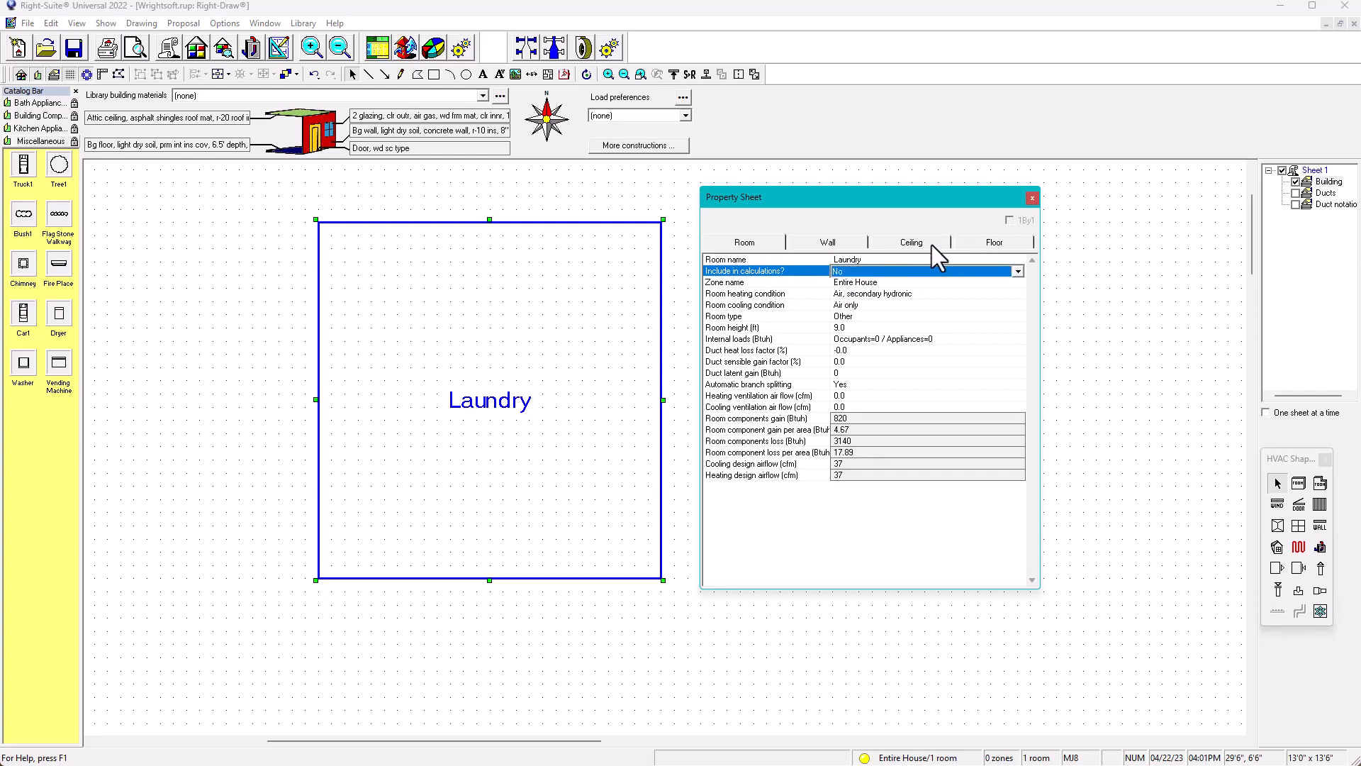
- Check the Laundry room's ceiling area in its ceiling properties
click(913, 243)
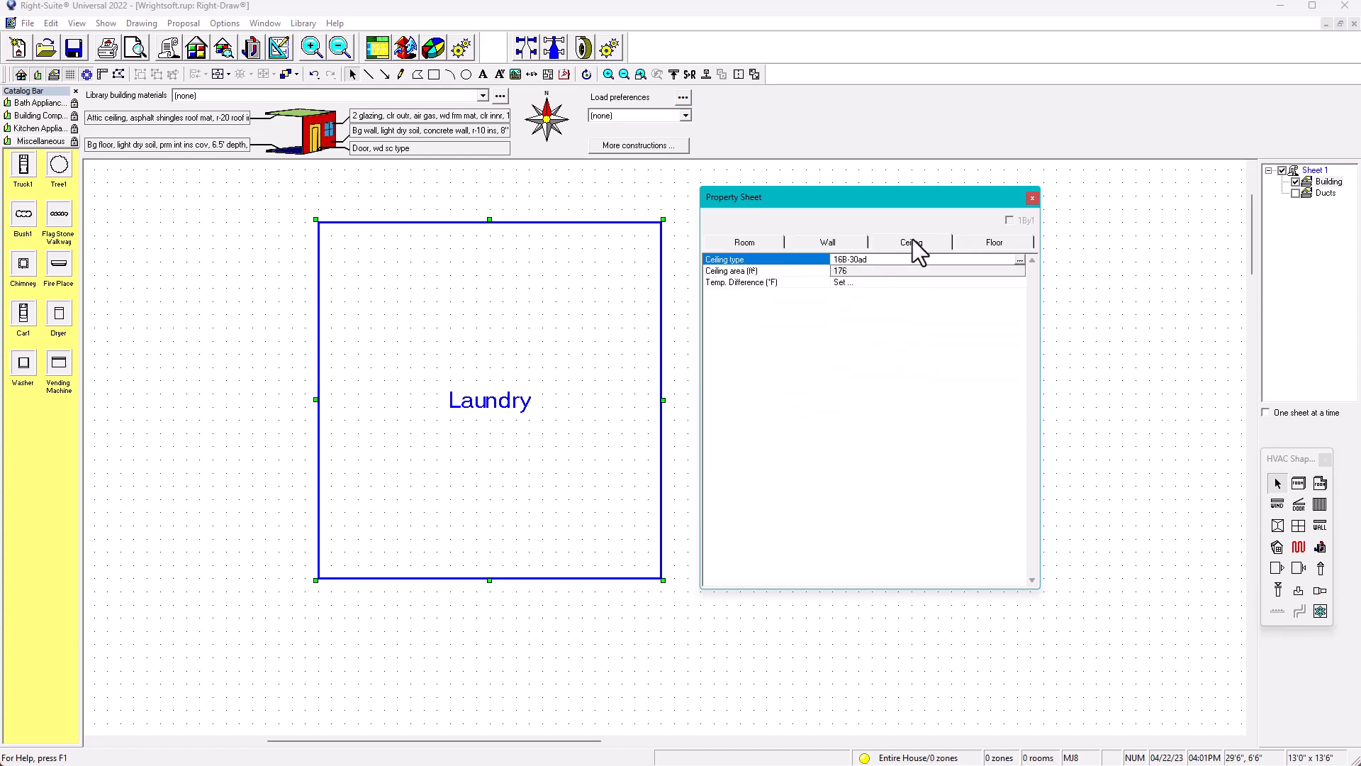
click(858, 271)
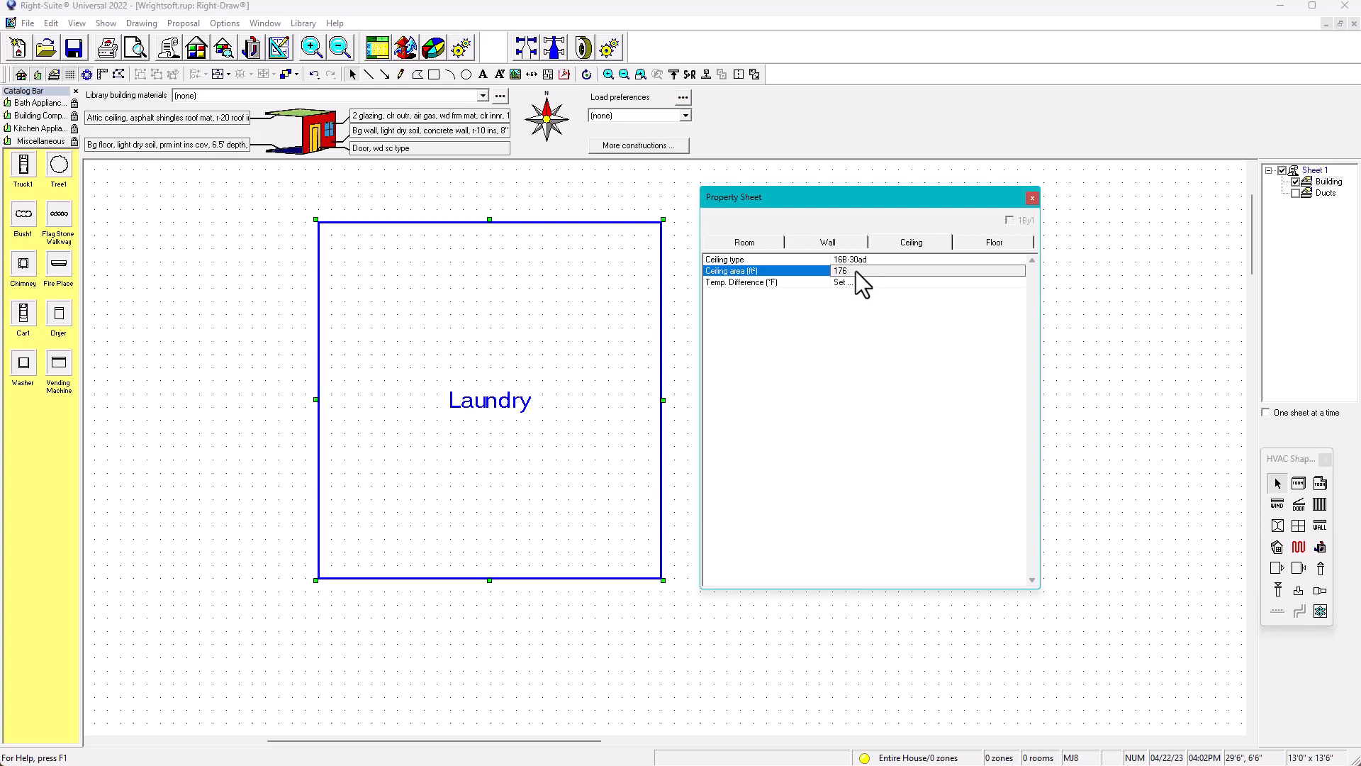
click(751, 241)
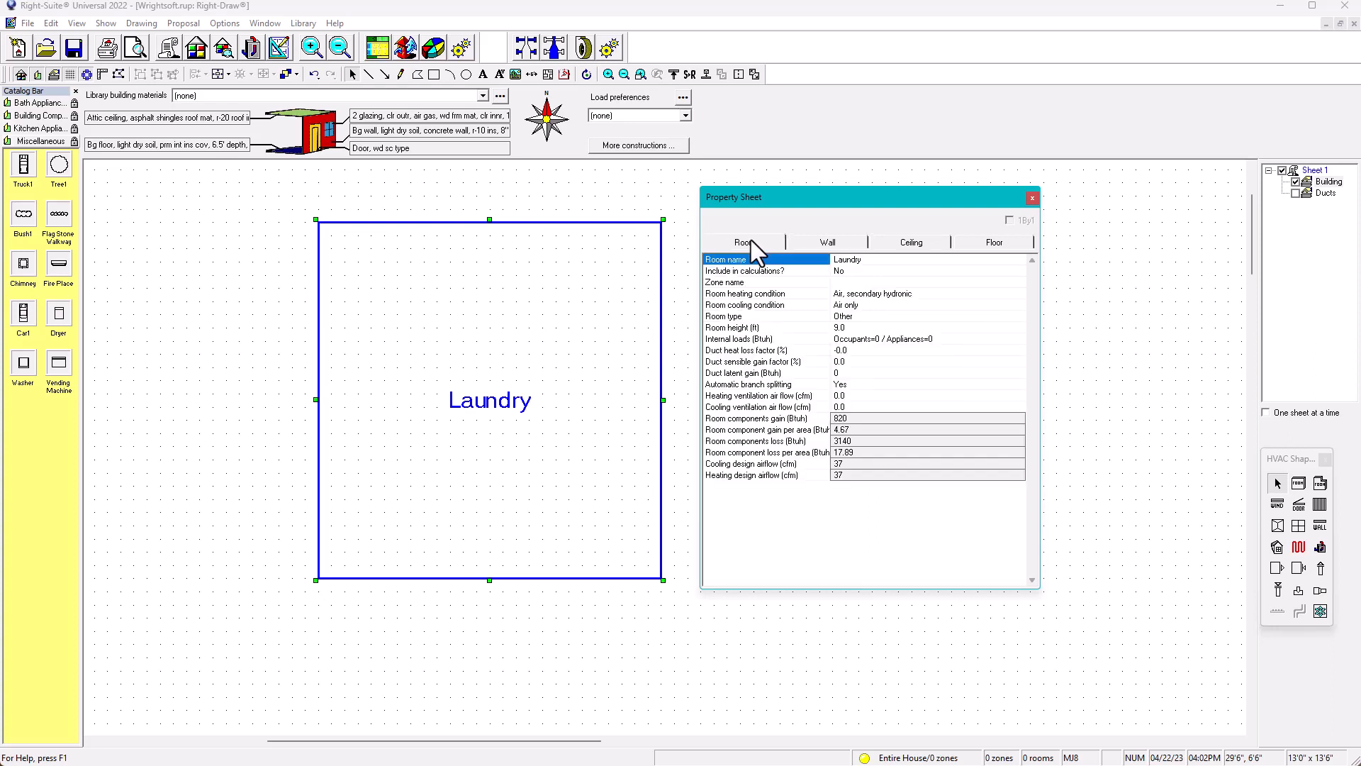
- Include the Laundry room in the calculations by setting its inclusion option to Yes, with the property sheet moved clear of the room
click(875, 275)
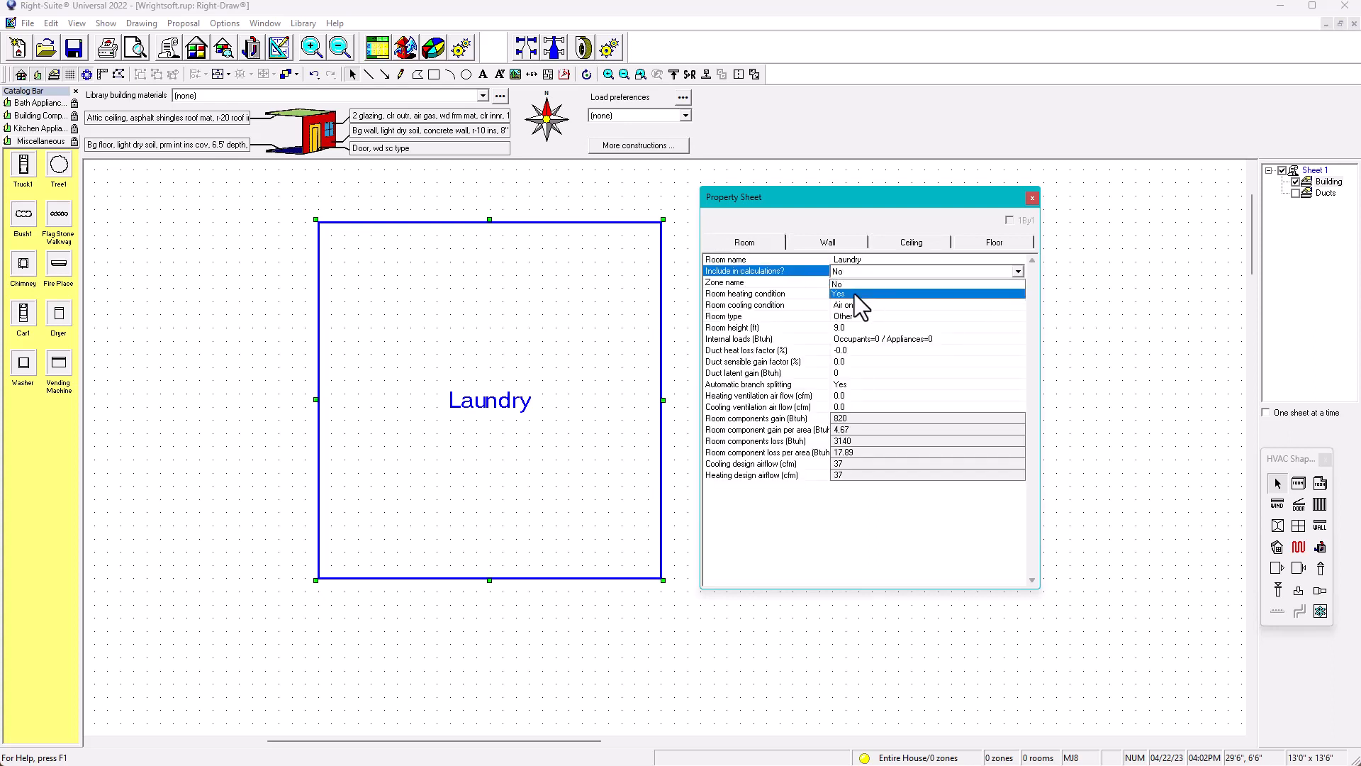
click(858, 294)
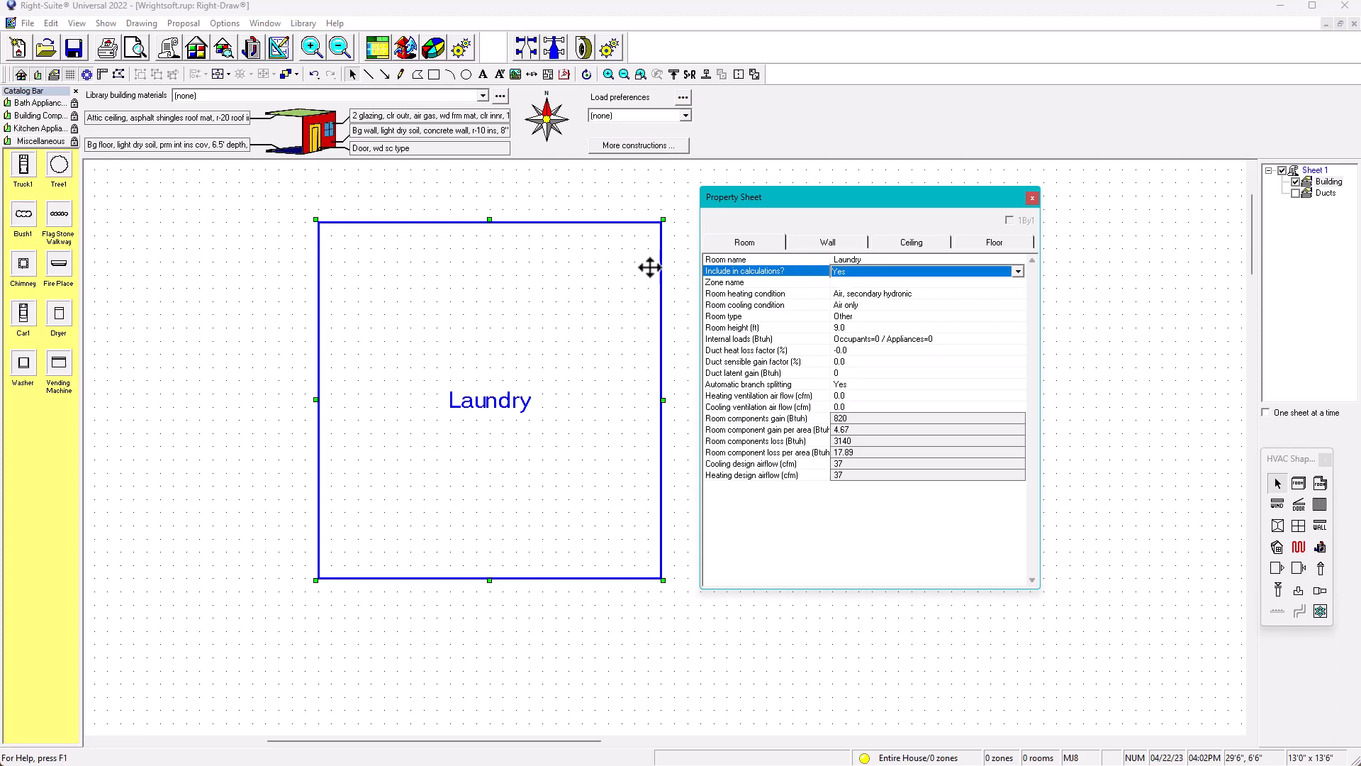
drag(827, 193, 851, 228)
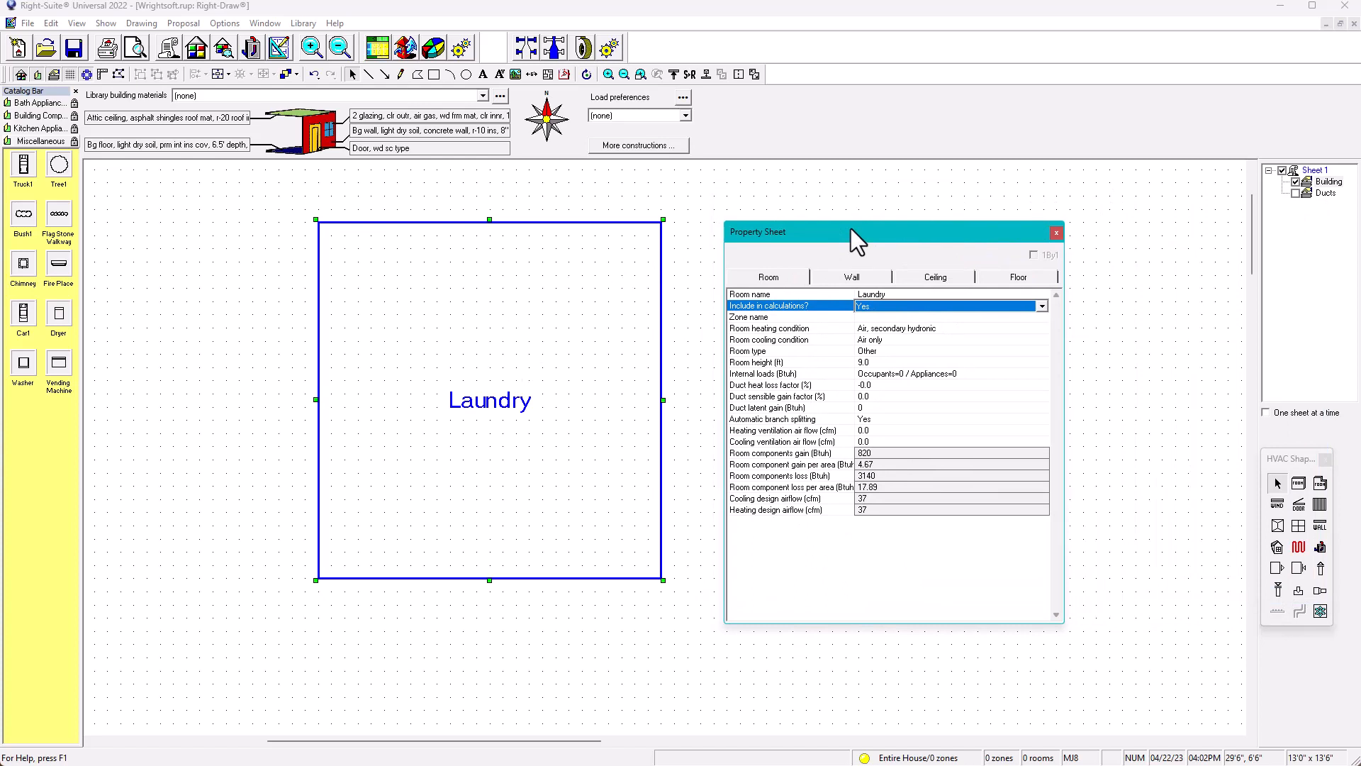
drag(851, 228, 1051, 204)
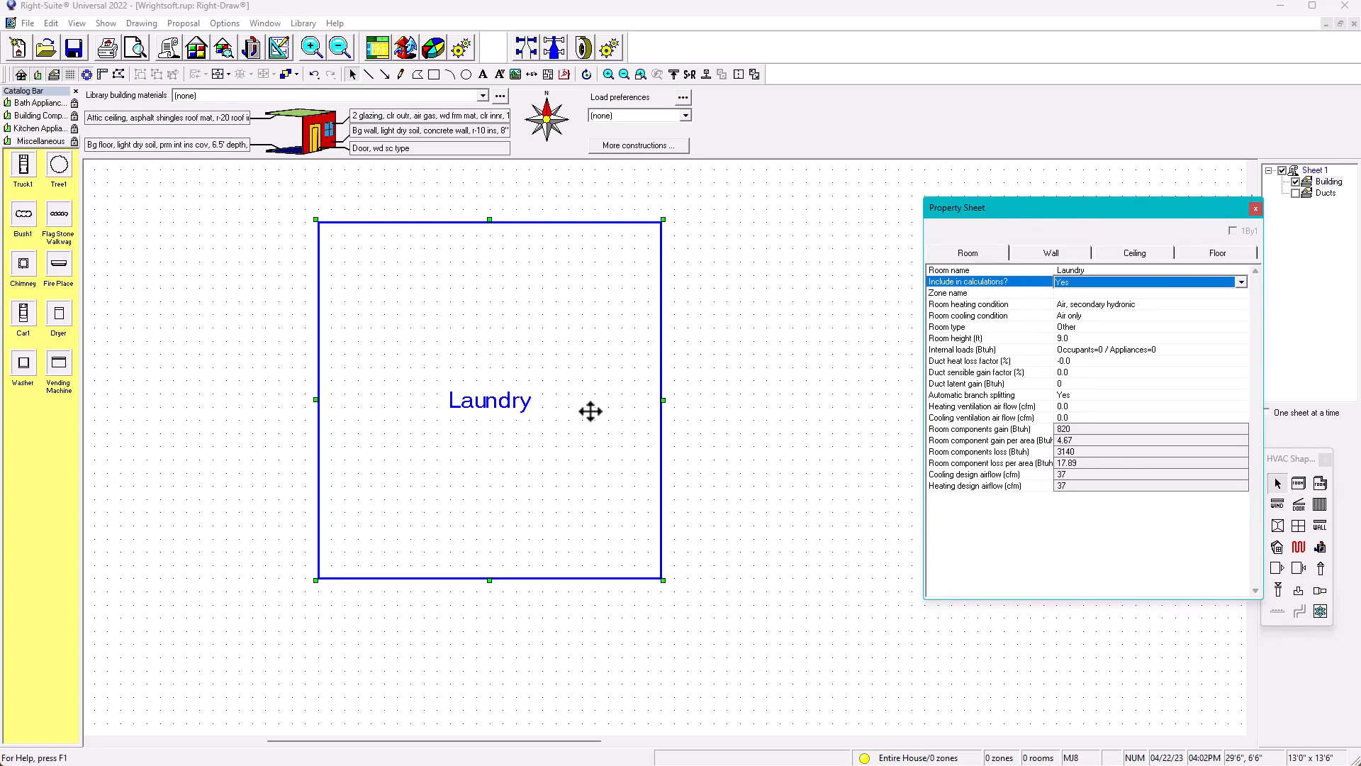
click(695, 407)
click(537, 417)
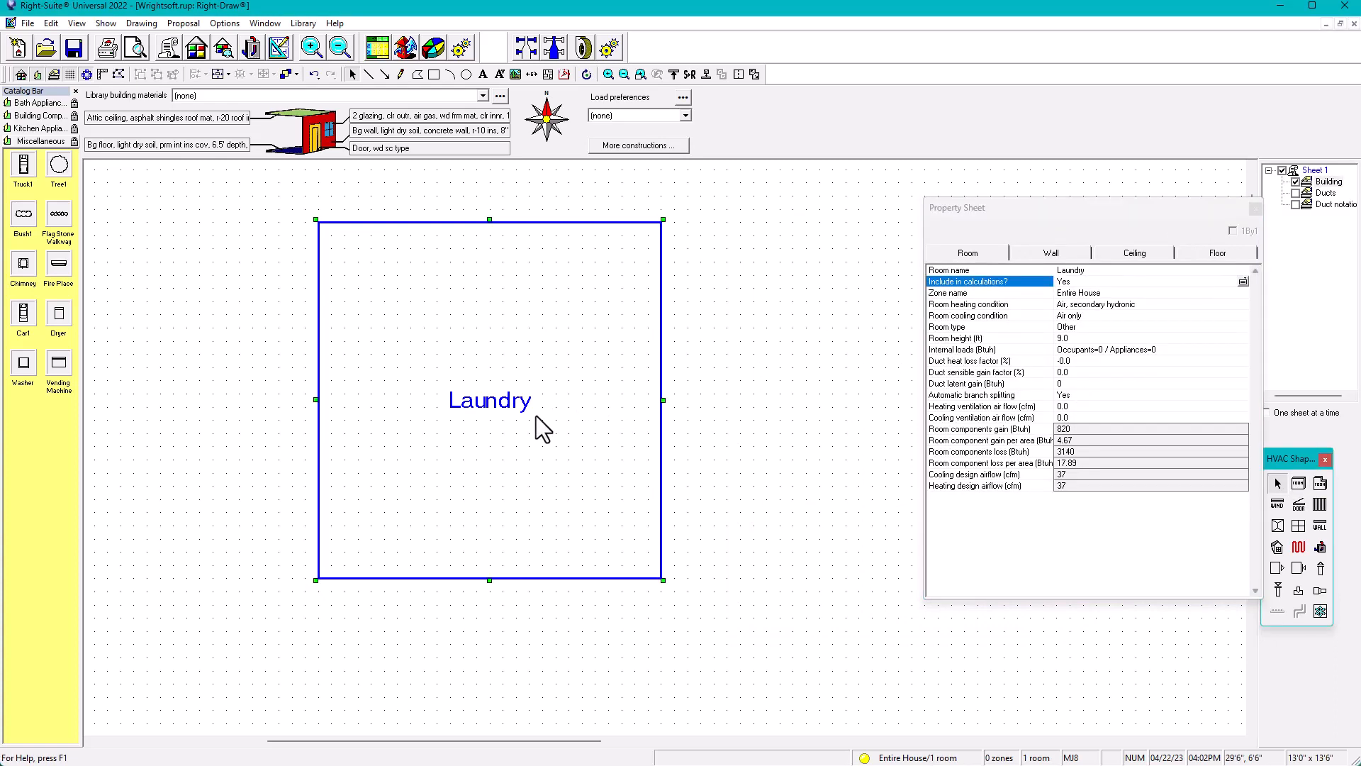
- Rename the Laundry room as Family Room in its room properties
click(1072, 271)
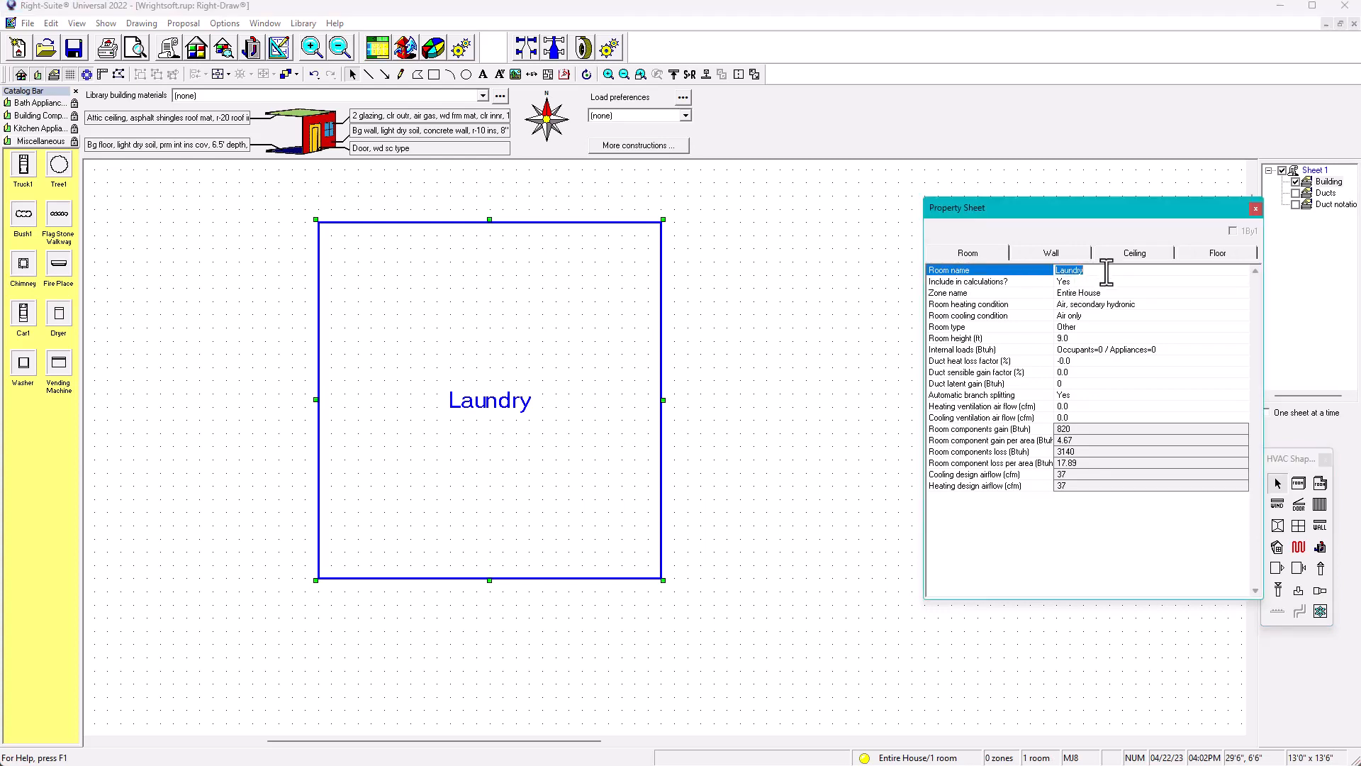
text(Family Room)
key(Return)
- Draw a second room about 10'6" by 12'6" against the Family Room's right wall, aligned with its top edge
scroll(689, 406, down, 1)
middle_drag(689, 406, 572, 420)
click(1300, 486)
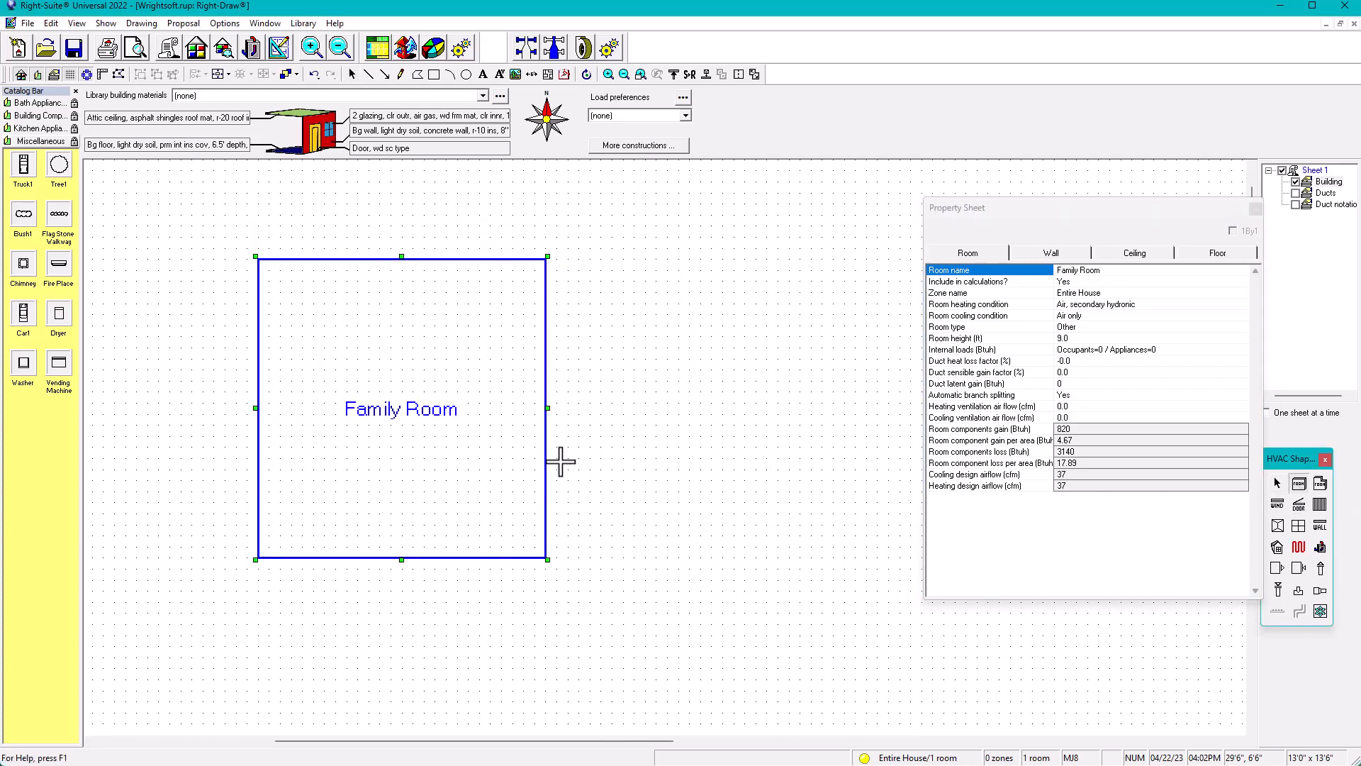
drag(545, 261, 780, 537)
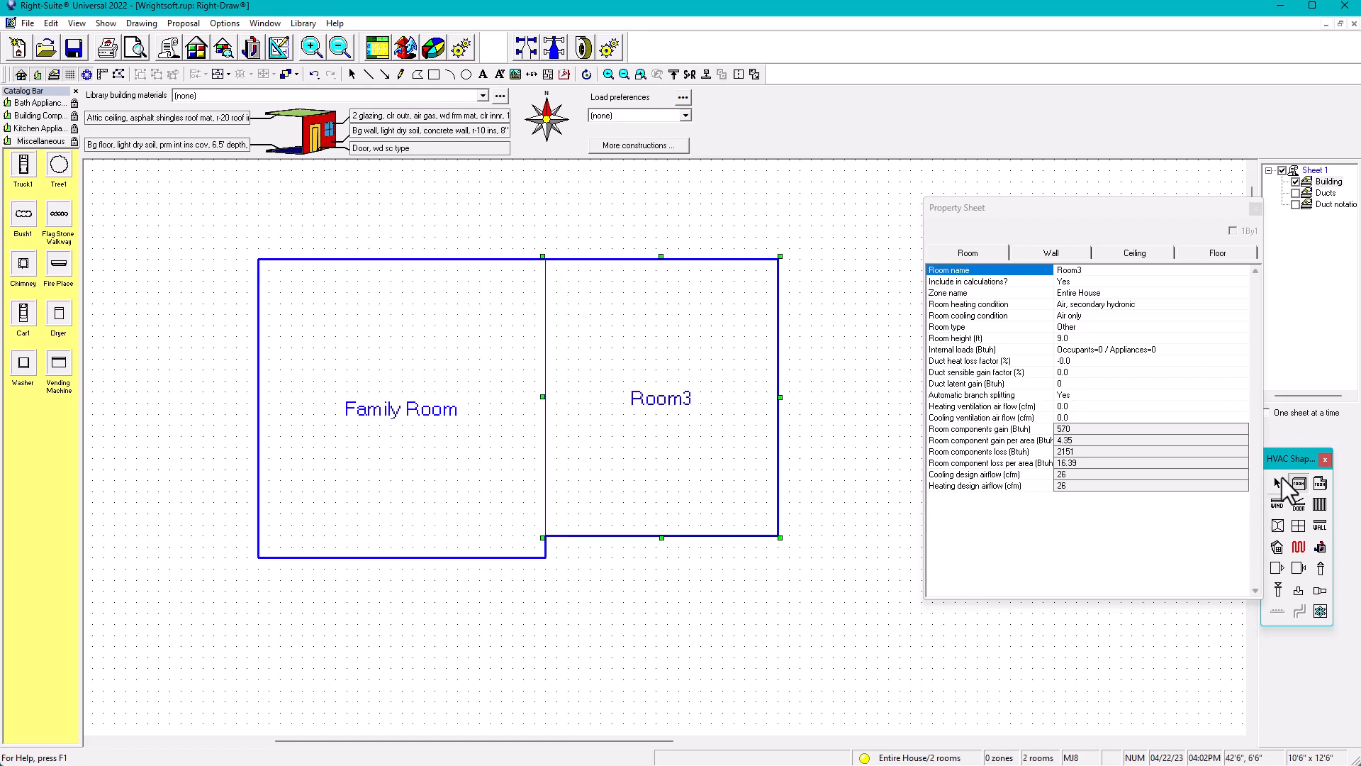
- Rename the new adjoining room as Garage directly on the drawing
click(1278, 484)
double_click(707, 395)
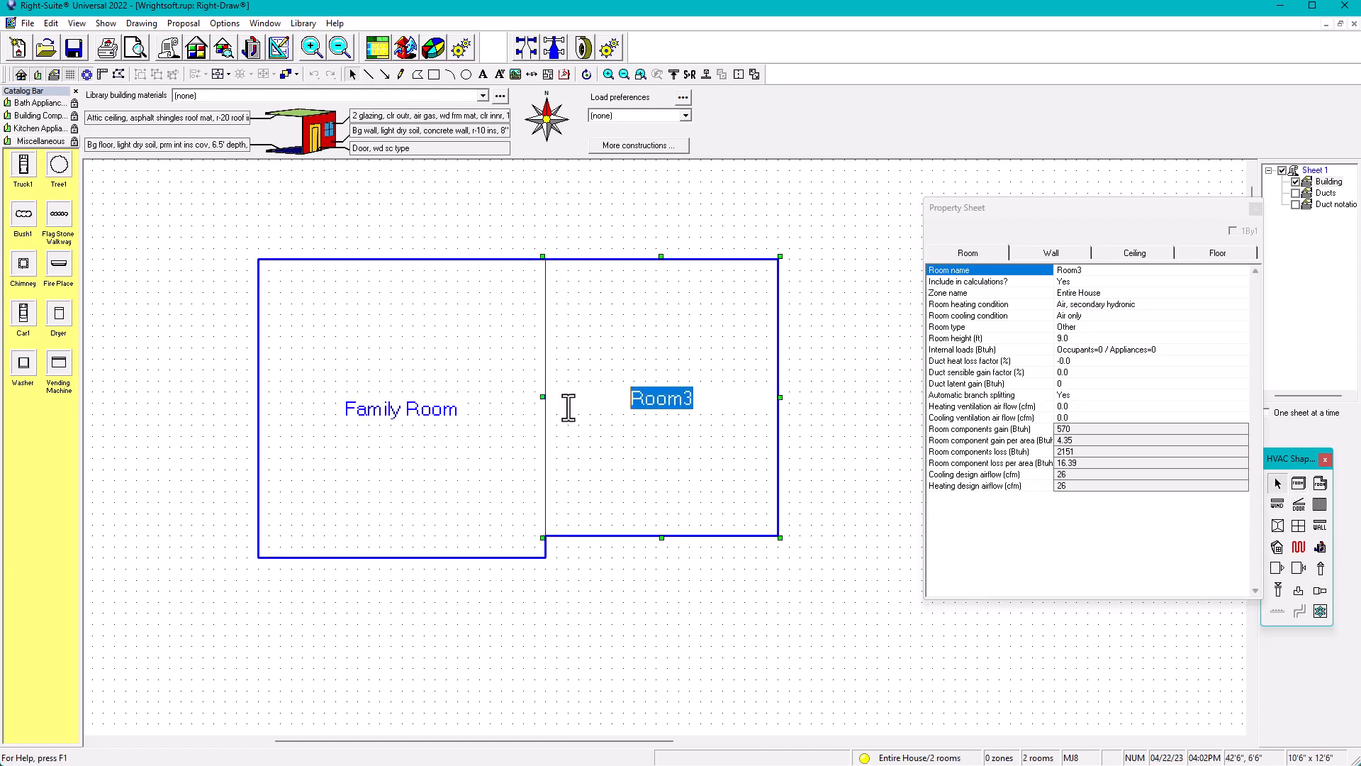
text(Garage)
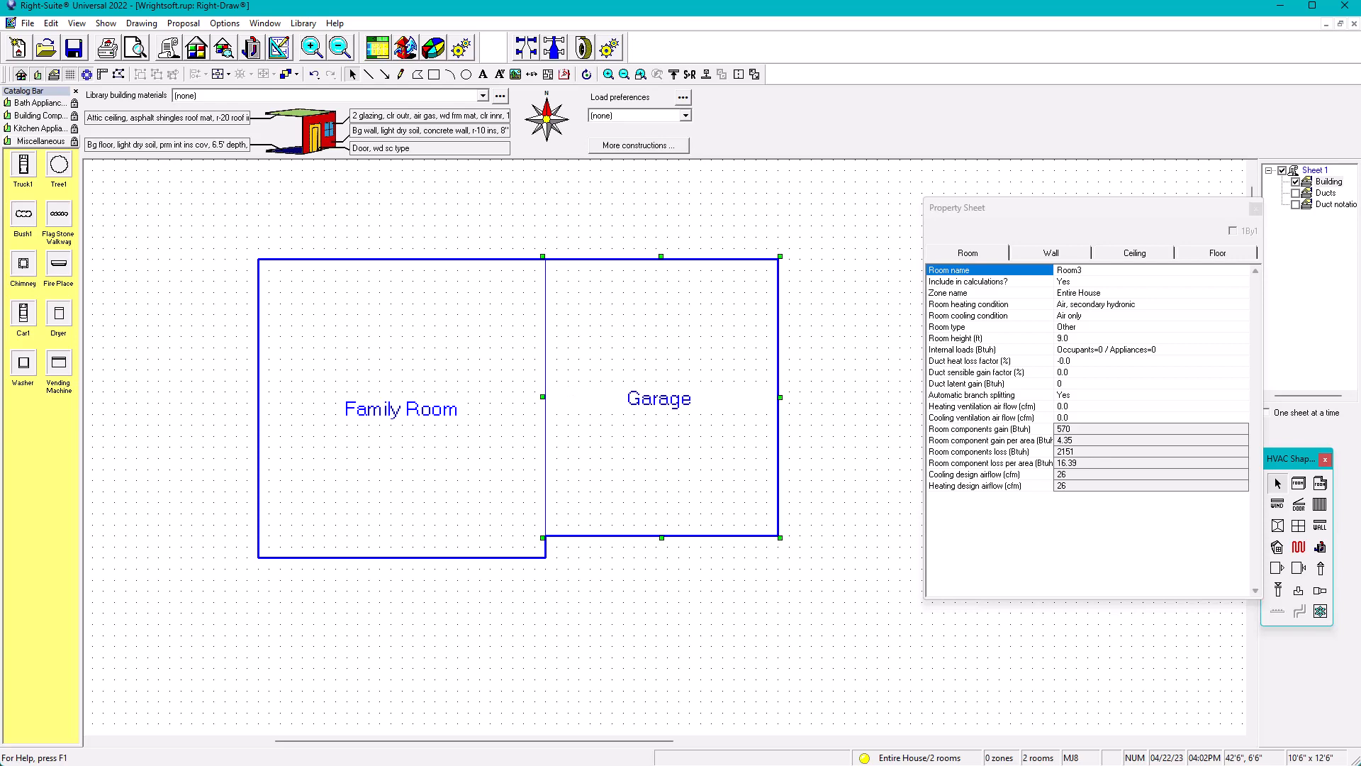
click(829, 598)
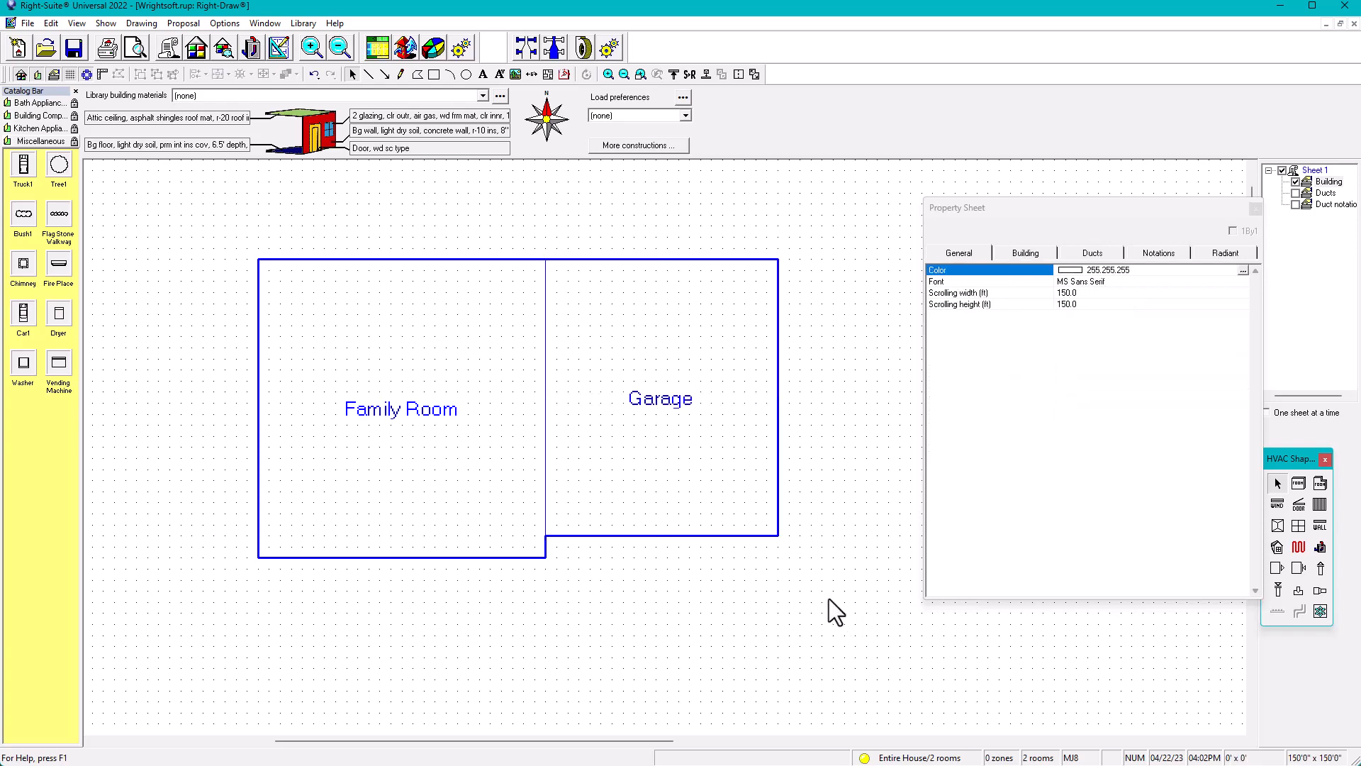
- Exclude the Garage from the calculations by setting its inclusion option to No
click(700, 458)
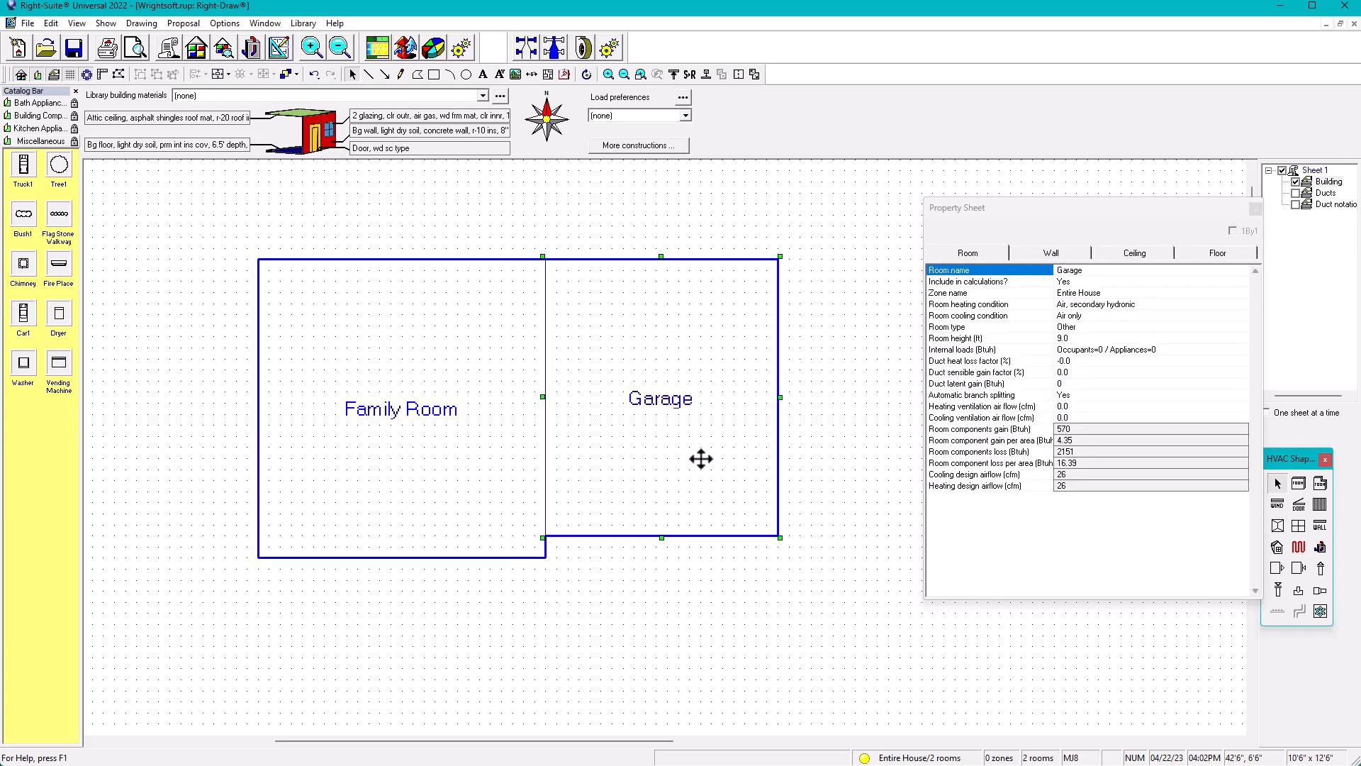
click(1074, 283)
click(1072, 295)
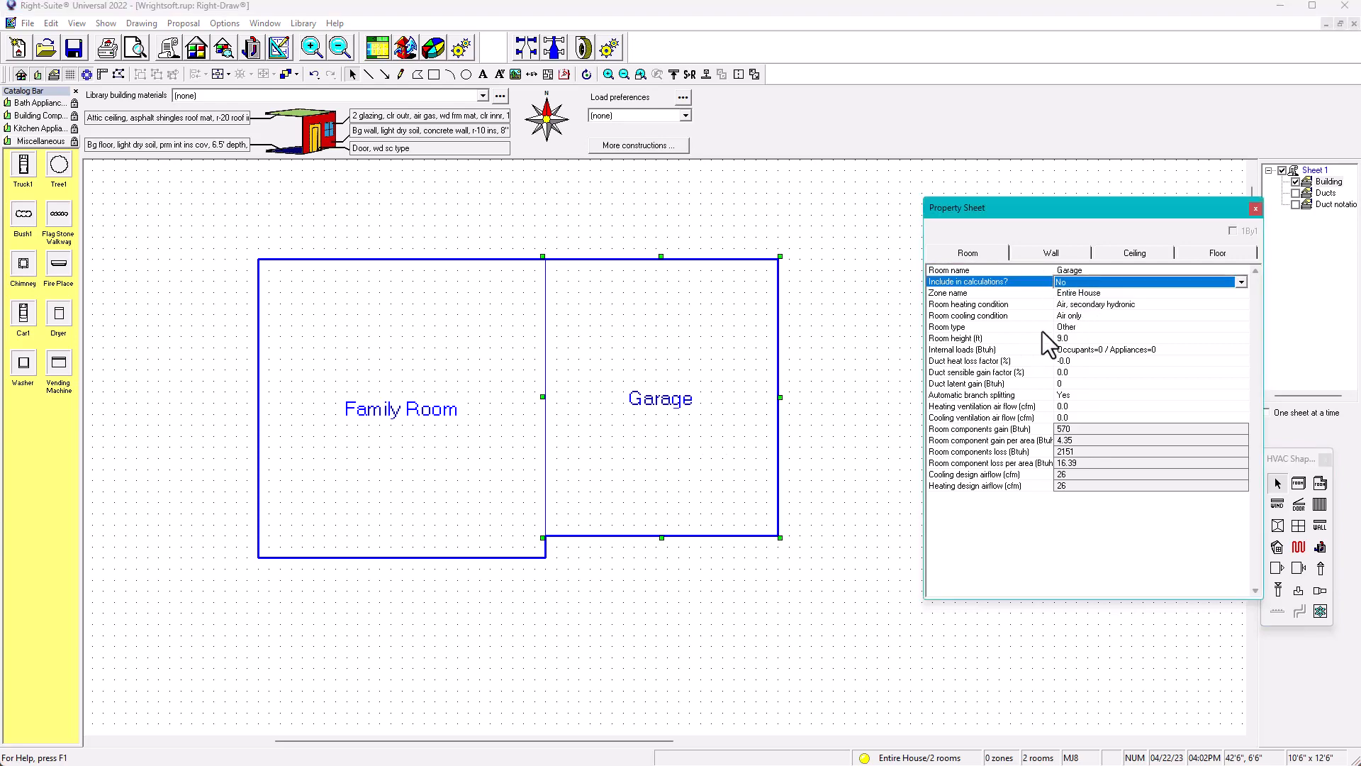
click(843, 440)
- Delete the Garage room from the drawing
click(702, 434)
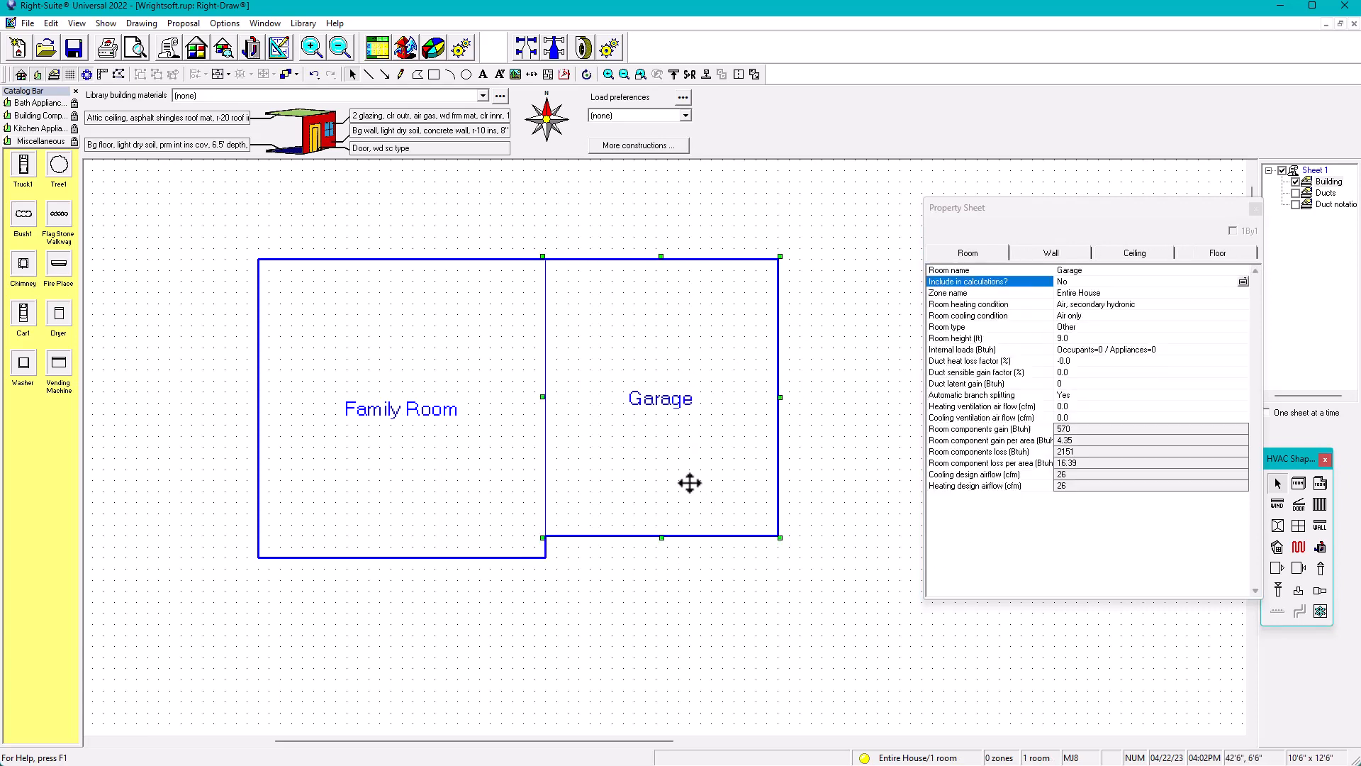
key(Delete)
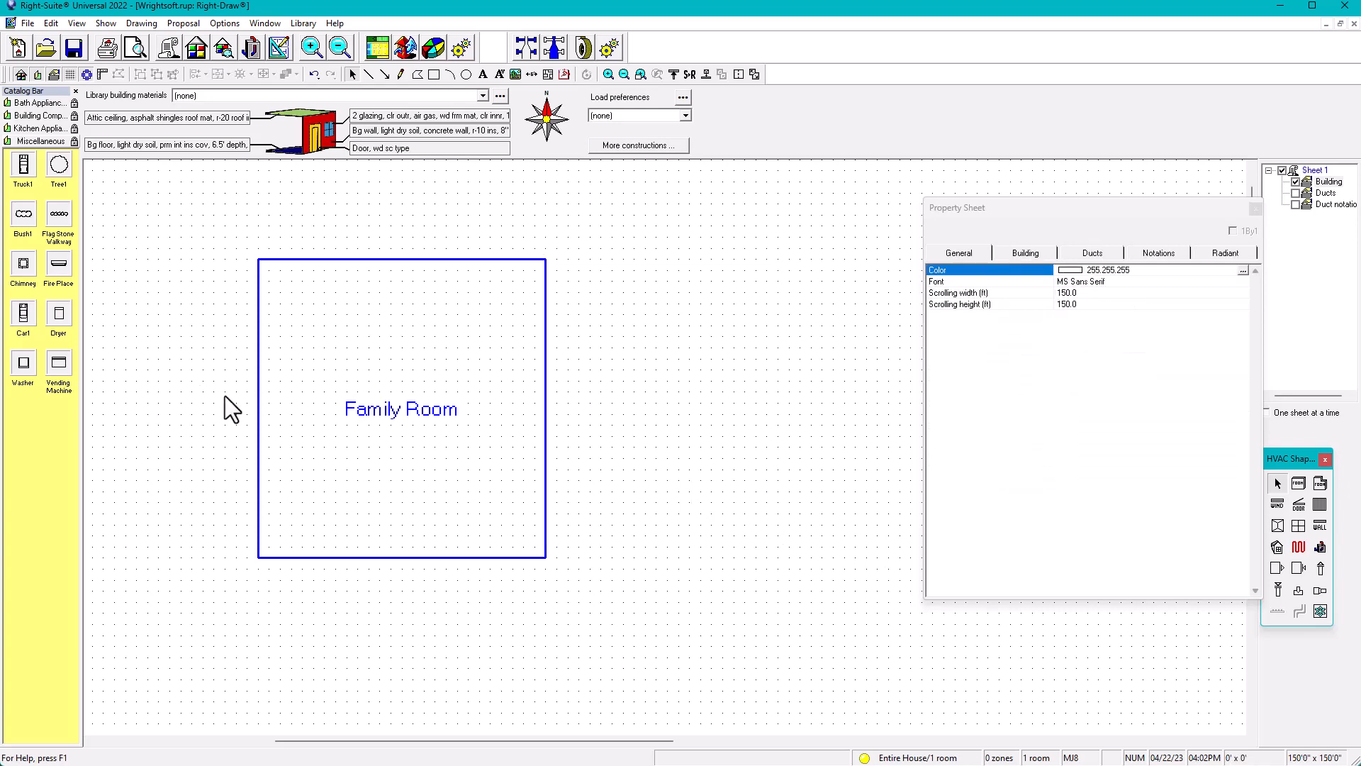
- Select the Family Room, place its property sheet beside it, and check the calculation inclusion and zone name settings
click(380, 487)
drag(1062, 206, 714, 211)
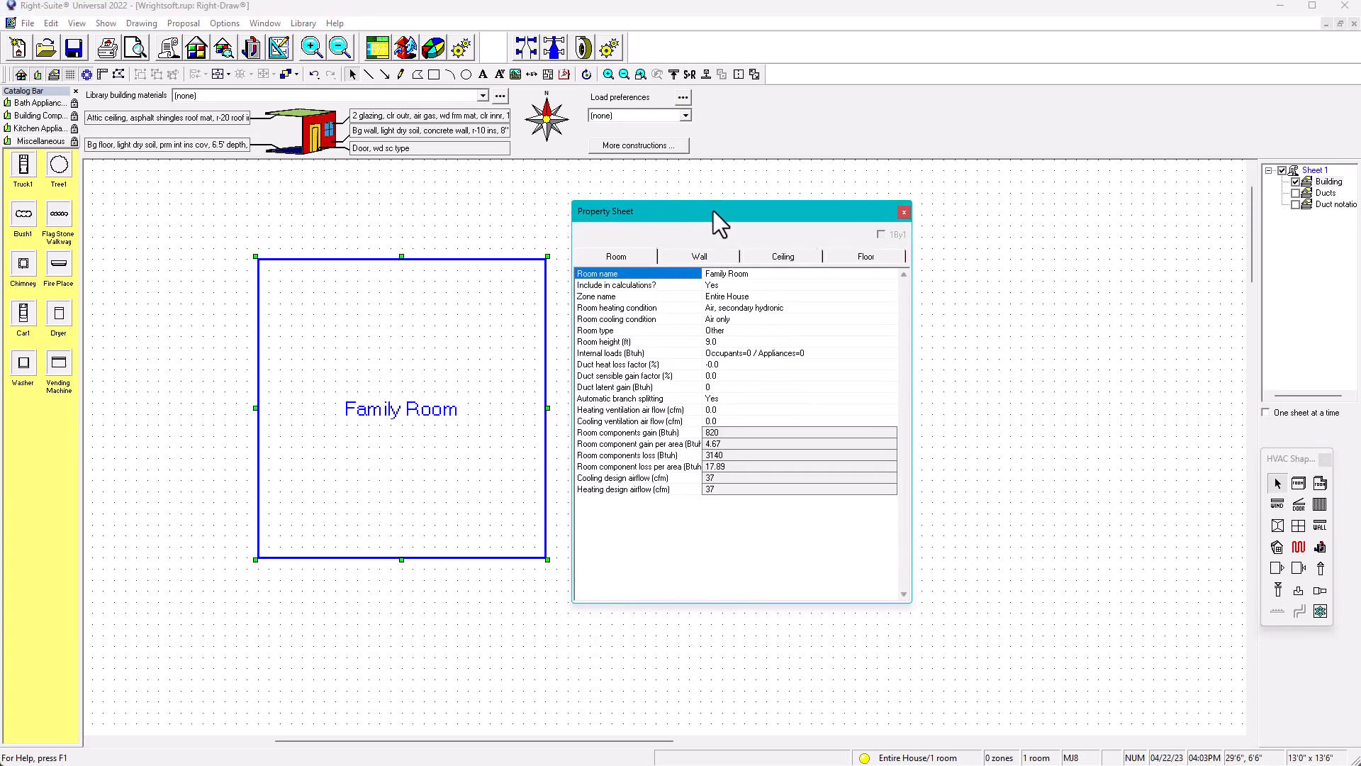
click(610, 285)
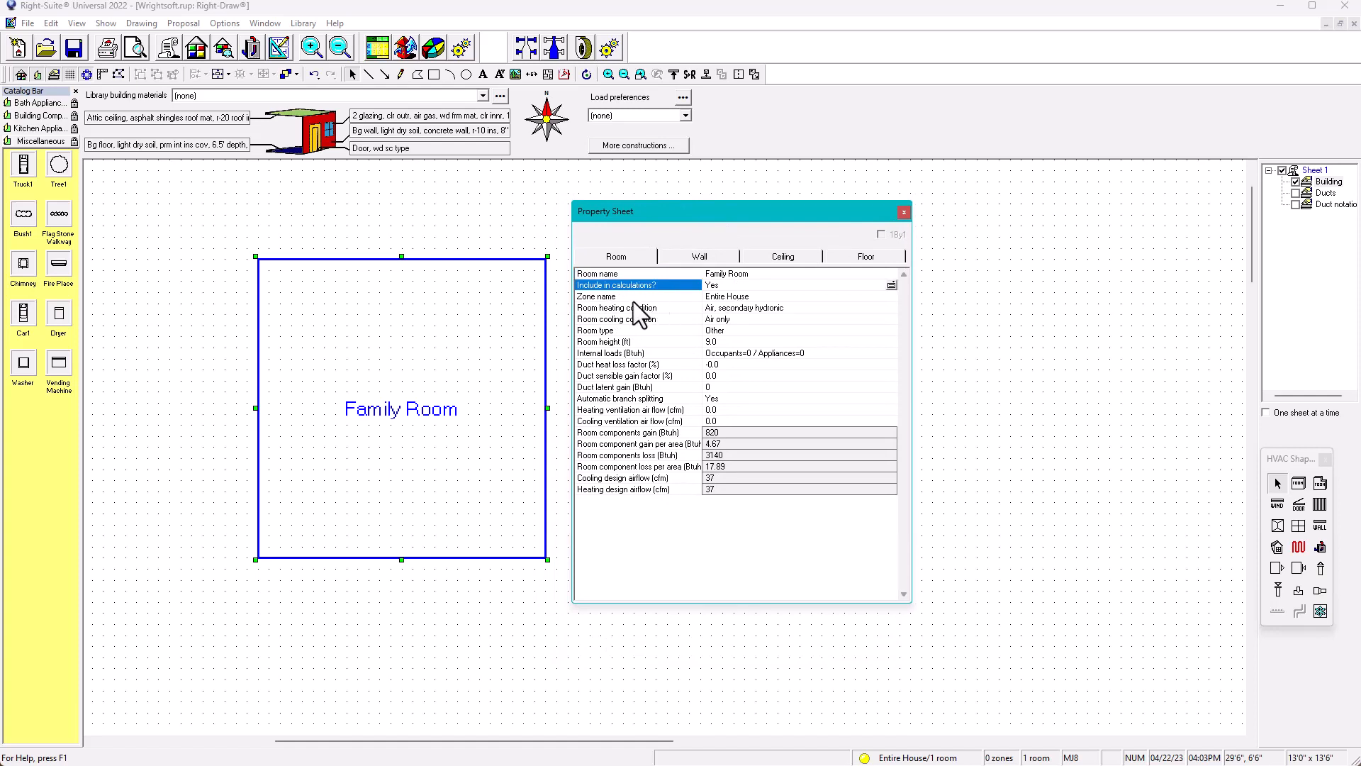
click(733, 297)
click(734, 295)
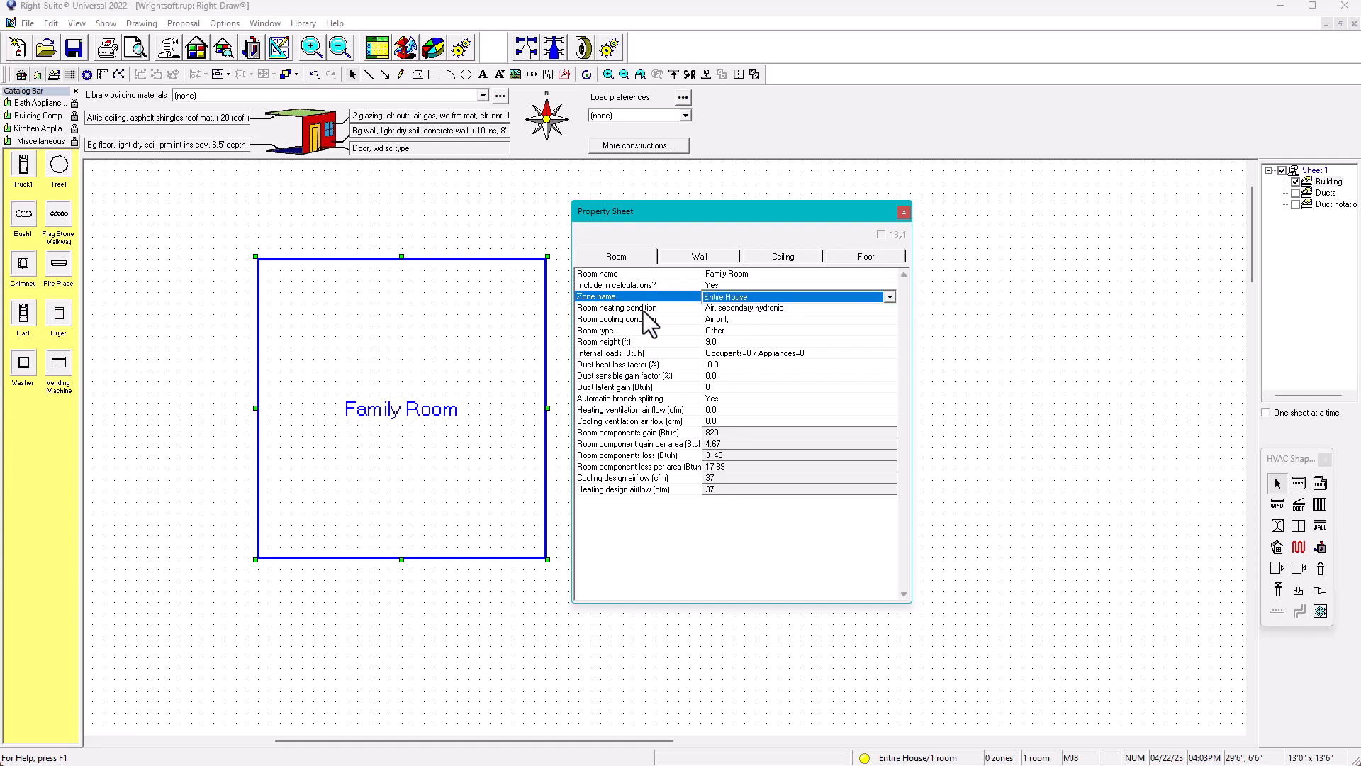
- Set the Family Room's heating condition to Air only
click(720, 308)
click(720, 308)
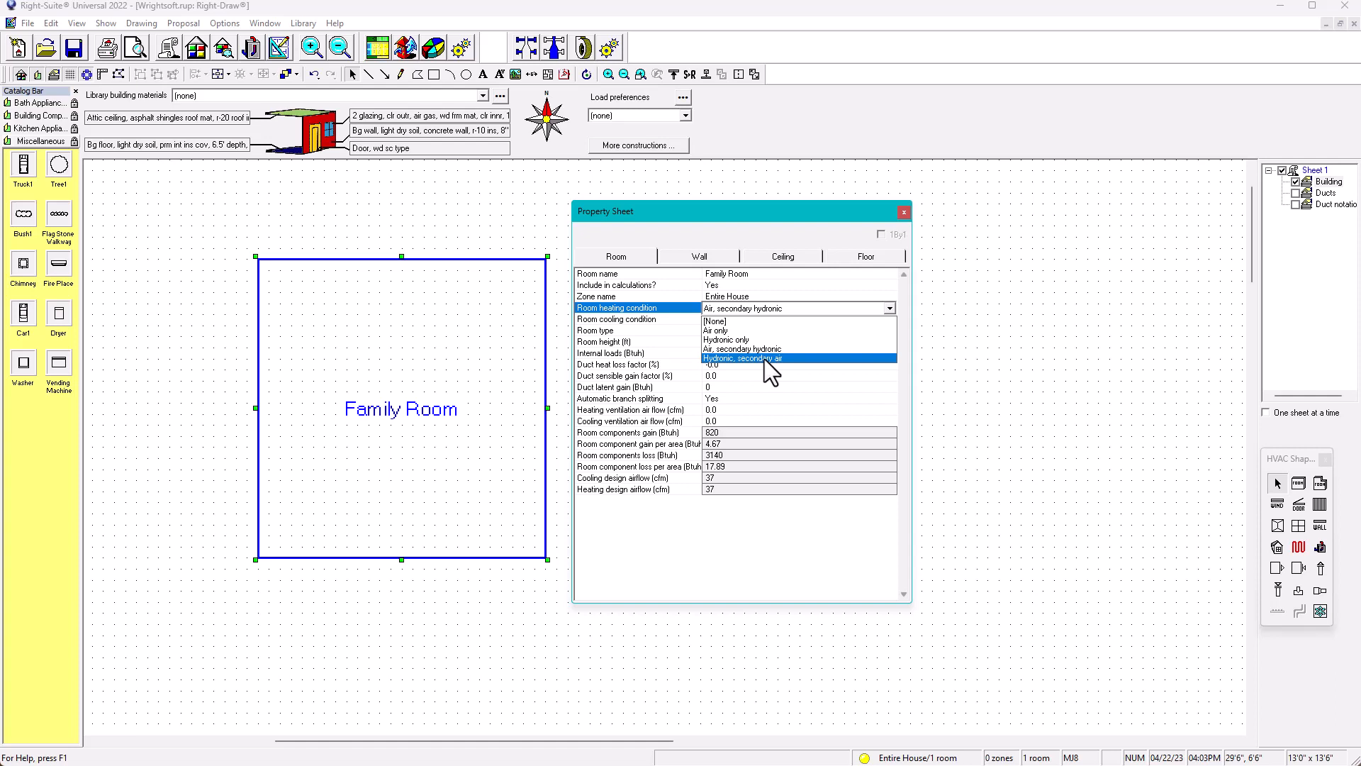
click(717, 331)
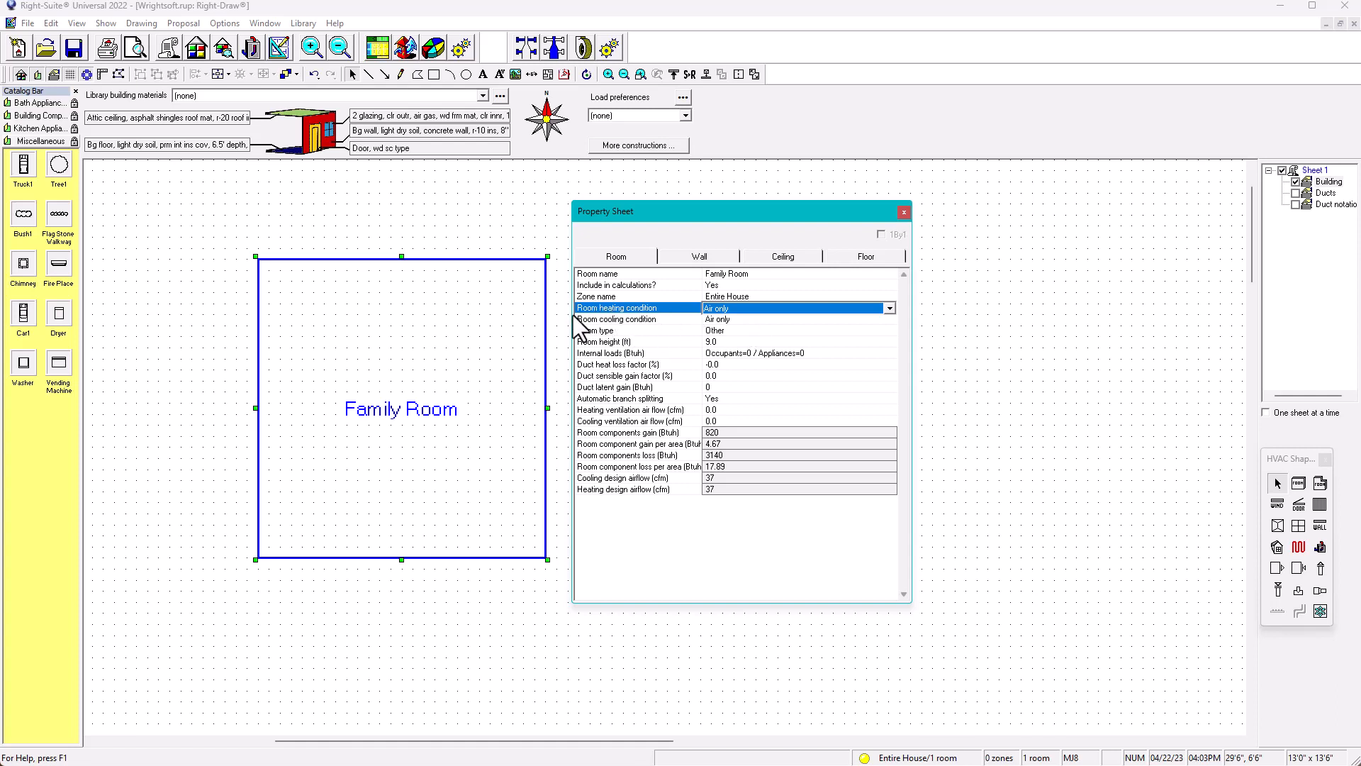
- Set both the heating and cooling conditions of the Family Room to [None]
click(747, 308)
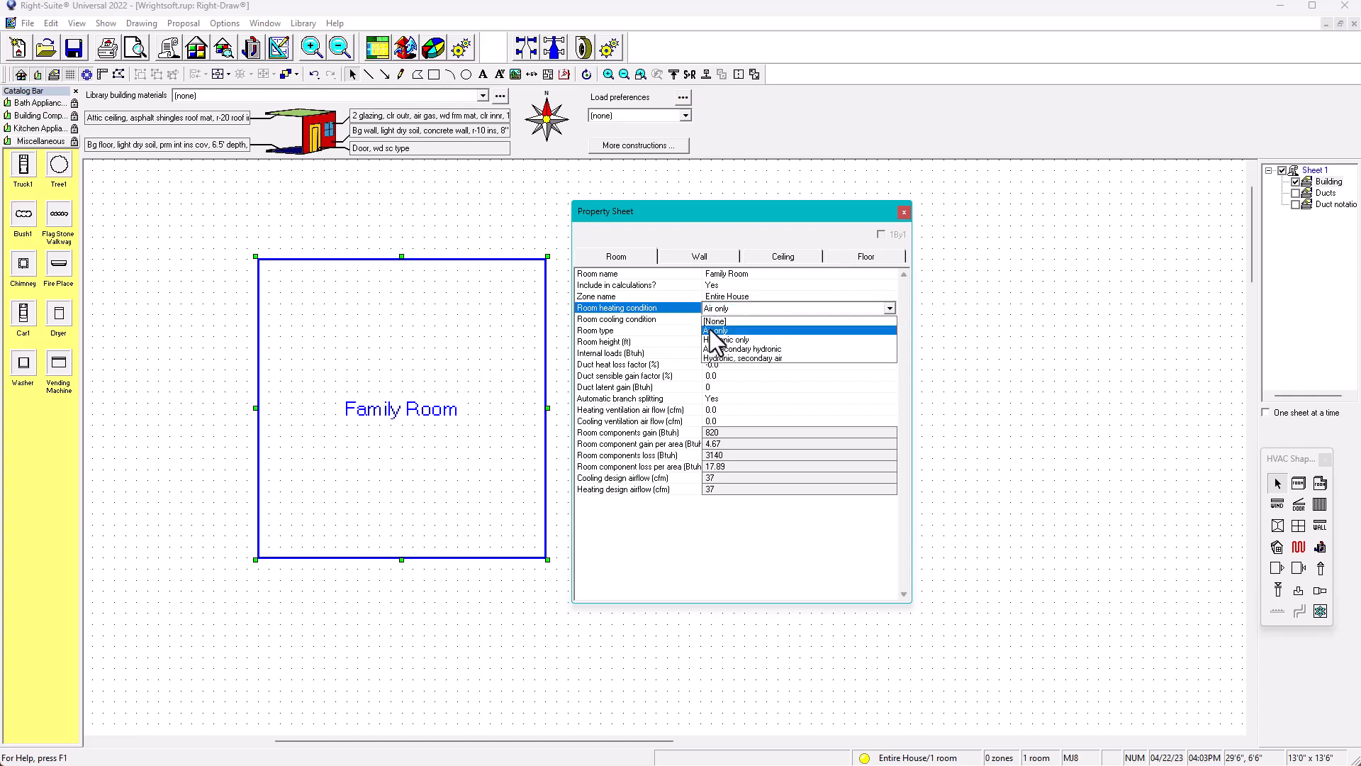
click(715, 321)
click(717, 319)
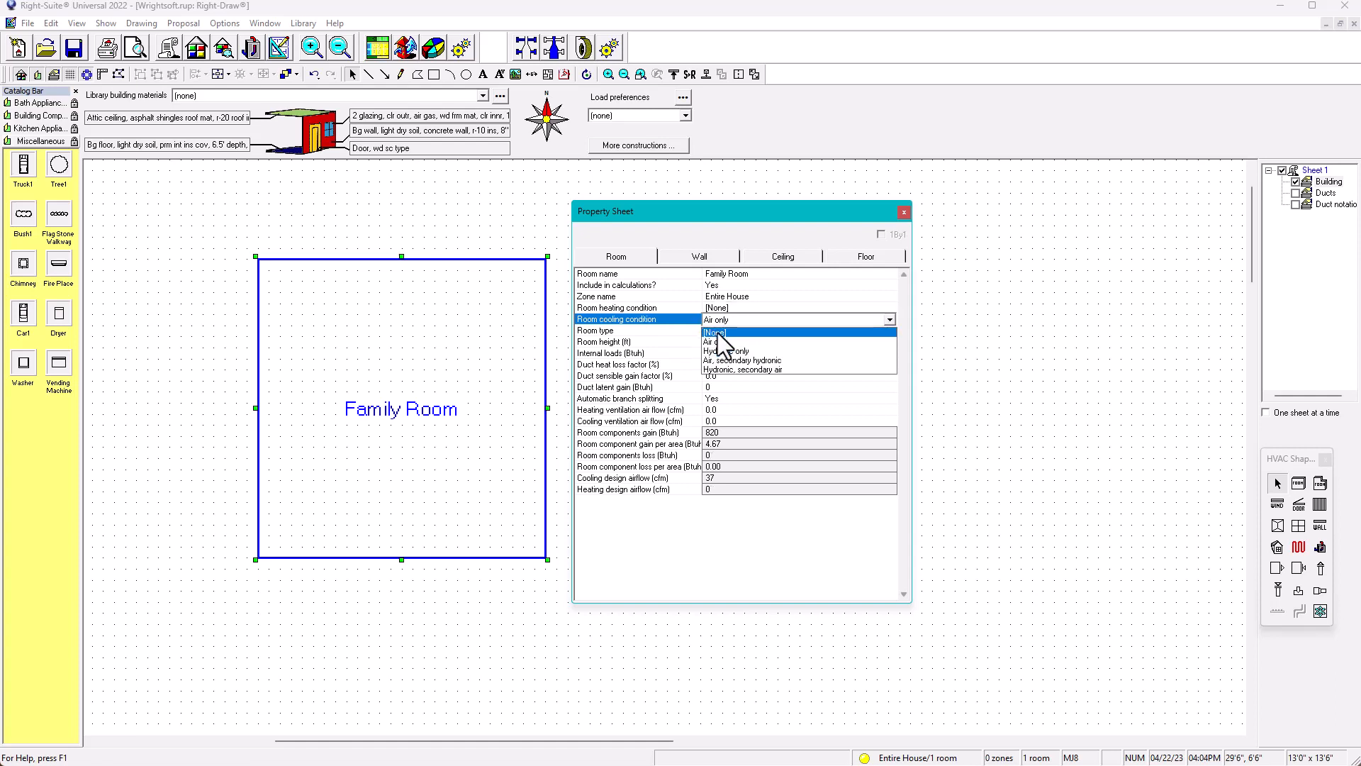
click(716, 333)
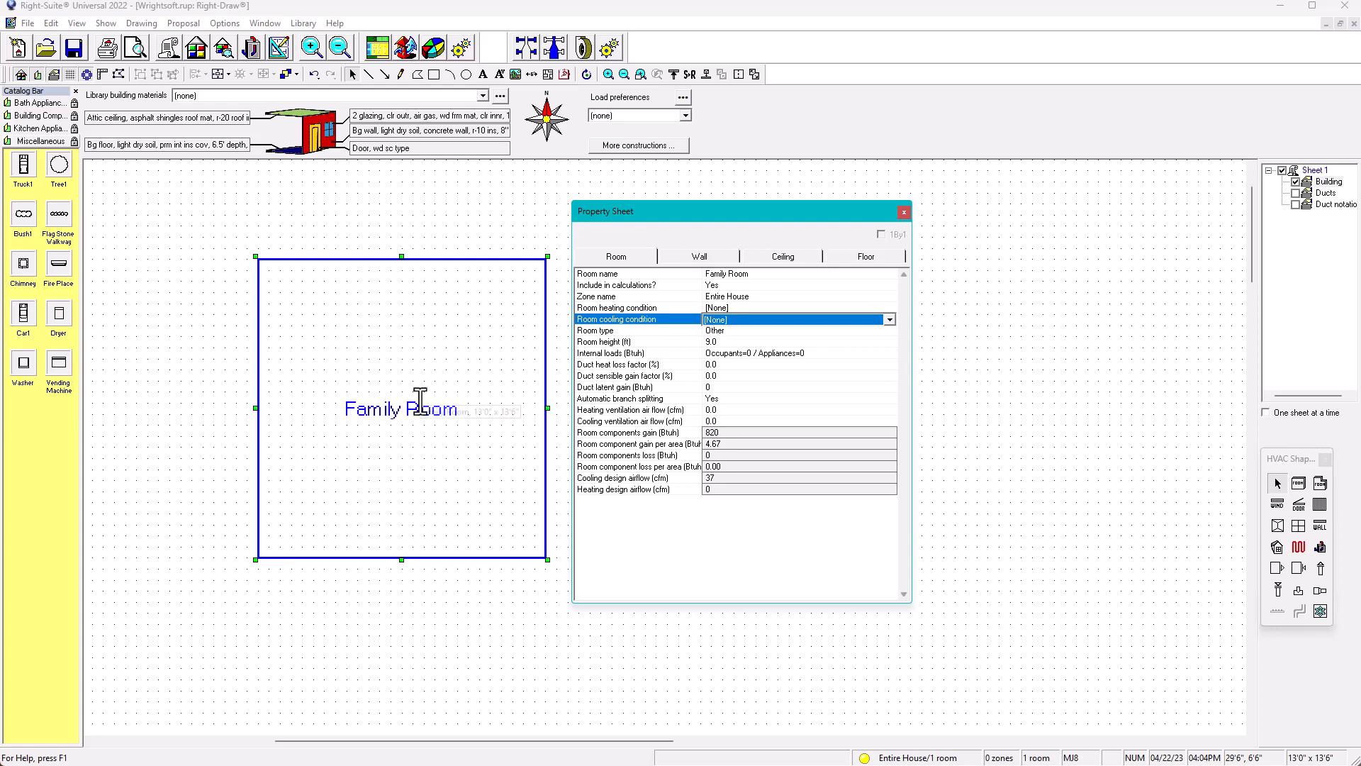
- Return the Family Room's heating and cooling conditions to Air only
click(727, 311)
click(728, 311)
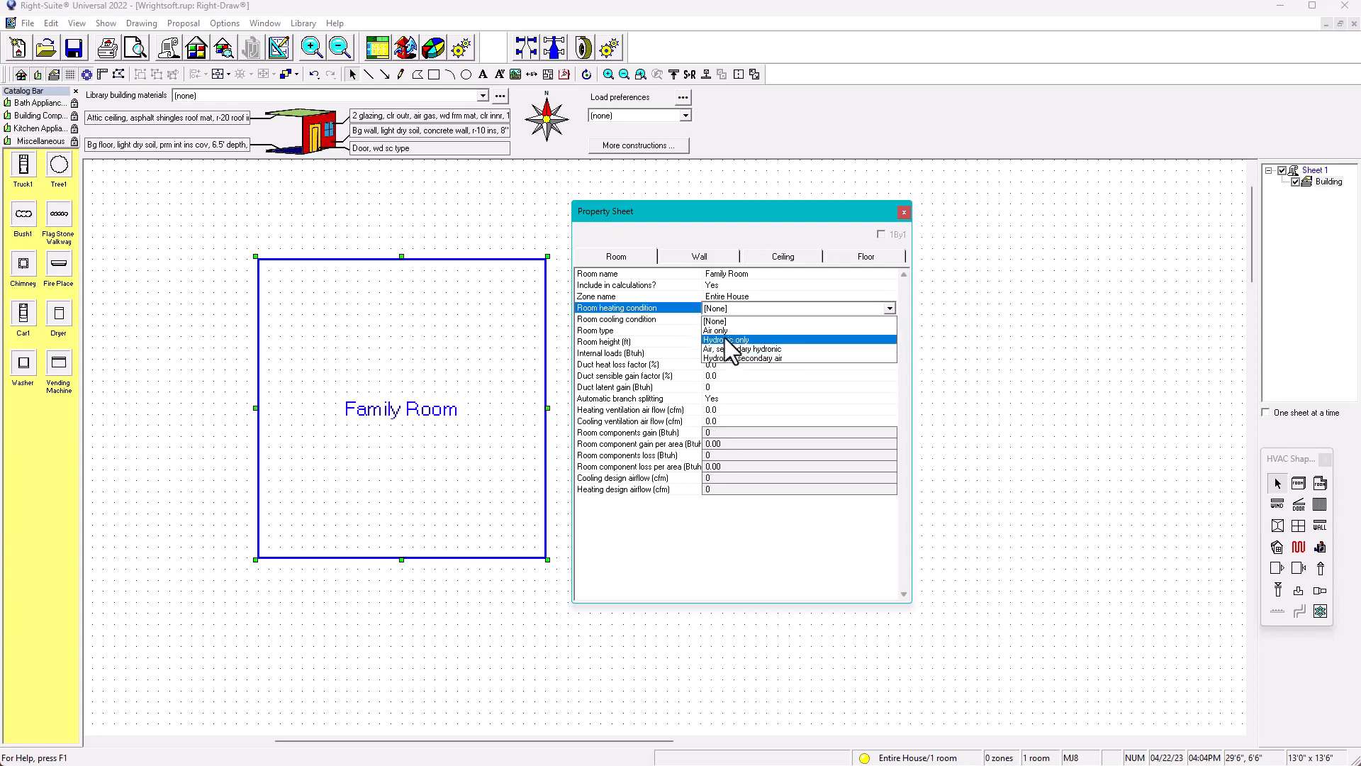
click(724, 331)
click(720, 322)
click(720, 321)
click(720, 340)
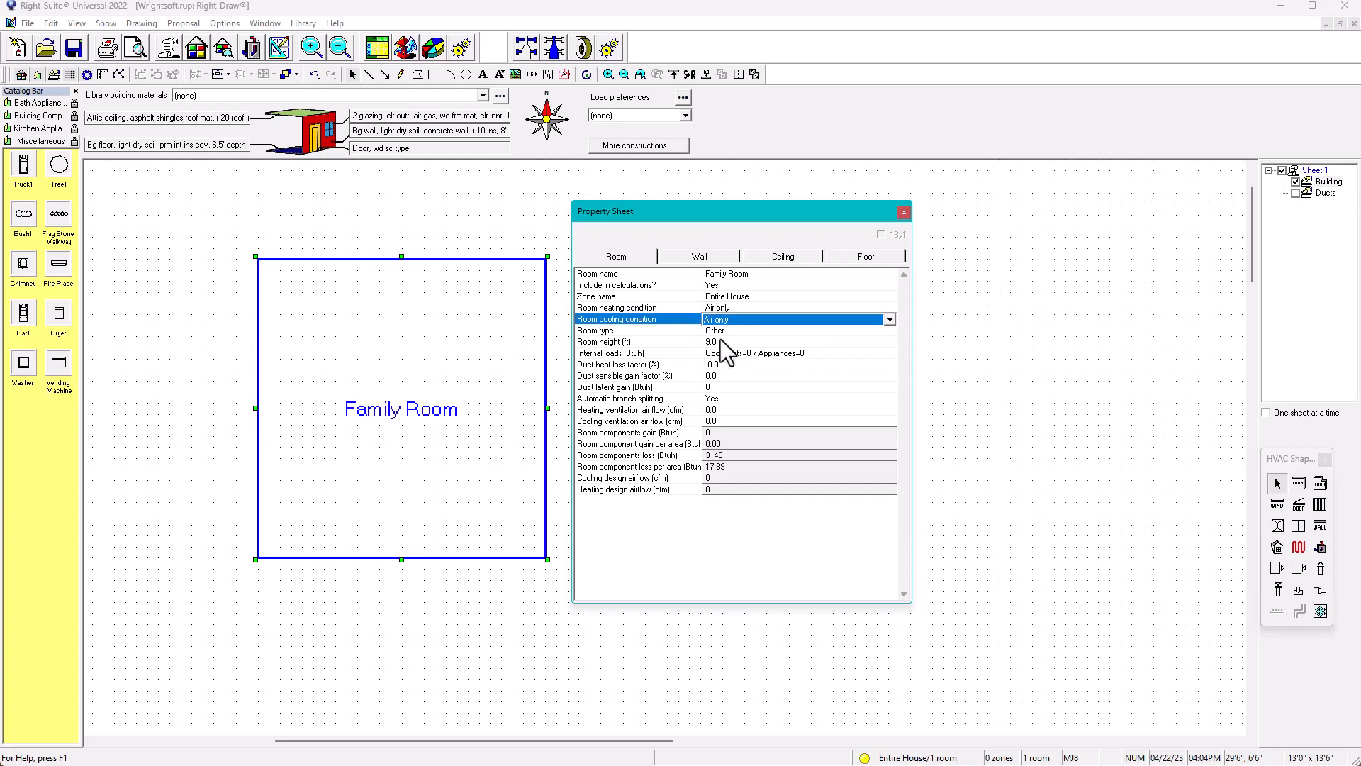
click(753, 307)
click(751, 307)
click(748, 310)
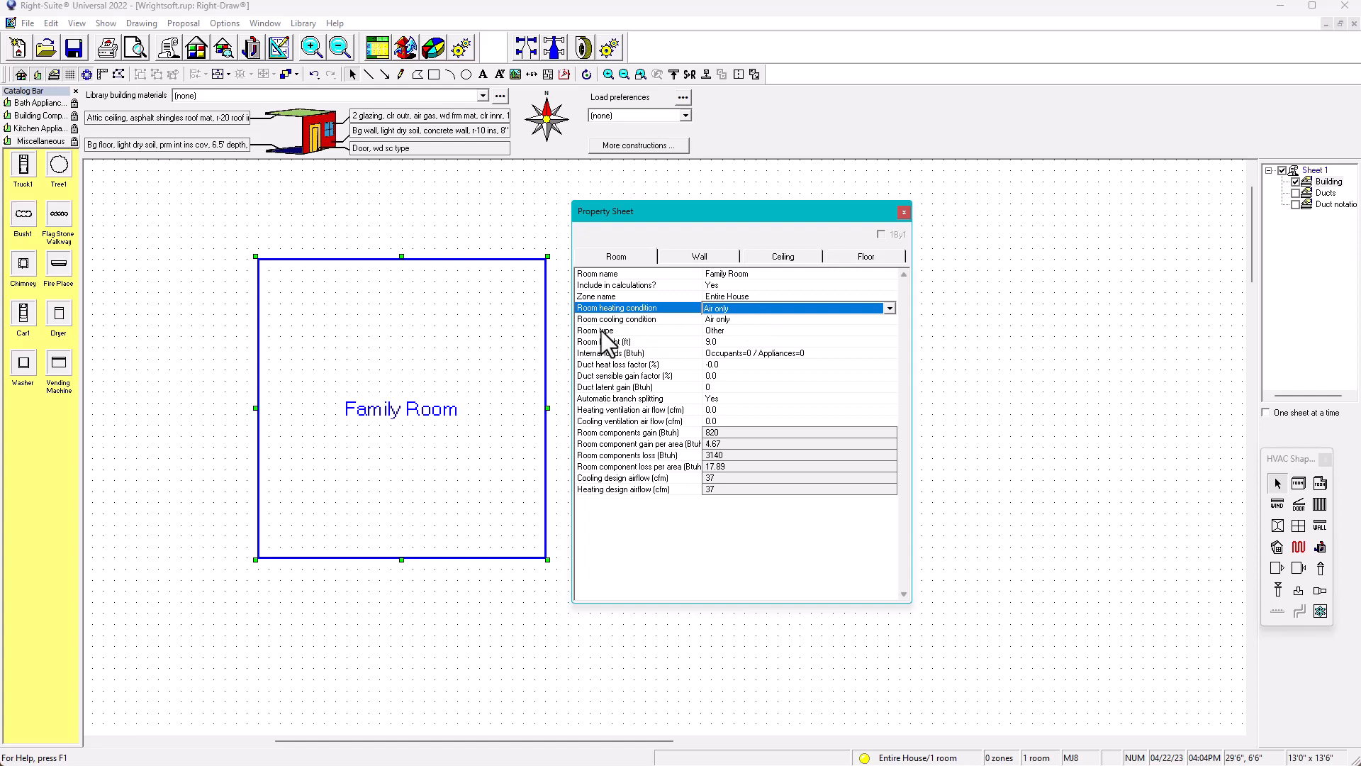
- Review the available room types for the Family Room and choose Other
click(742, 331)
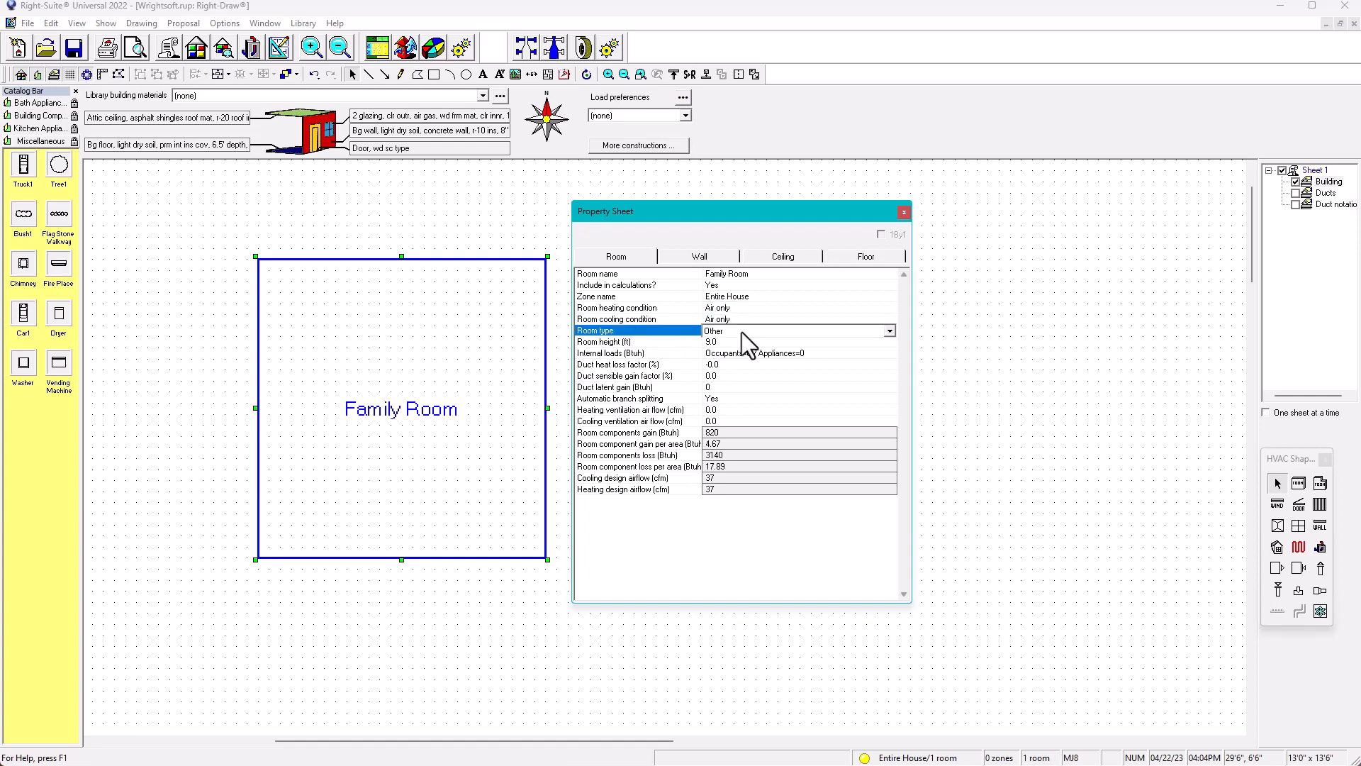
click(742, 332)
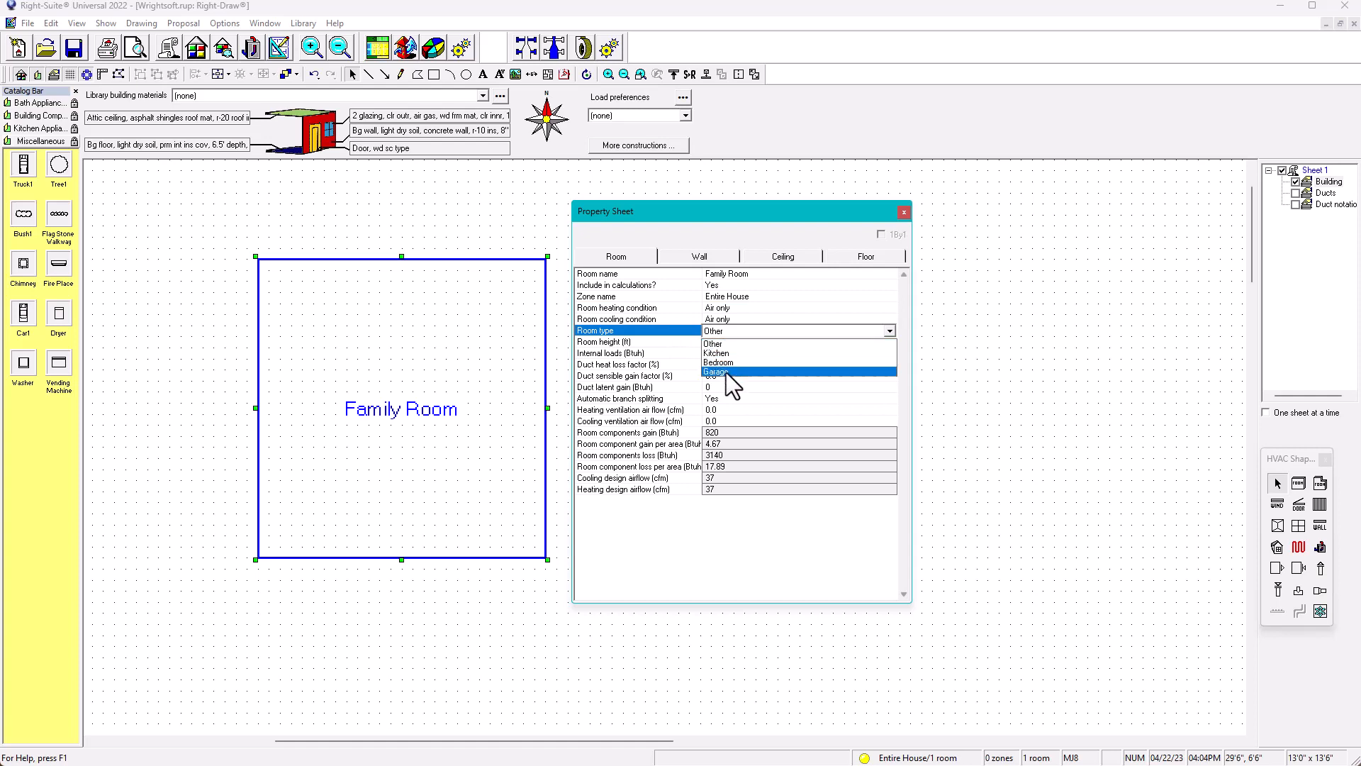
click(724, 344)
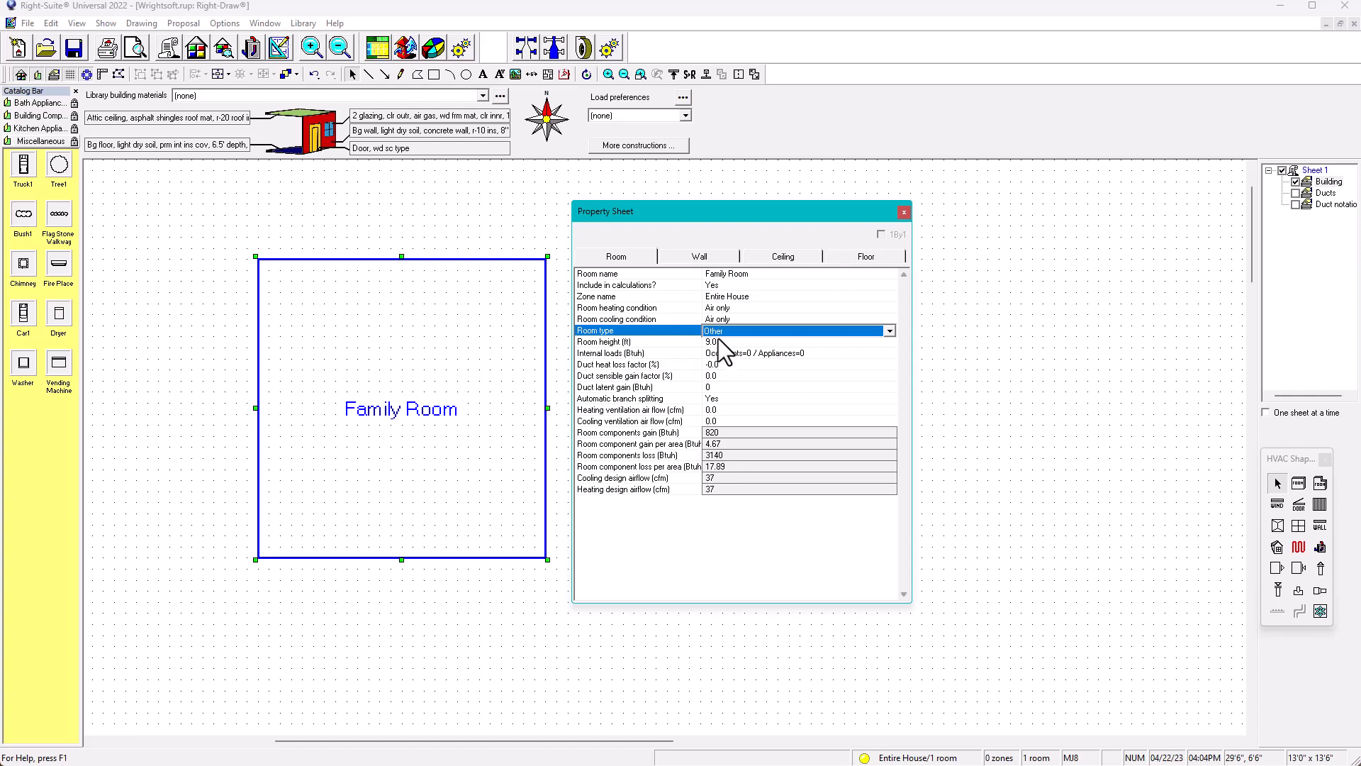
- Set the Family Room's height to 8 ft and apply it to compare the room loads
click(721, 343)
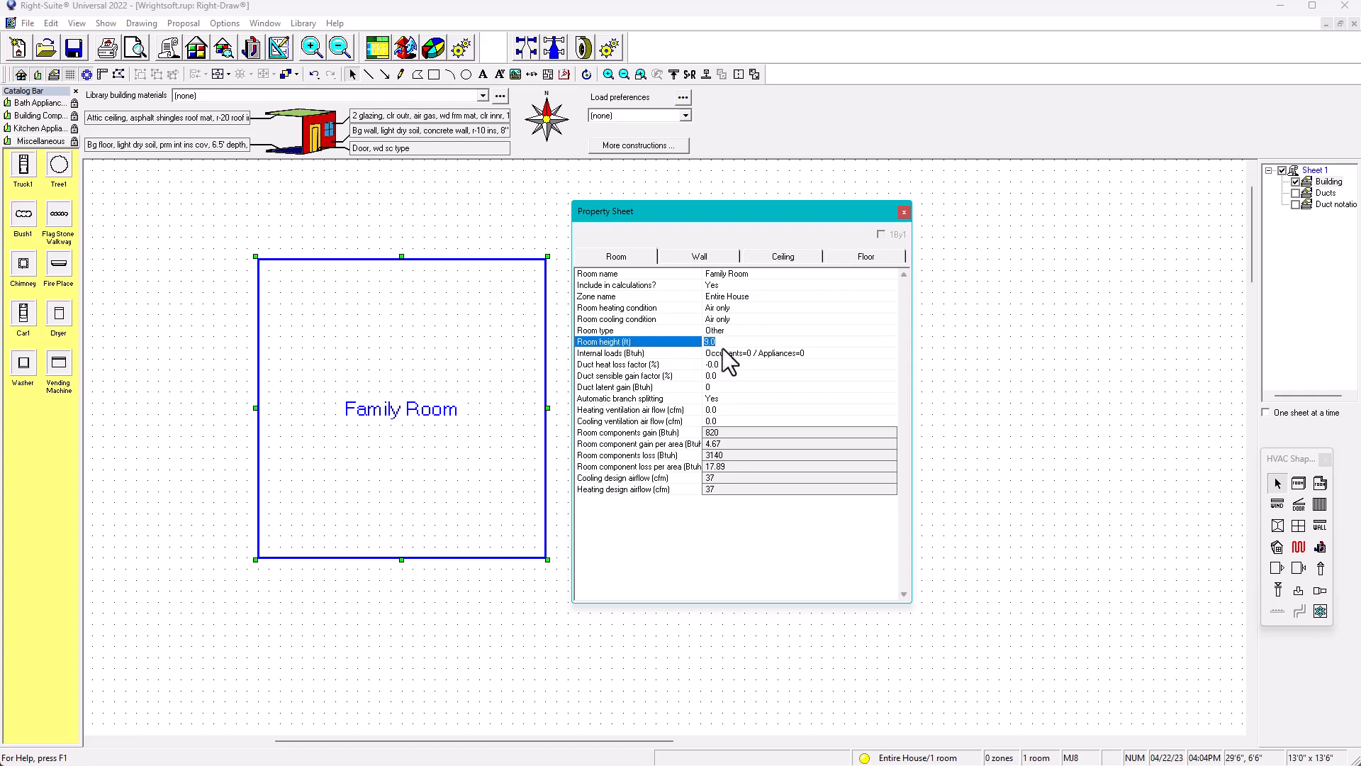
key(BackSpace)
text(8)
click(759, 329)
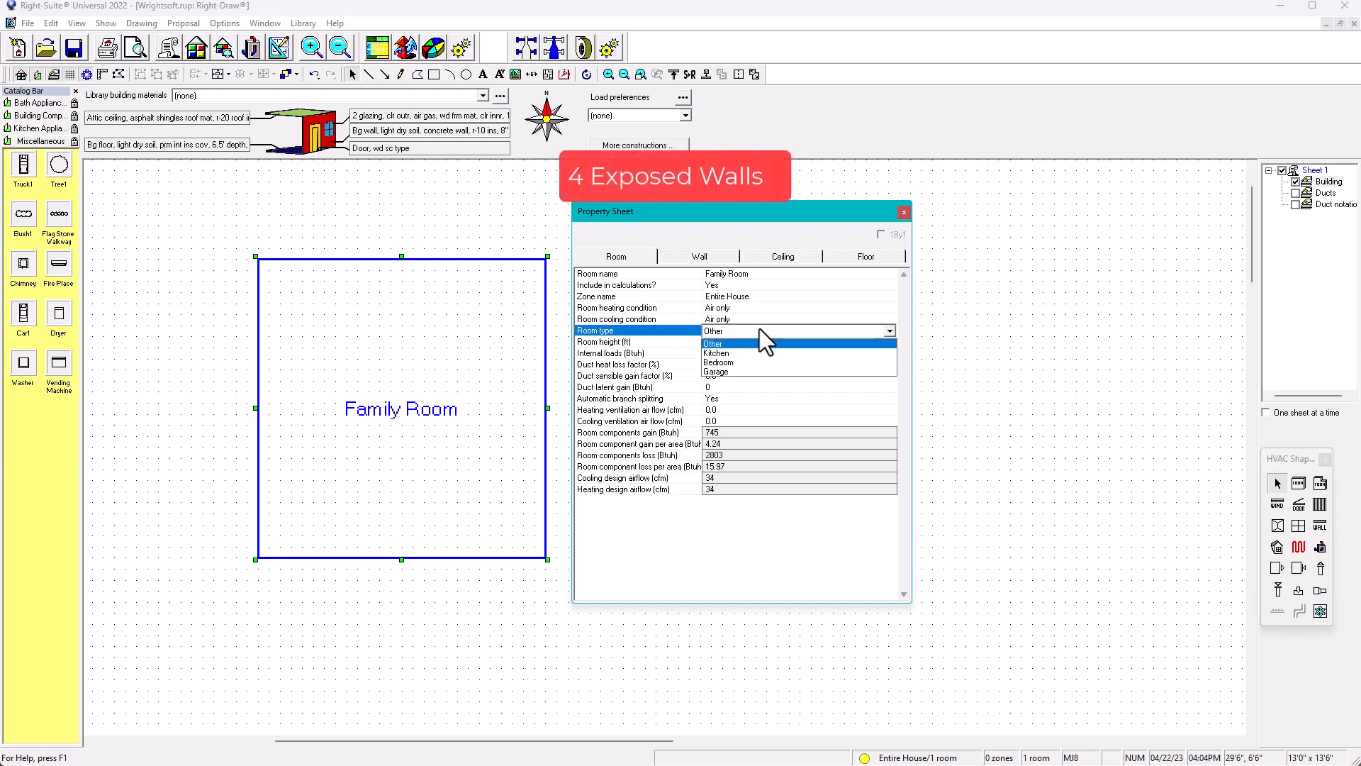
click(760, 327)
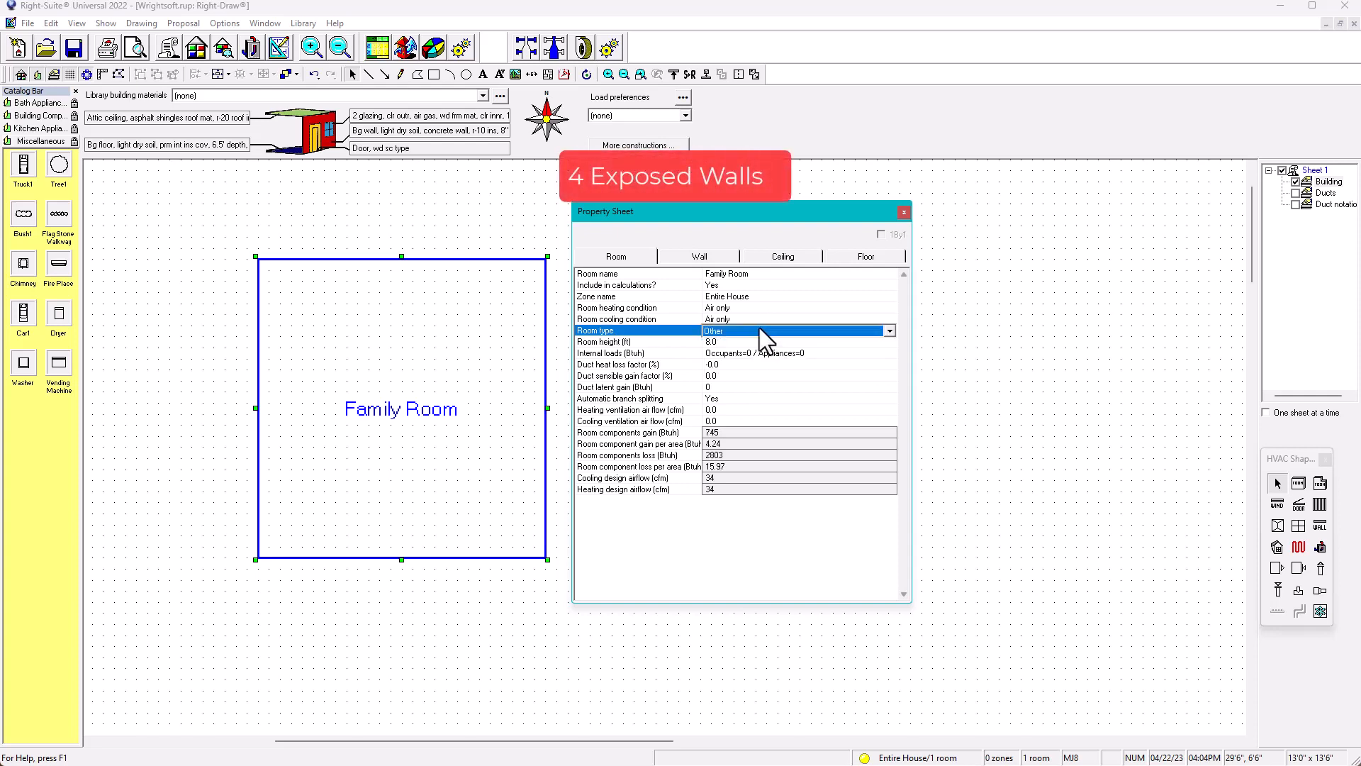
- Set the Family Room's height to 9 ft and apply it to update the room loads
click(731, 343)
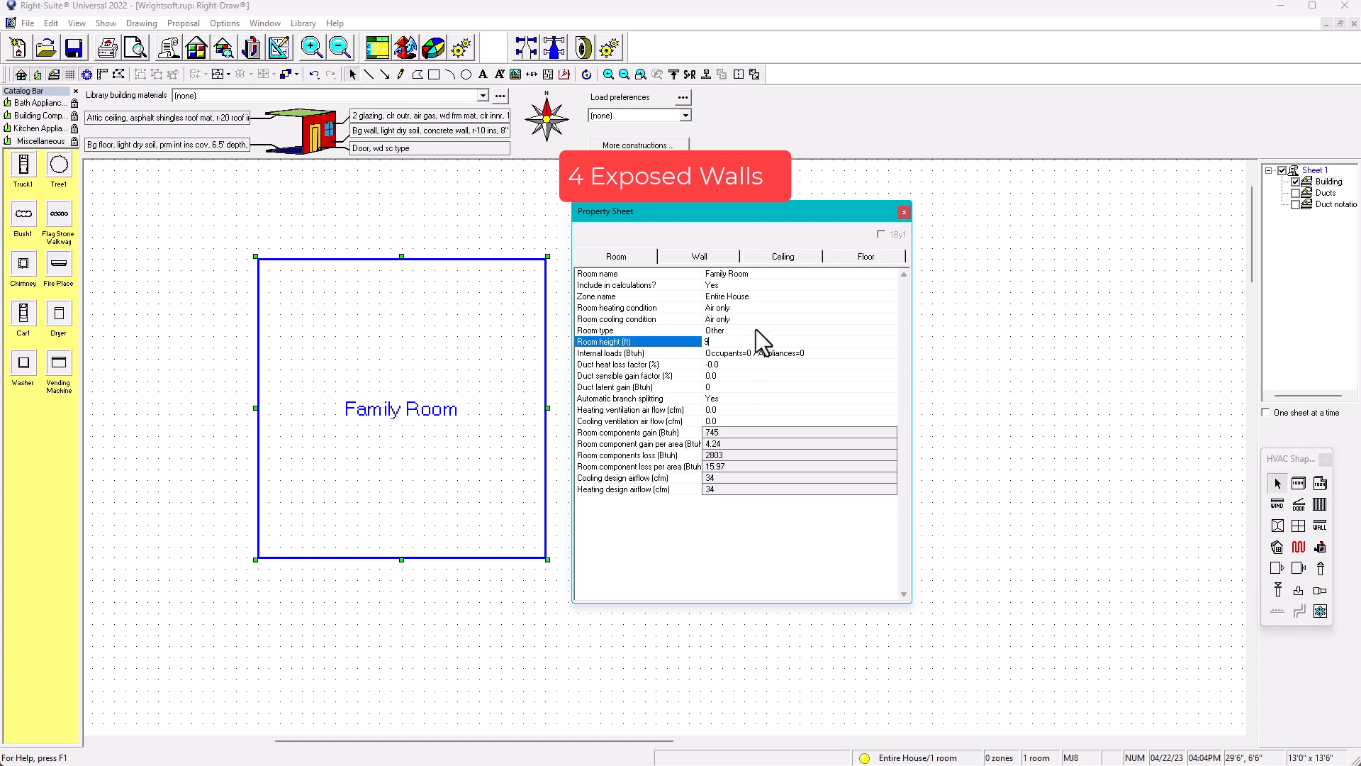
click(756, 329)
click(756, 329)
click(756, 329)
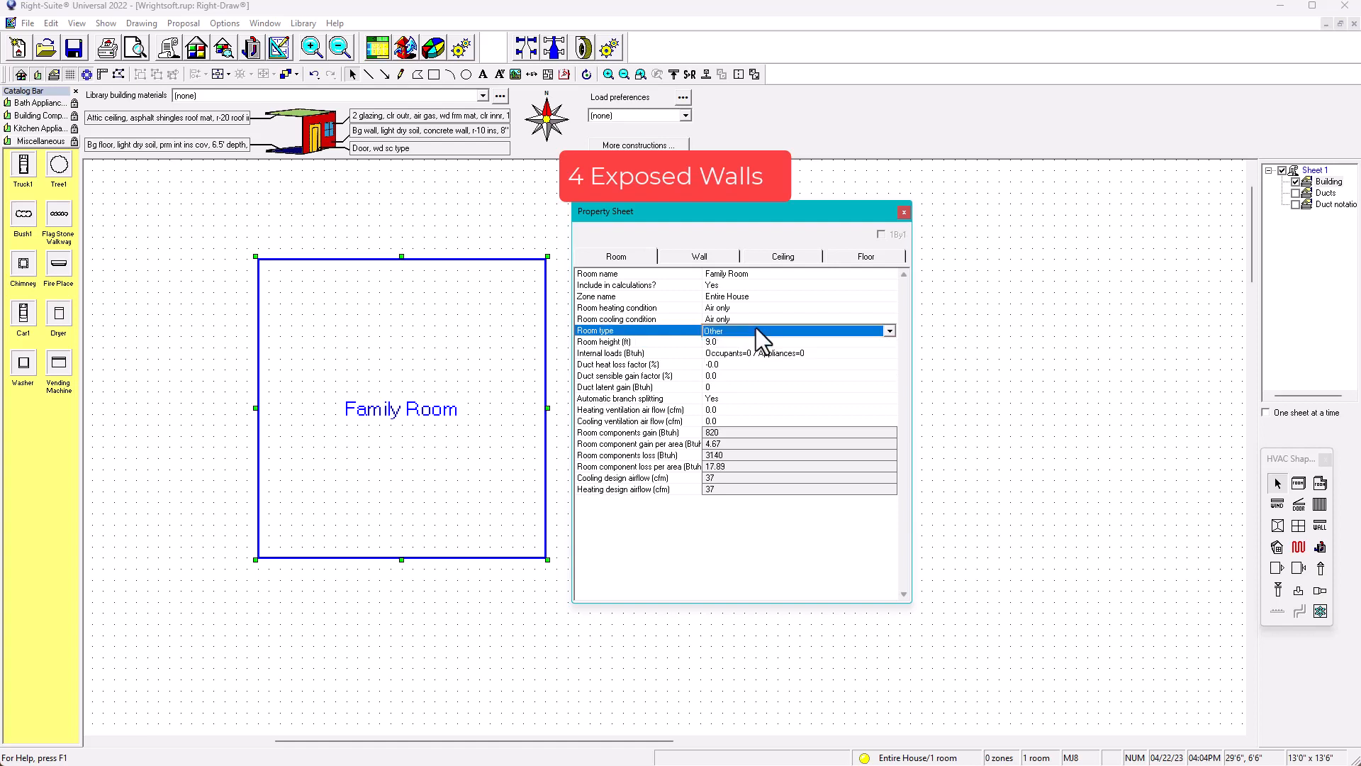
- Set the Family Room's height to 10 ft and apply it to compare the room loads
click(722, 344)
text(10)
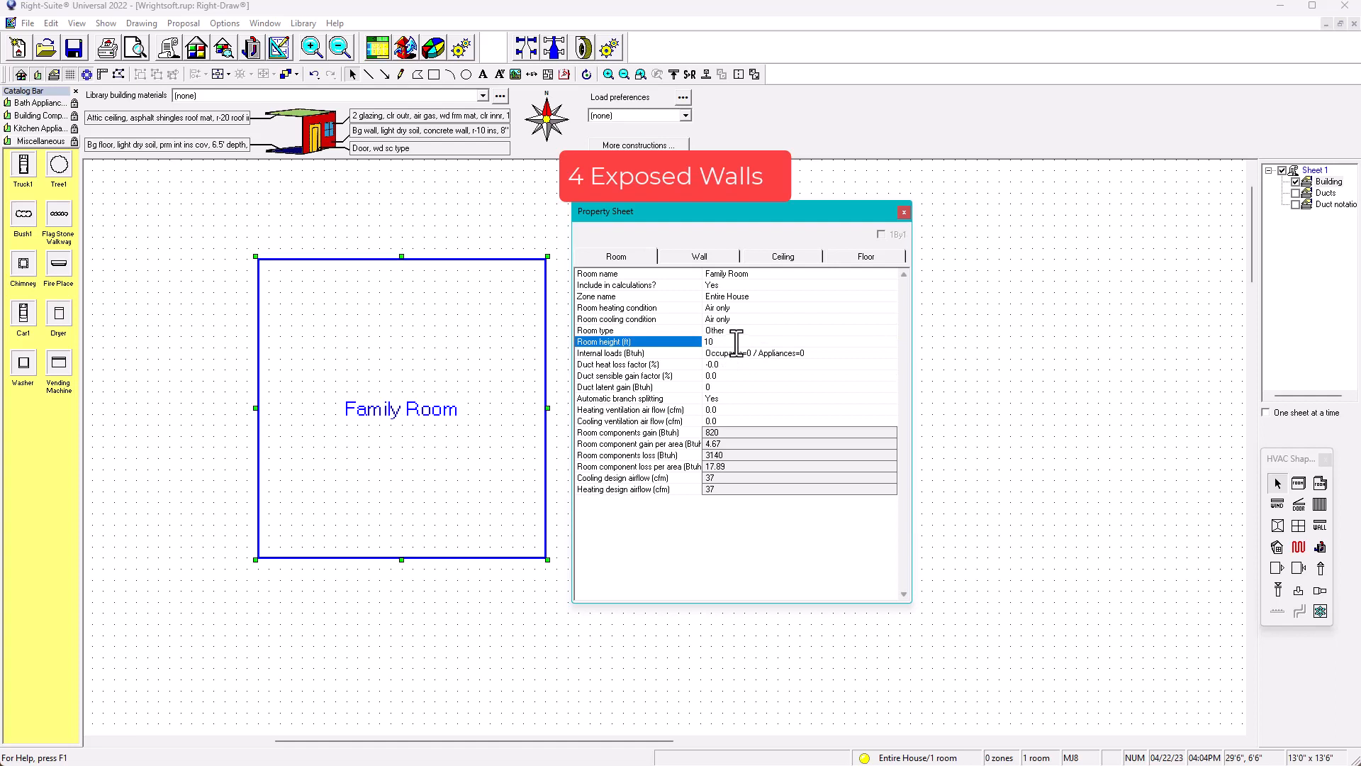
click(744, 333)
click(744, 333)
click(749, 327)
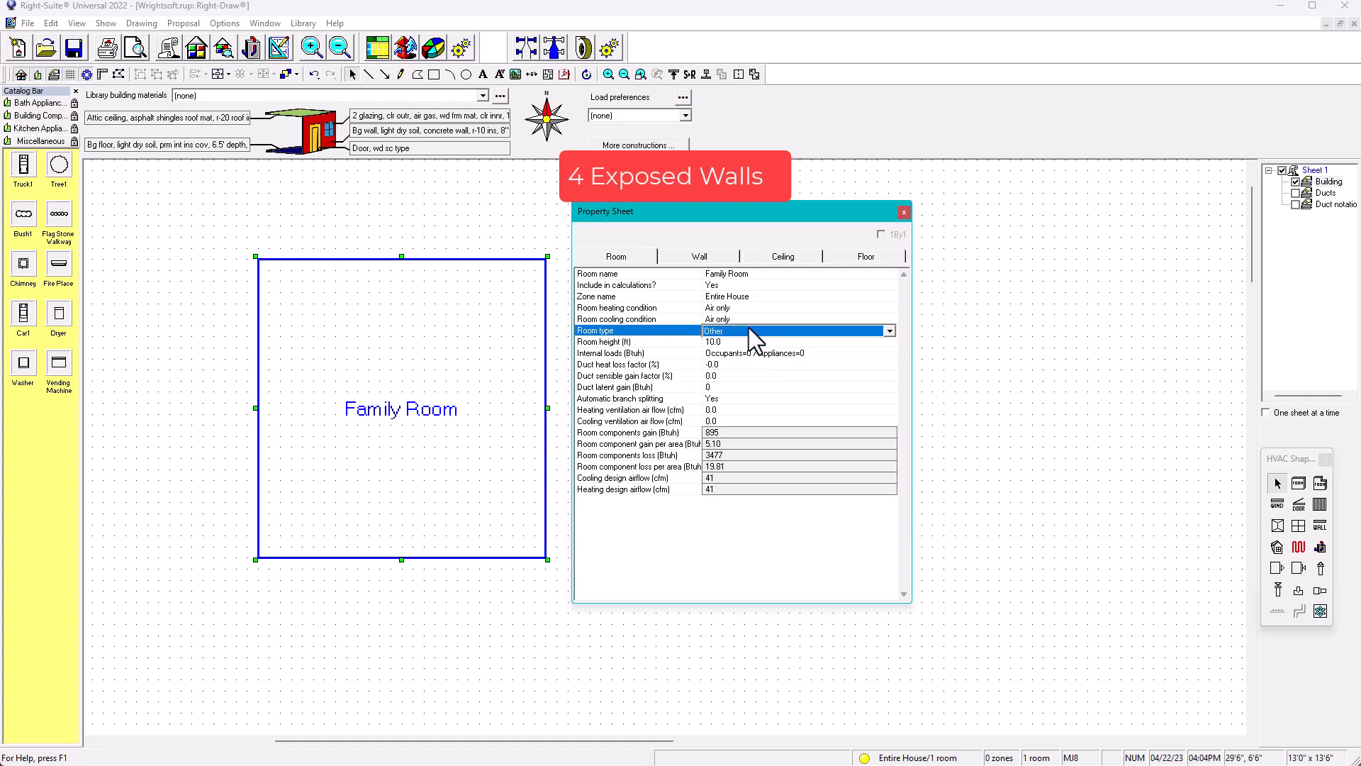
- Return the Family Room's height to 9 ft and apply the change
click(739, 341)
text(9)
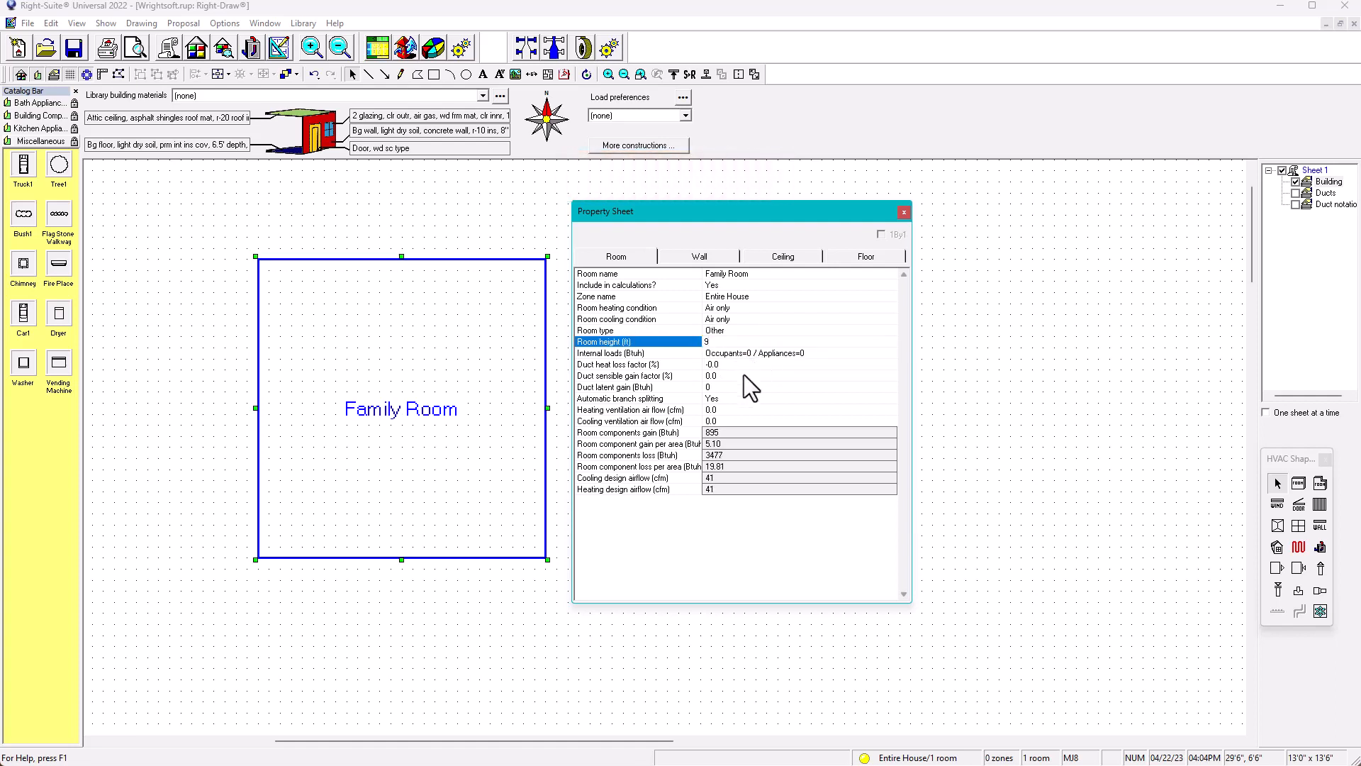
click(734, 335)
click(735, 335)
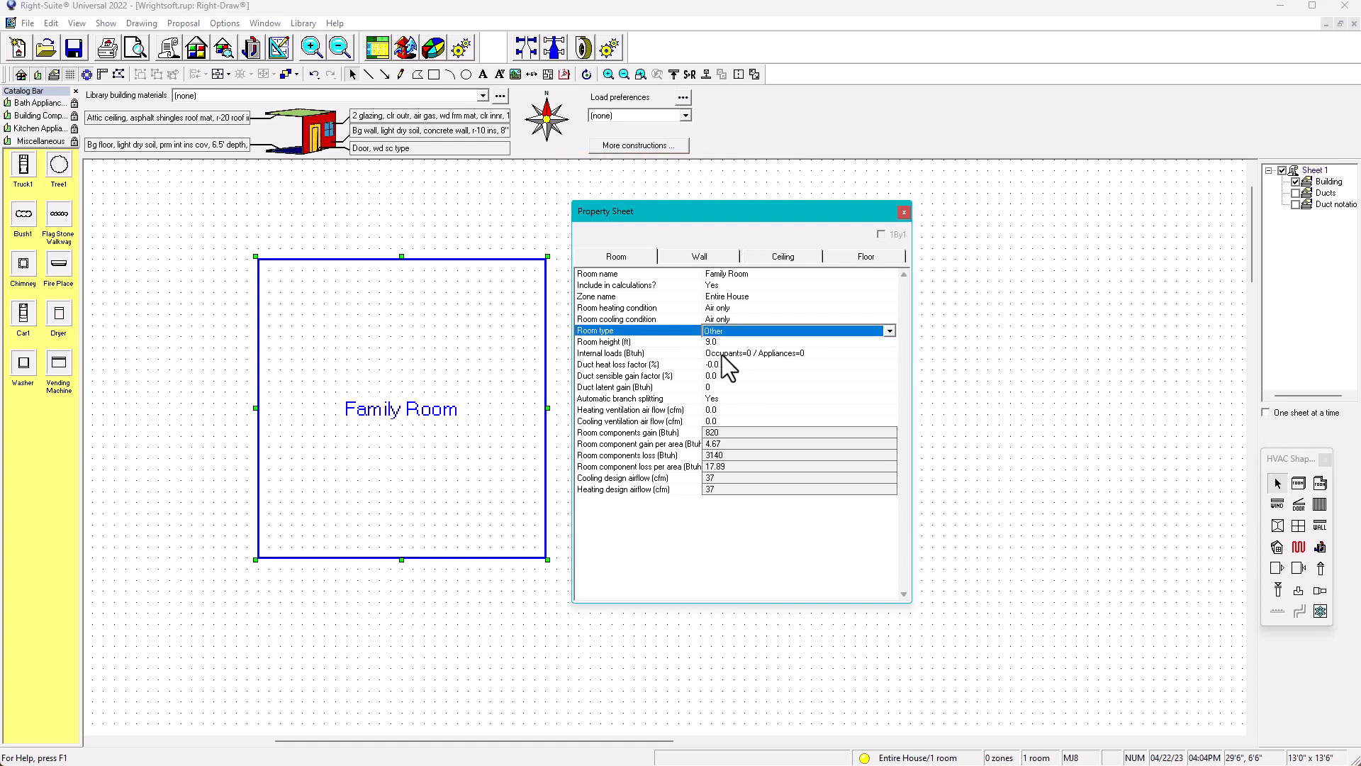
- Rename the Family Room as Kitchen
click(607, 353)
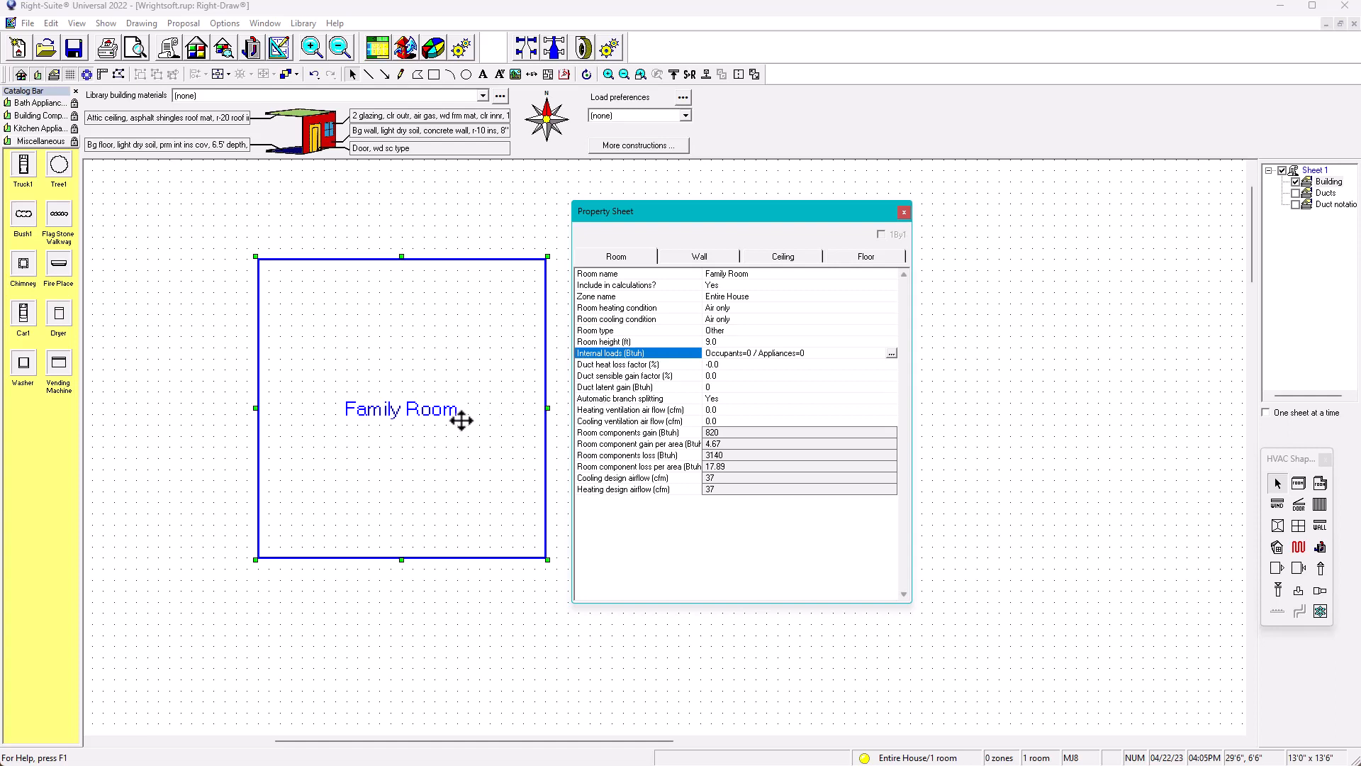
click(752, 273)
text(K)
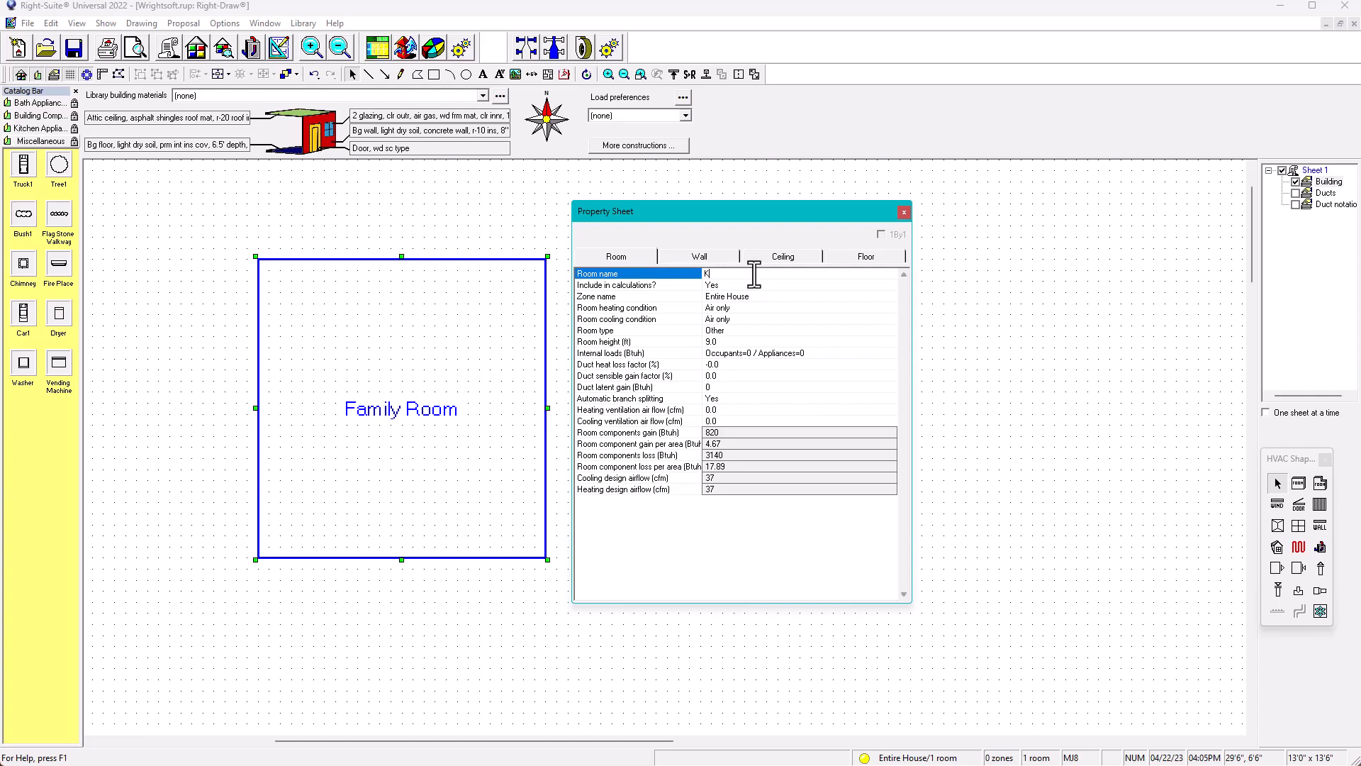
text(itchen)
key(Return)
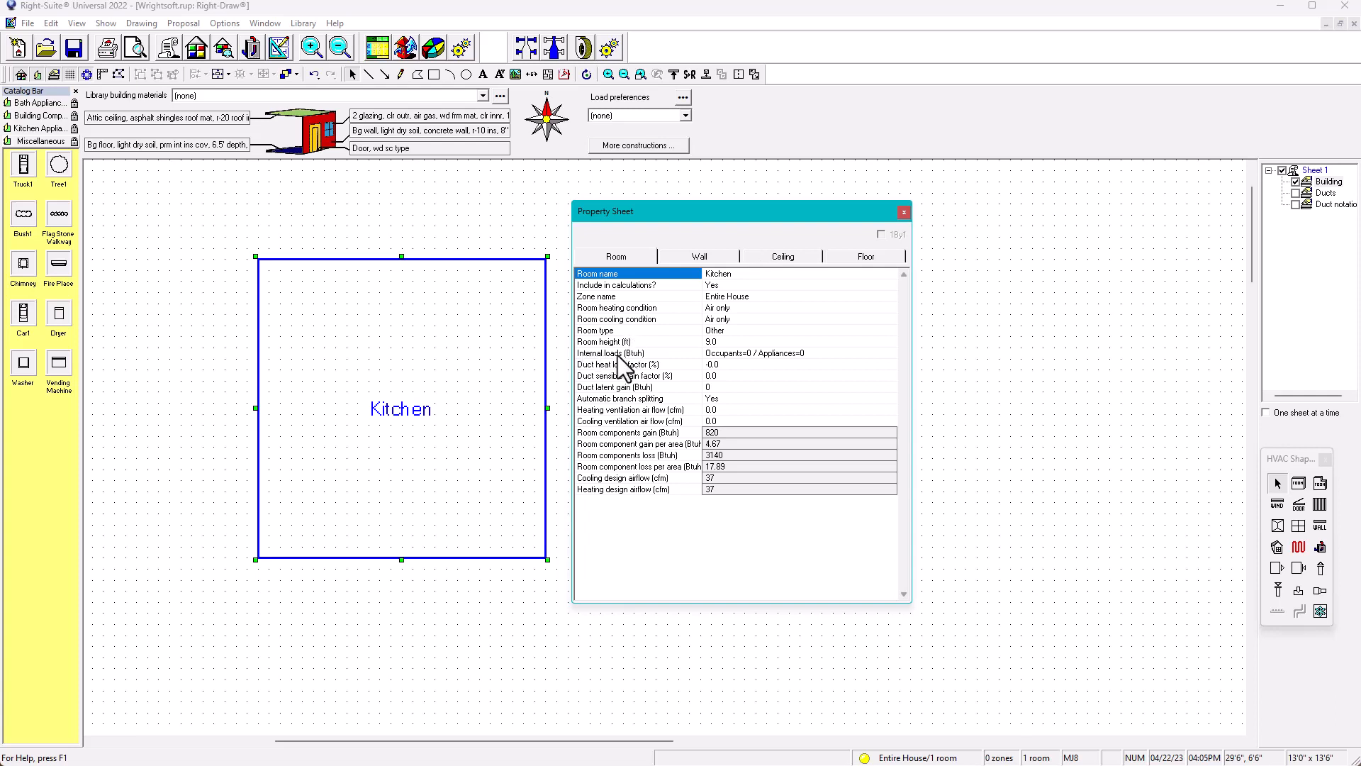
- Enter 2000 Btuh as the other sensible load in the Kitchen's internal loads and apply it
double_click(756, 355)
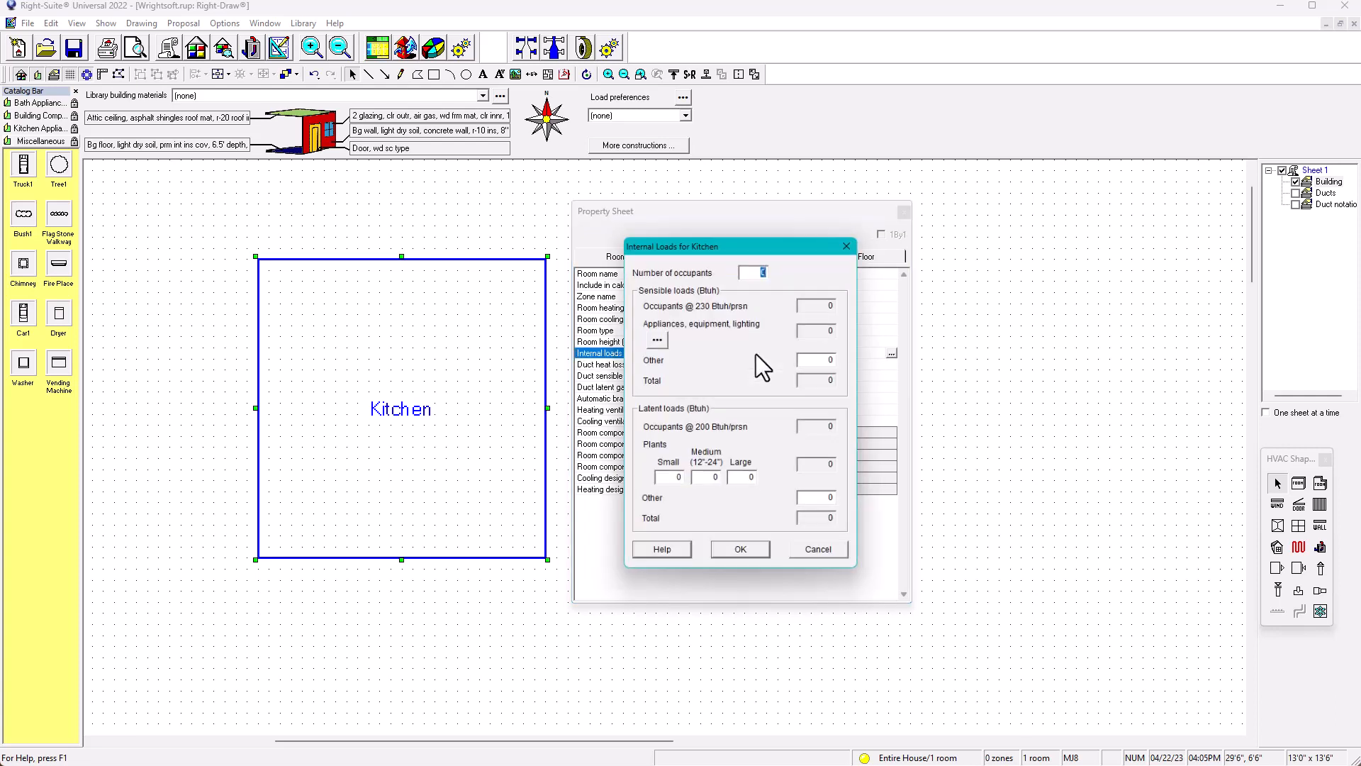
drag(736, 241, 717, 224)
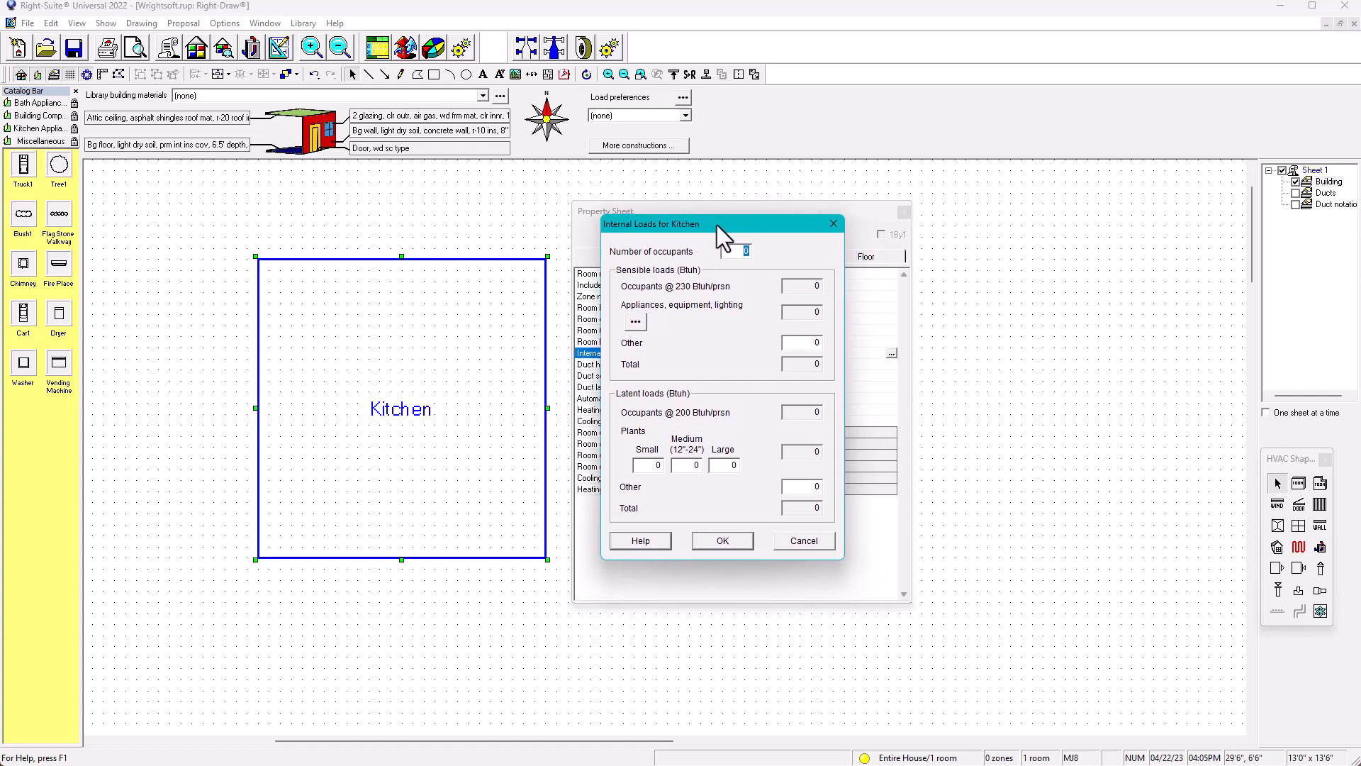
click(808, 343)
drag(807, 344, 836, 345)
drag(800, 342, 848, 355)
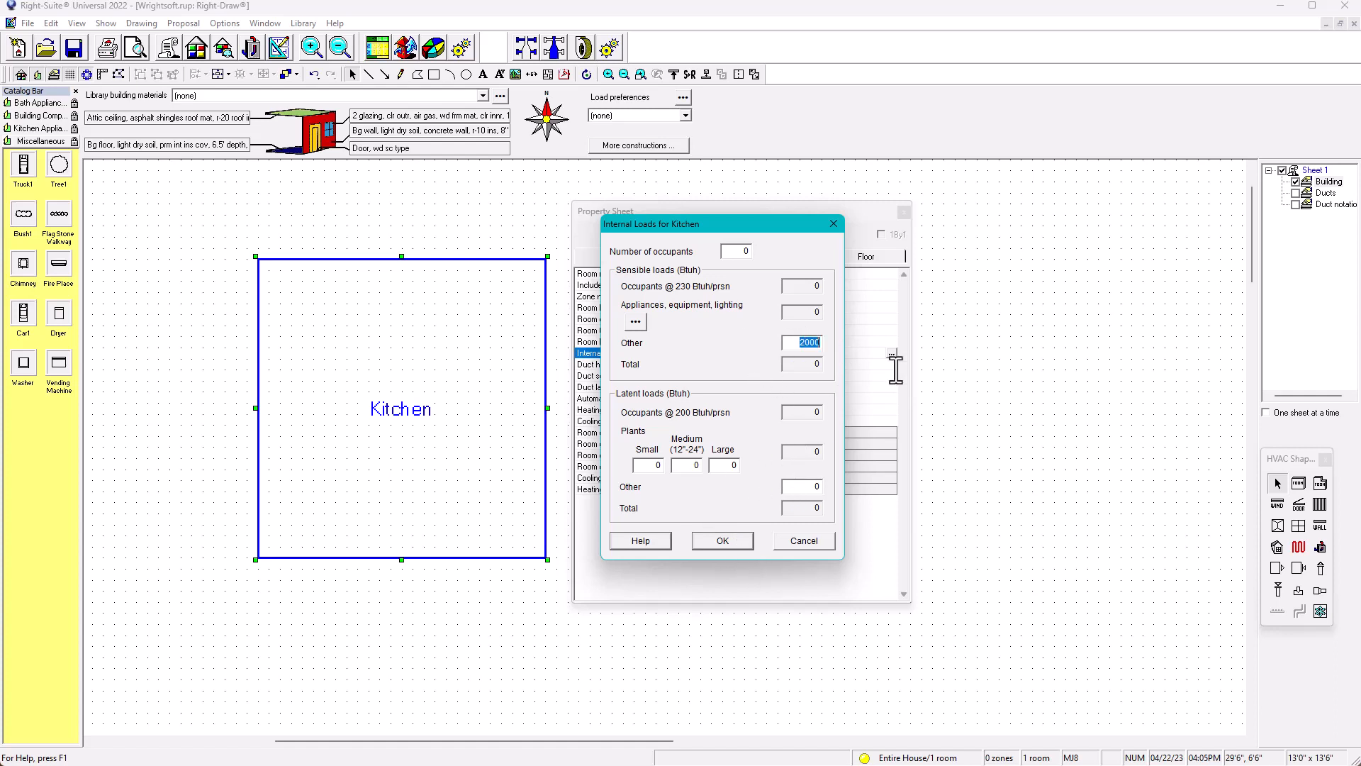
click(722, 544)
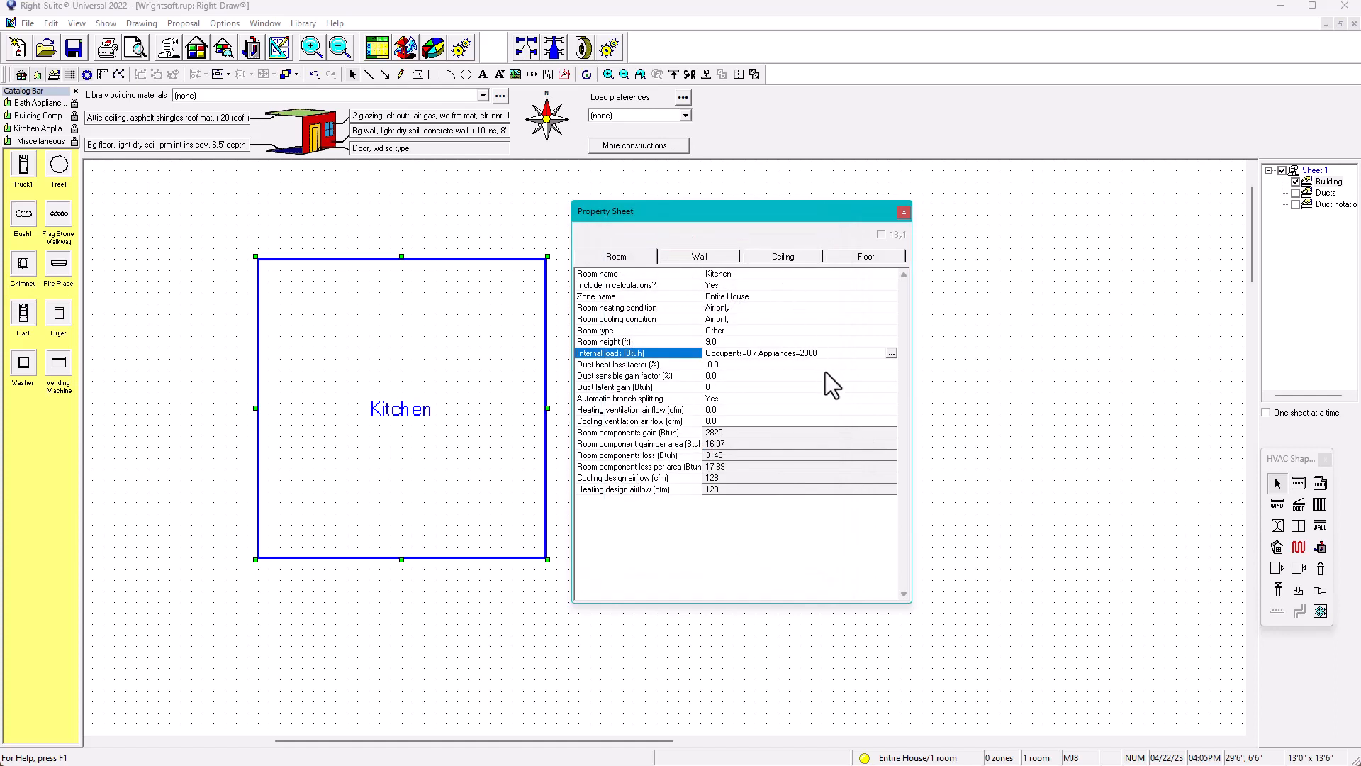
- Set the other sensible load in the Kitchen's internal loads to 0
double_click(793, 353)
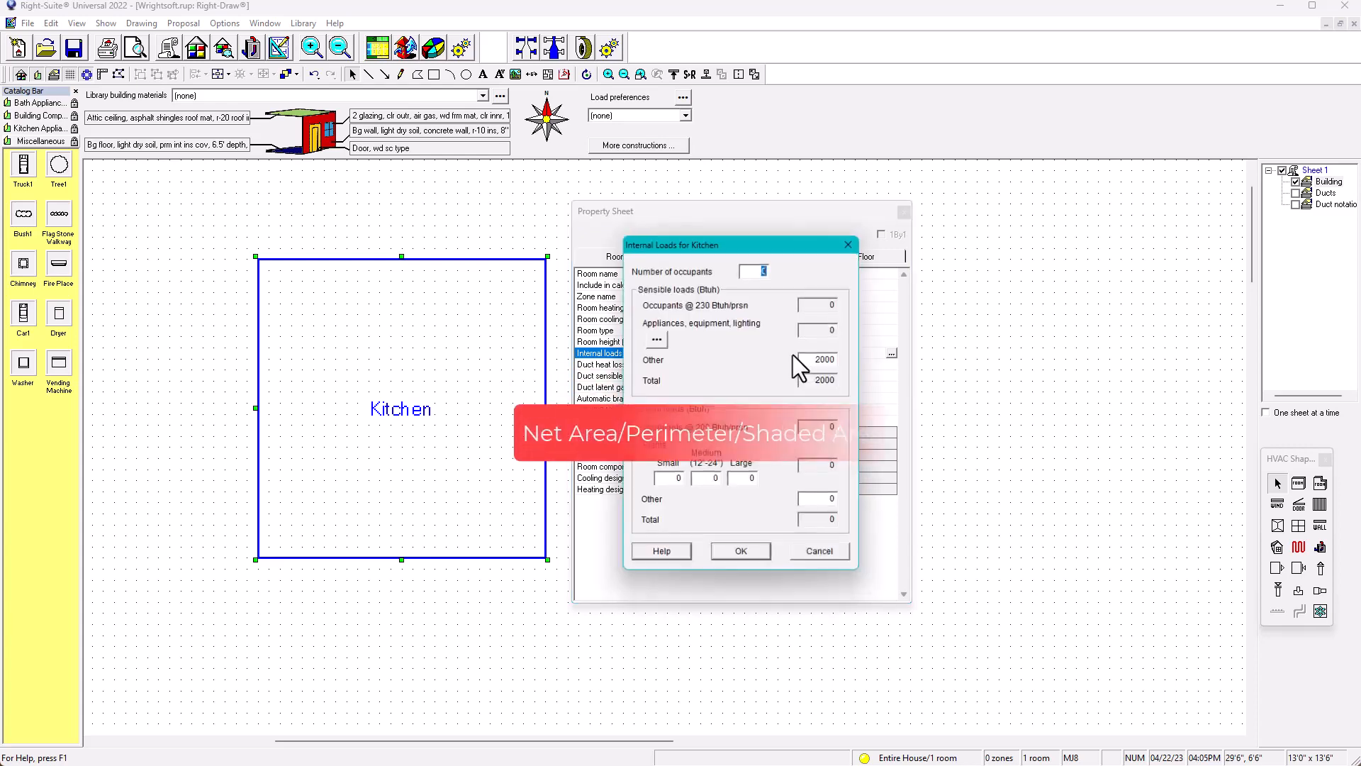
double_click(813, 357)
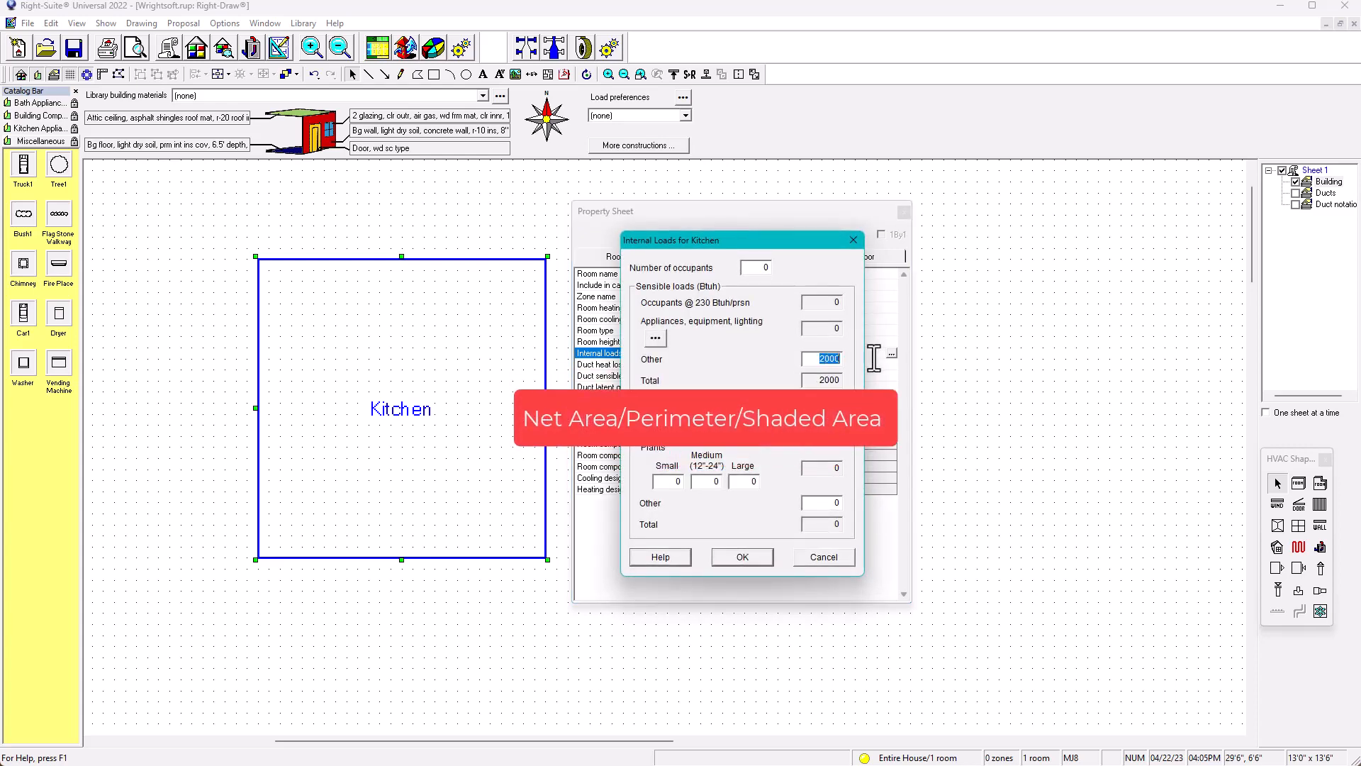
text(0)
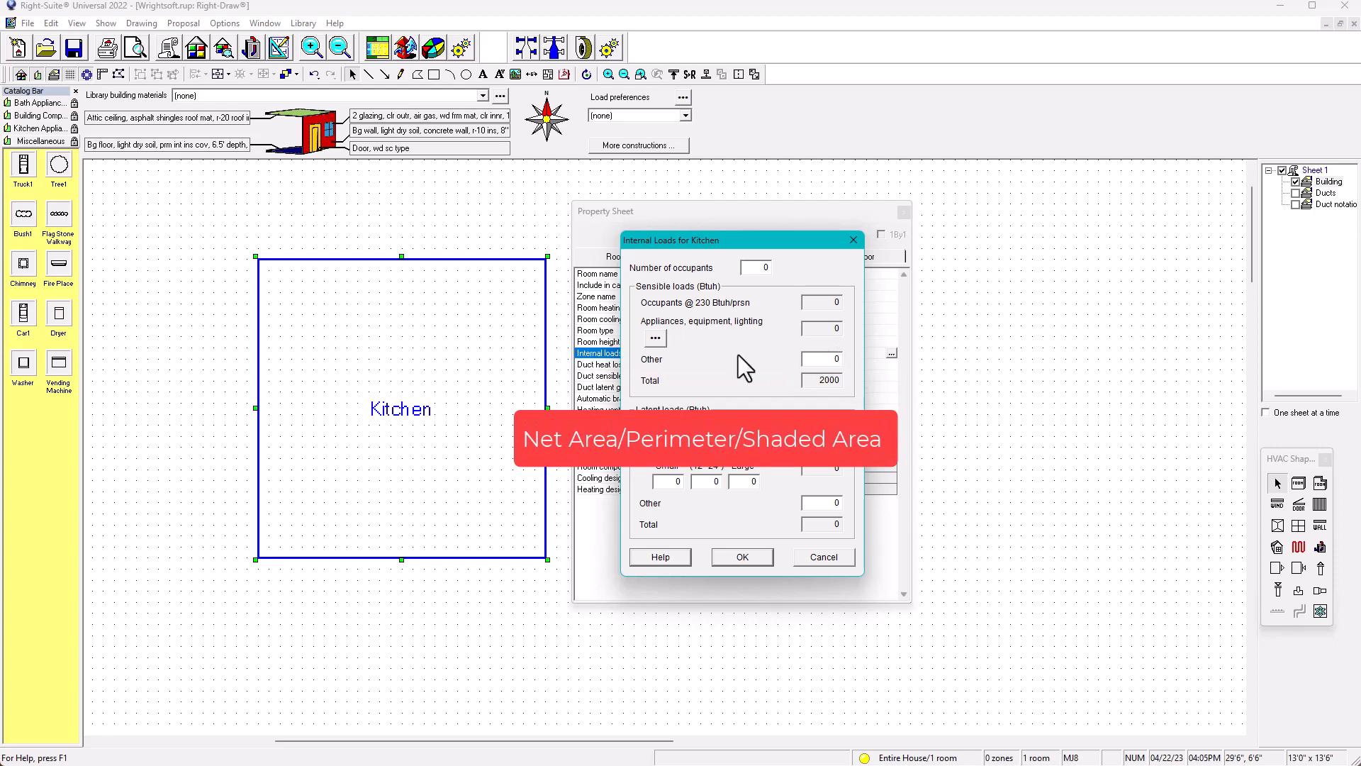
- Review the appliance load scenarios offered for the Living room, Utility/laundry, Block and Other room types
click(655, 338)
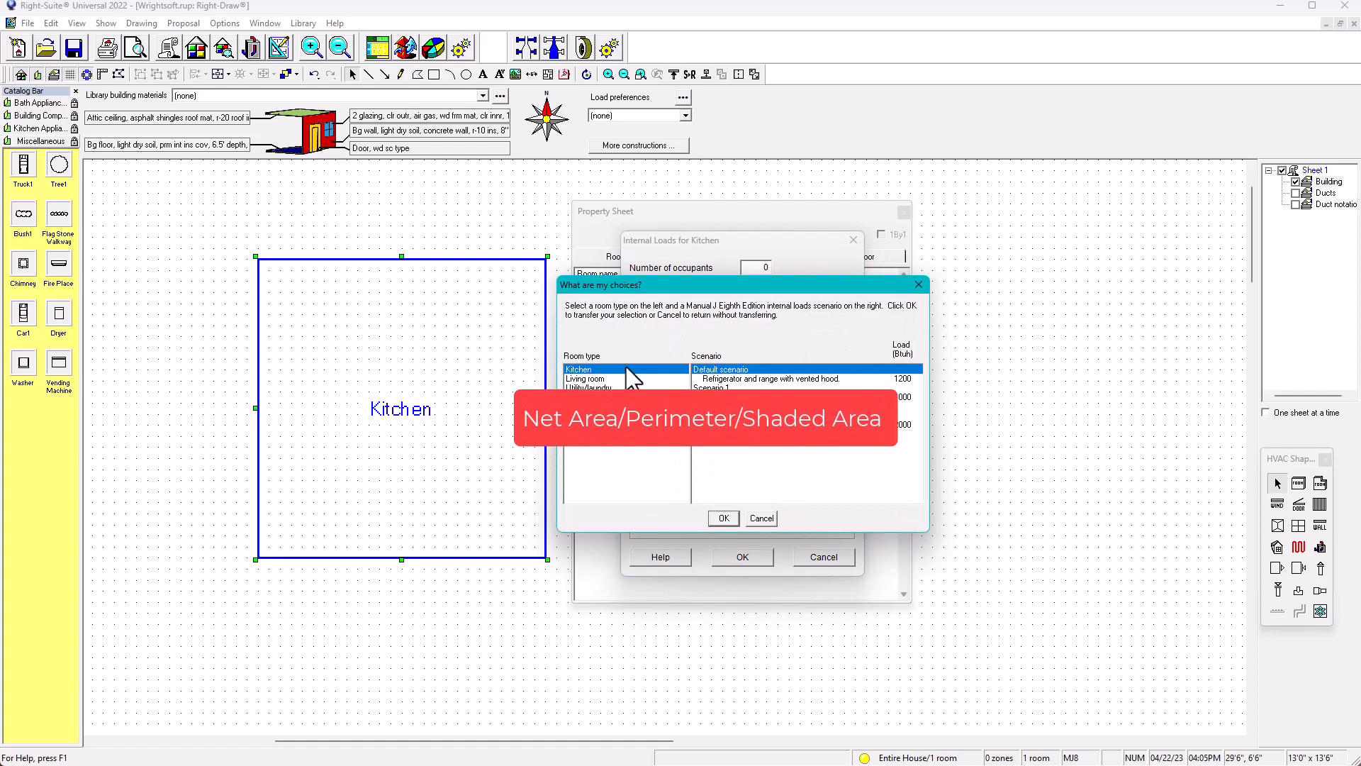
click(583, 379)
click(585, 388)
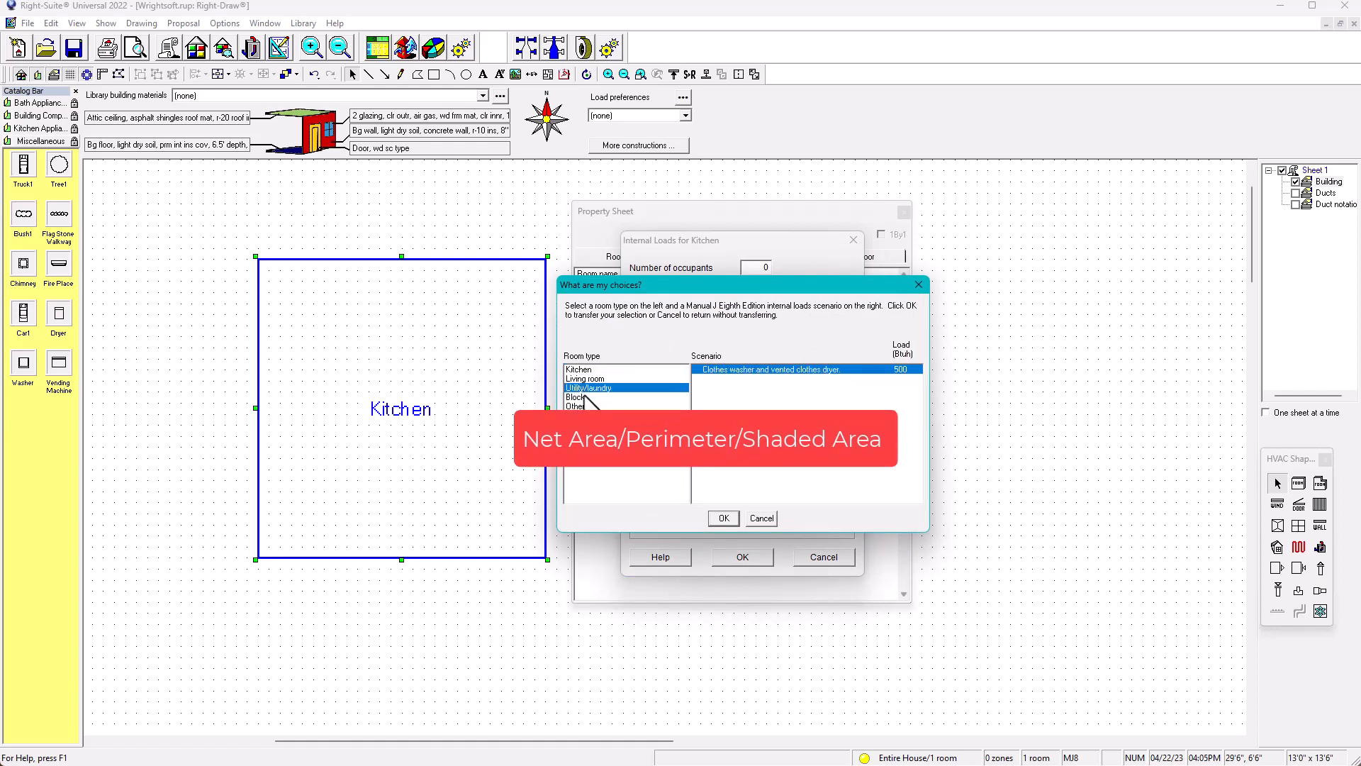
click(586, 397)
click(585, 406)
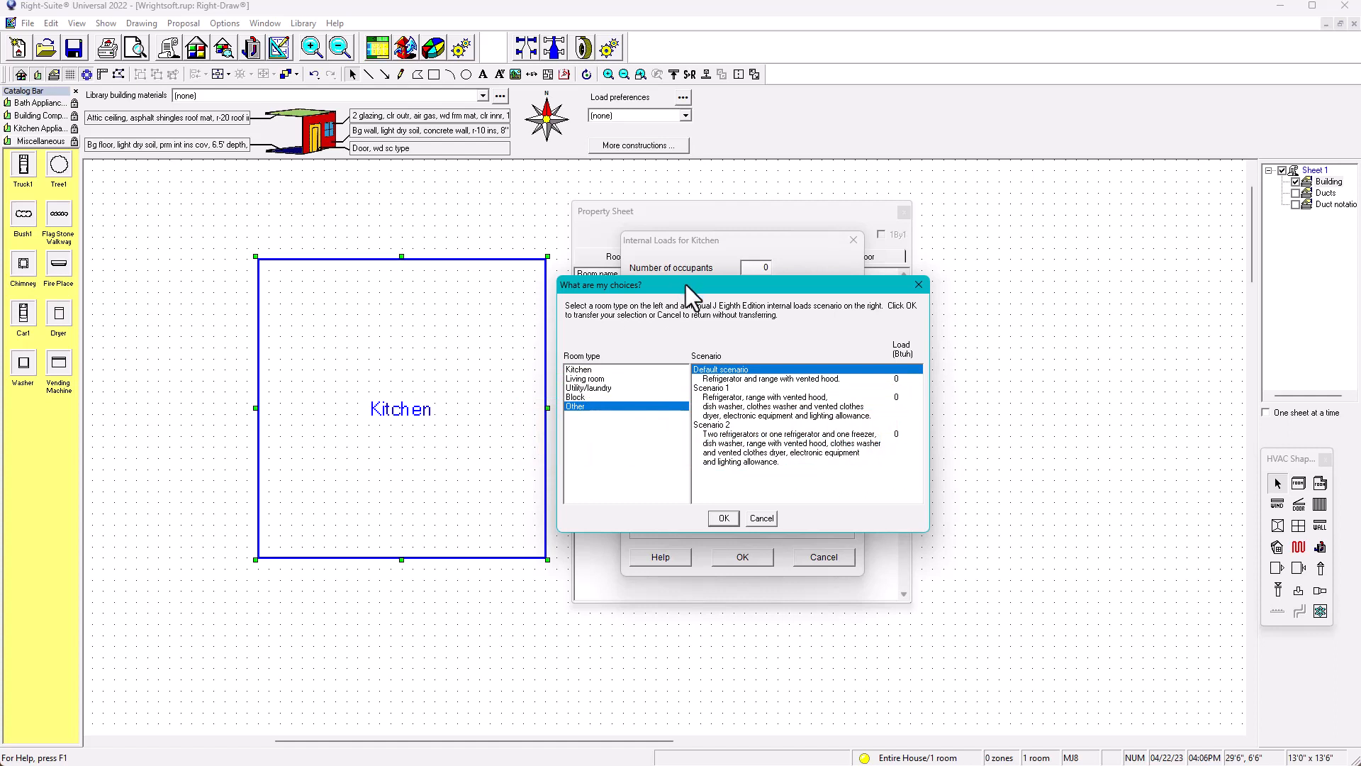
drag(686, 285, 728, 378)
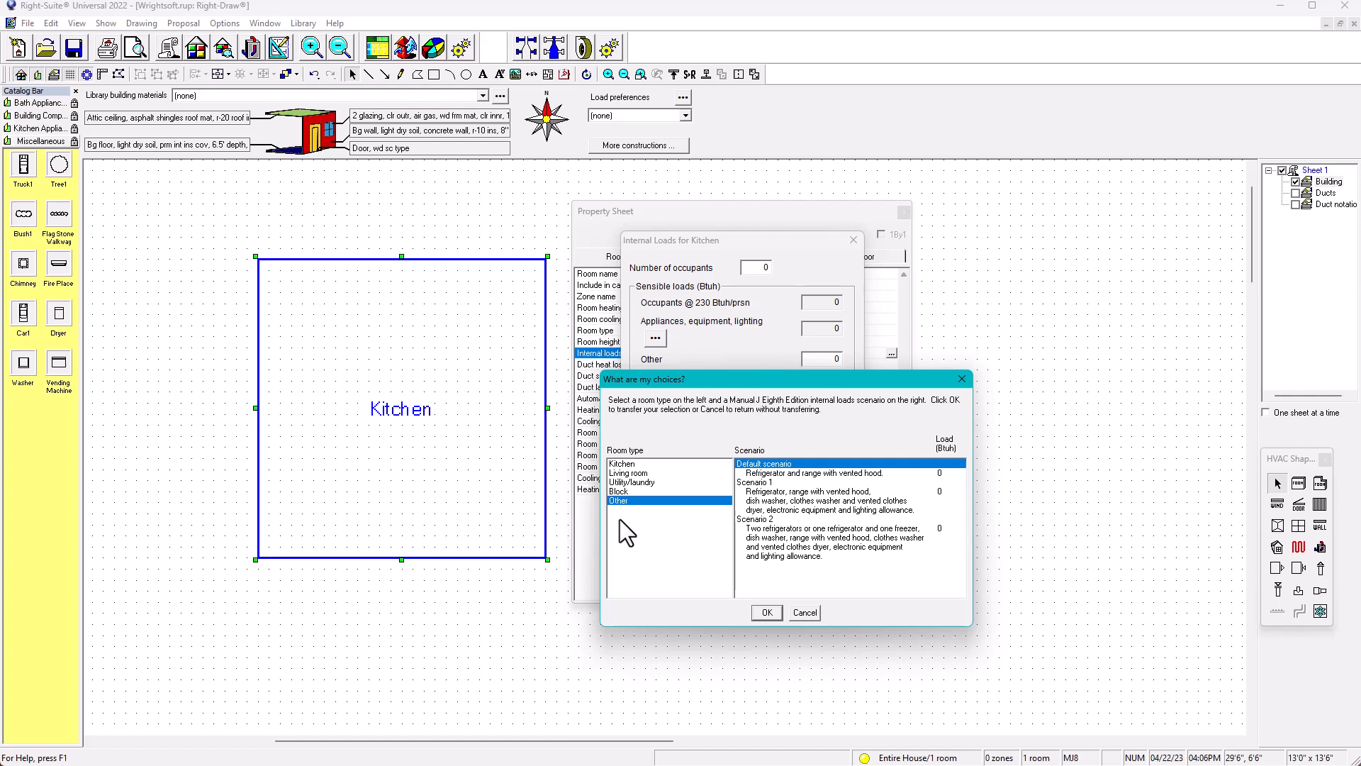
- Compare the appliance scenarios for the Kitchen room type and apply Scenario 2 with the 2000 Btuh load
click(625, 464)
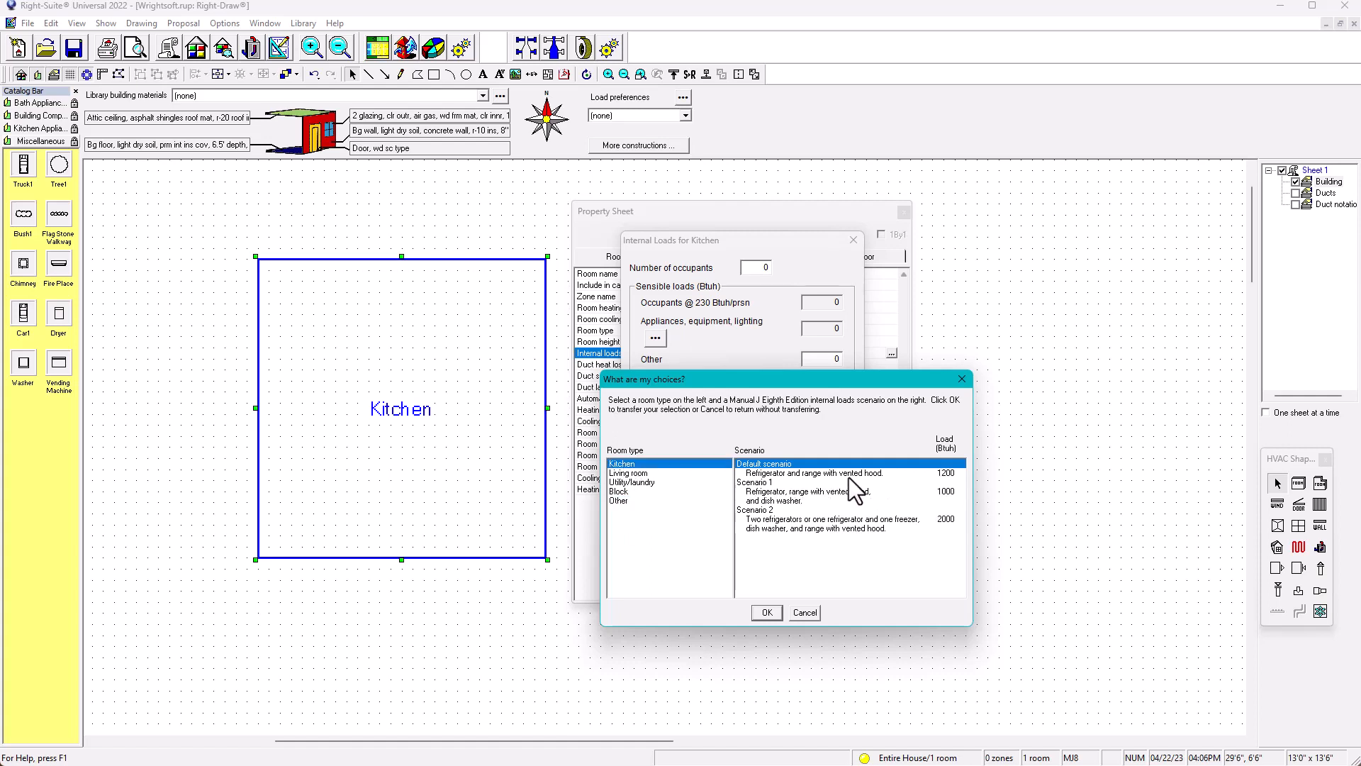
click(832, 474)
click(780, 500)
click(777, 516)
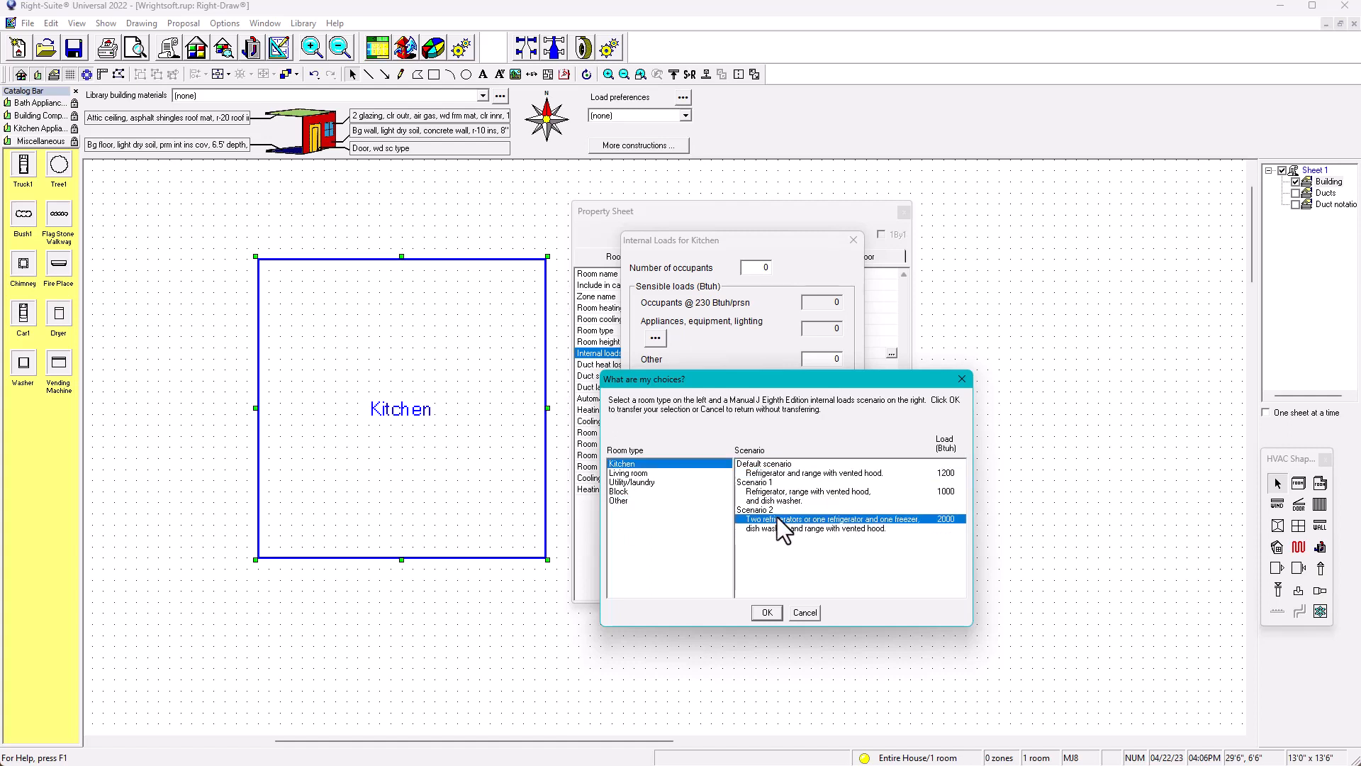
click(845, 495)
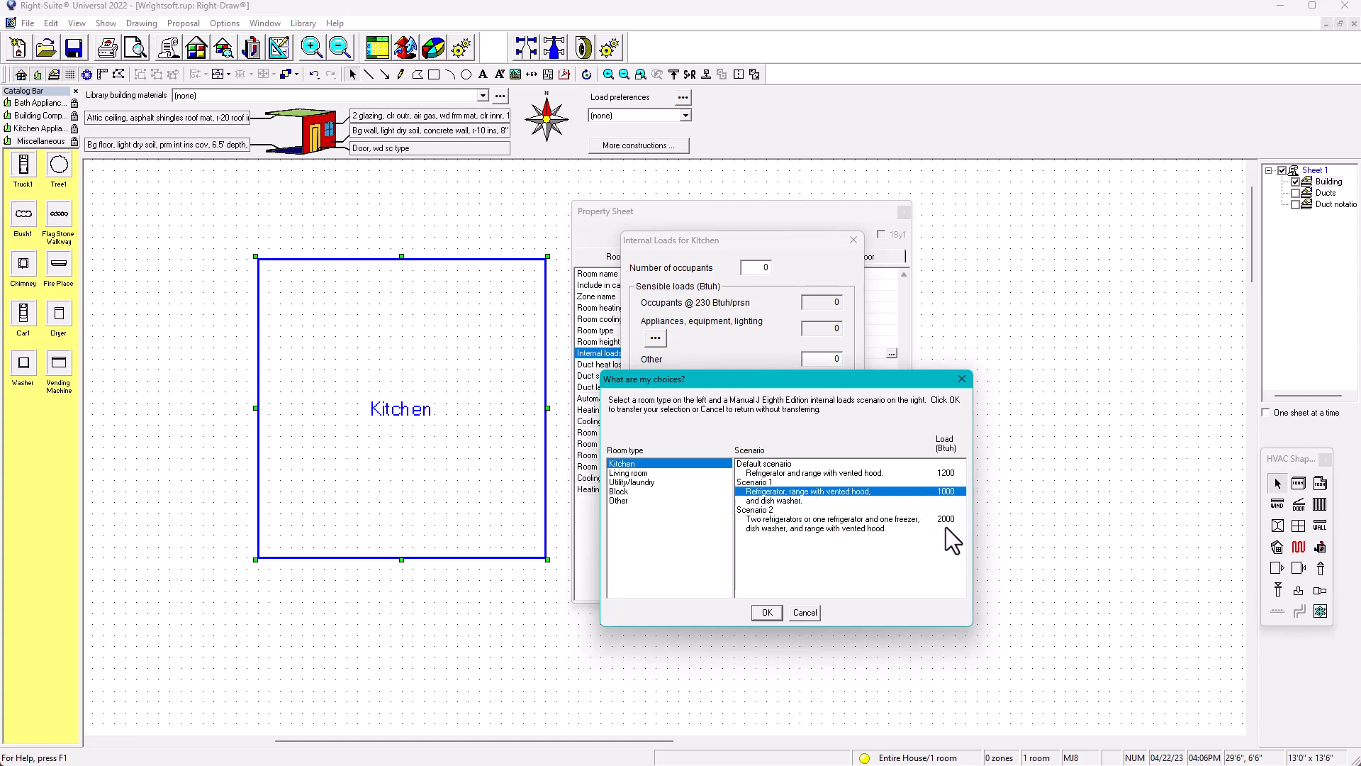
click(797, 525)
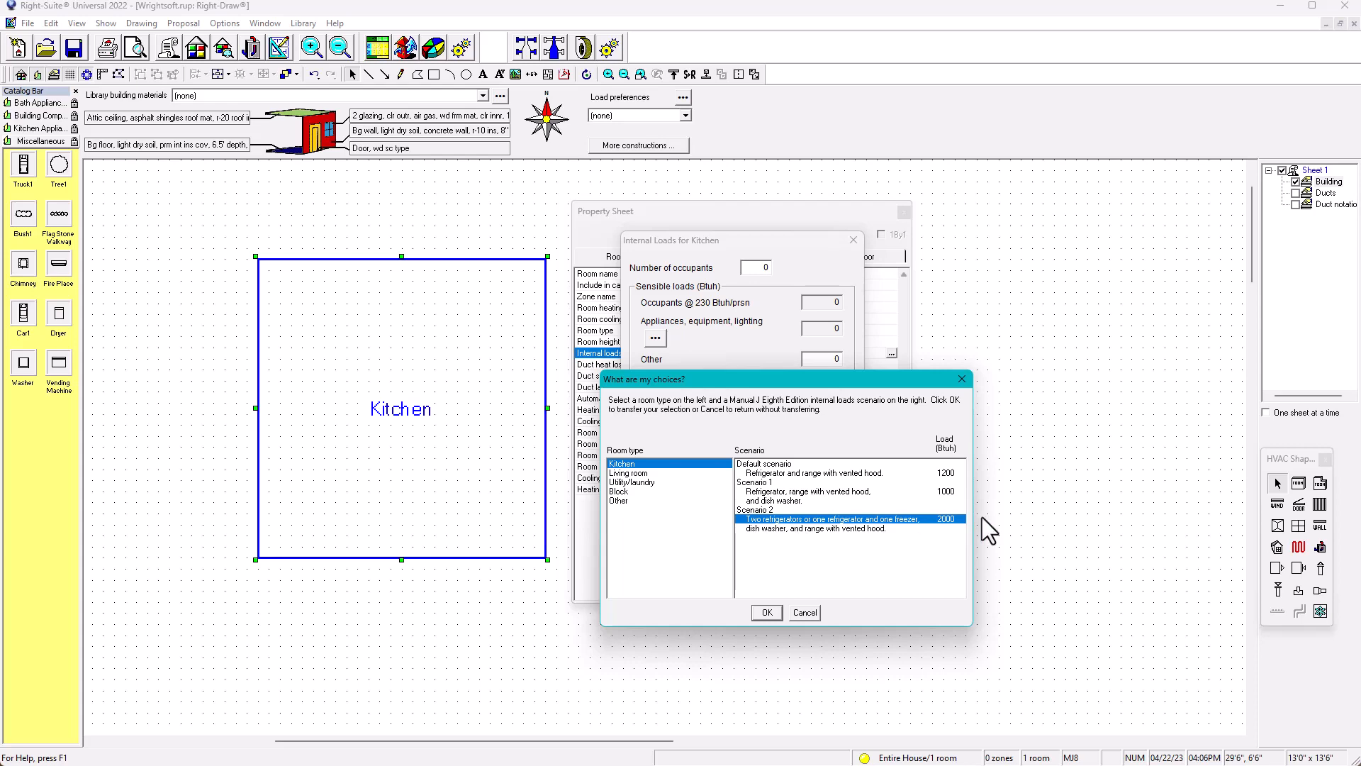
click(767, 614)
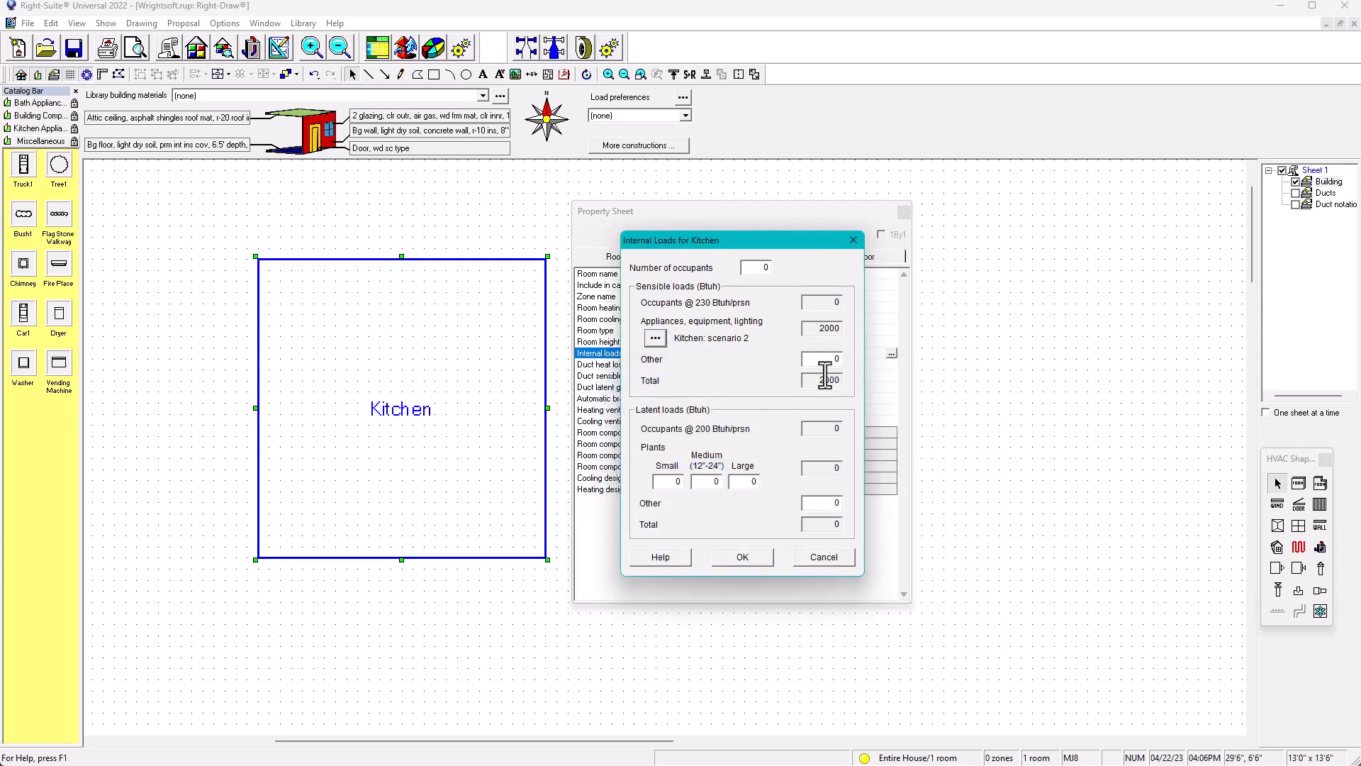
click(753, 556)
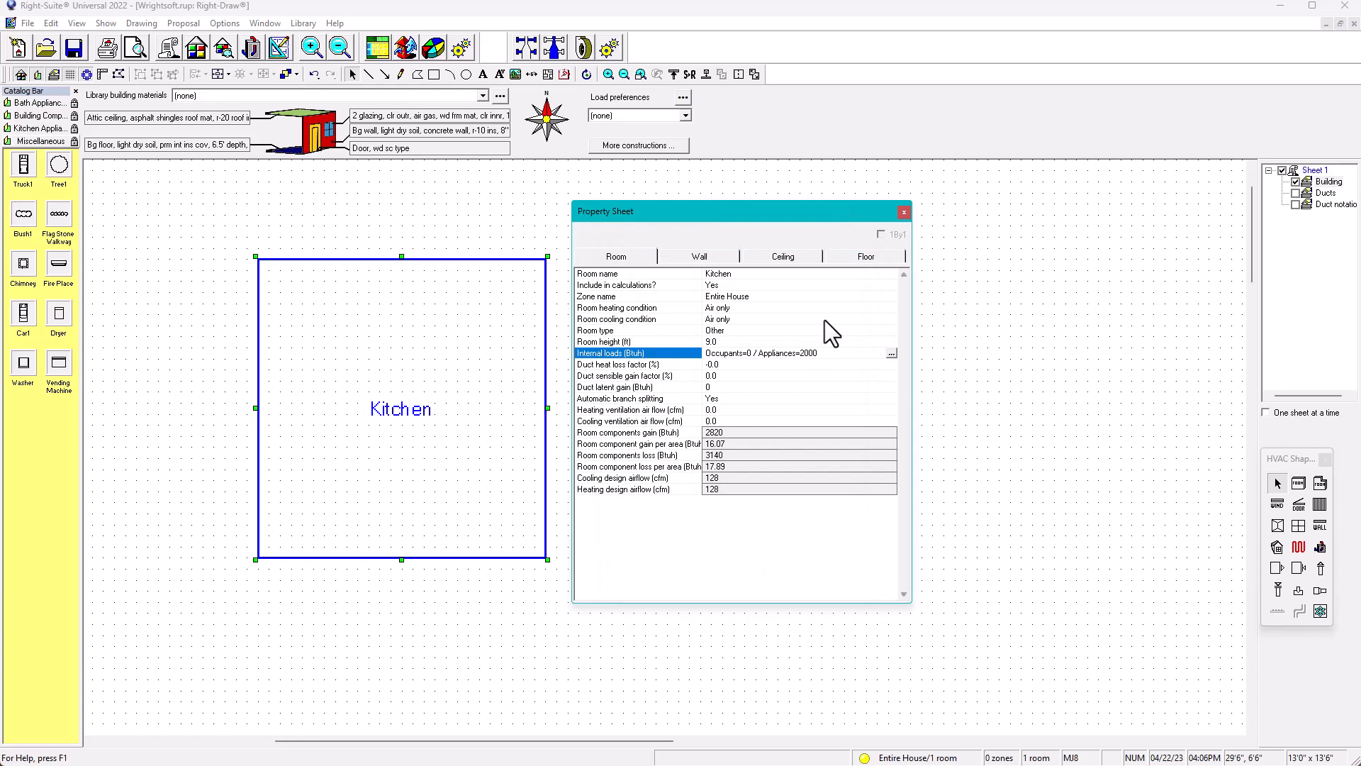
- Change the Kitchen's appliance load to the default scenario of the Other room type and enter 2000 Btuh as the other sensible load
click(891, 354)
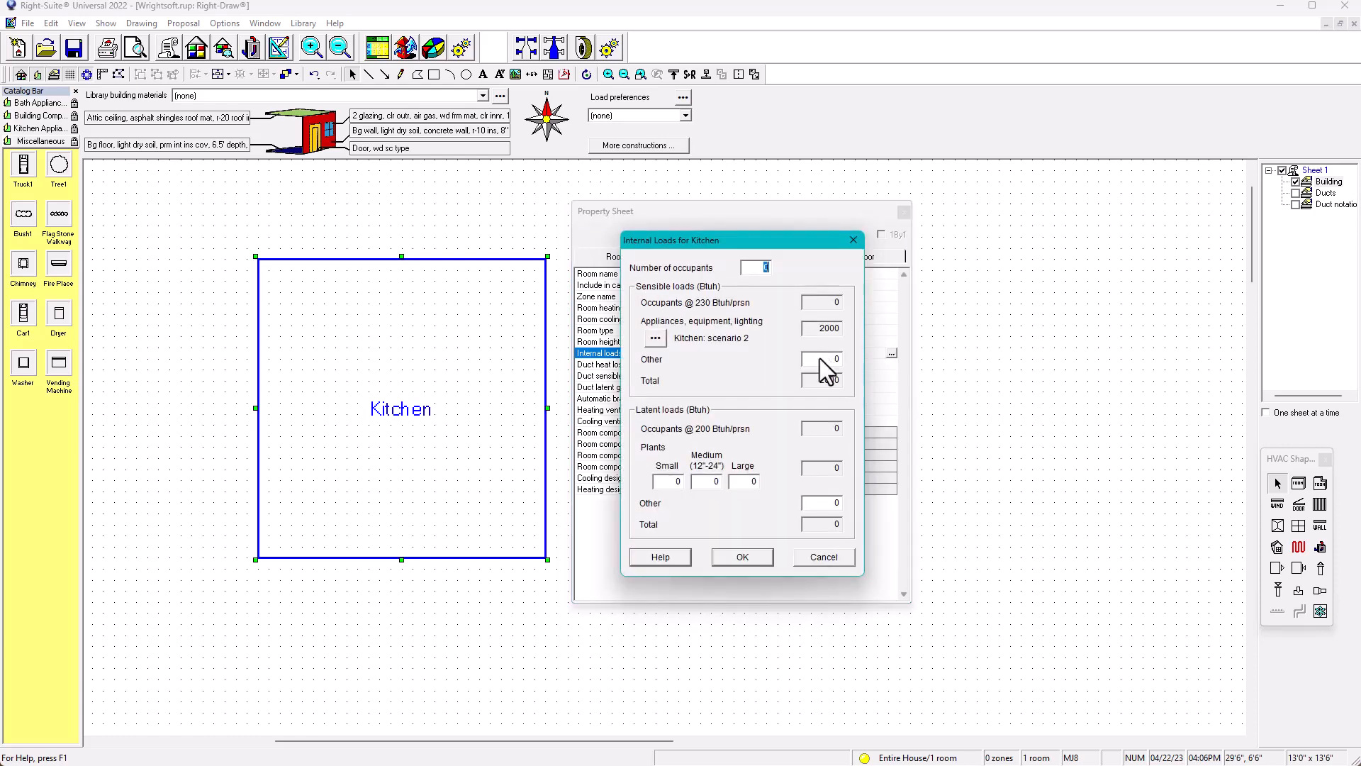
click(655, 337)
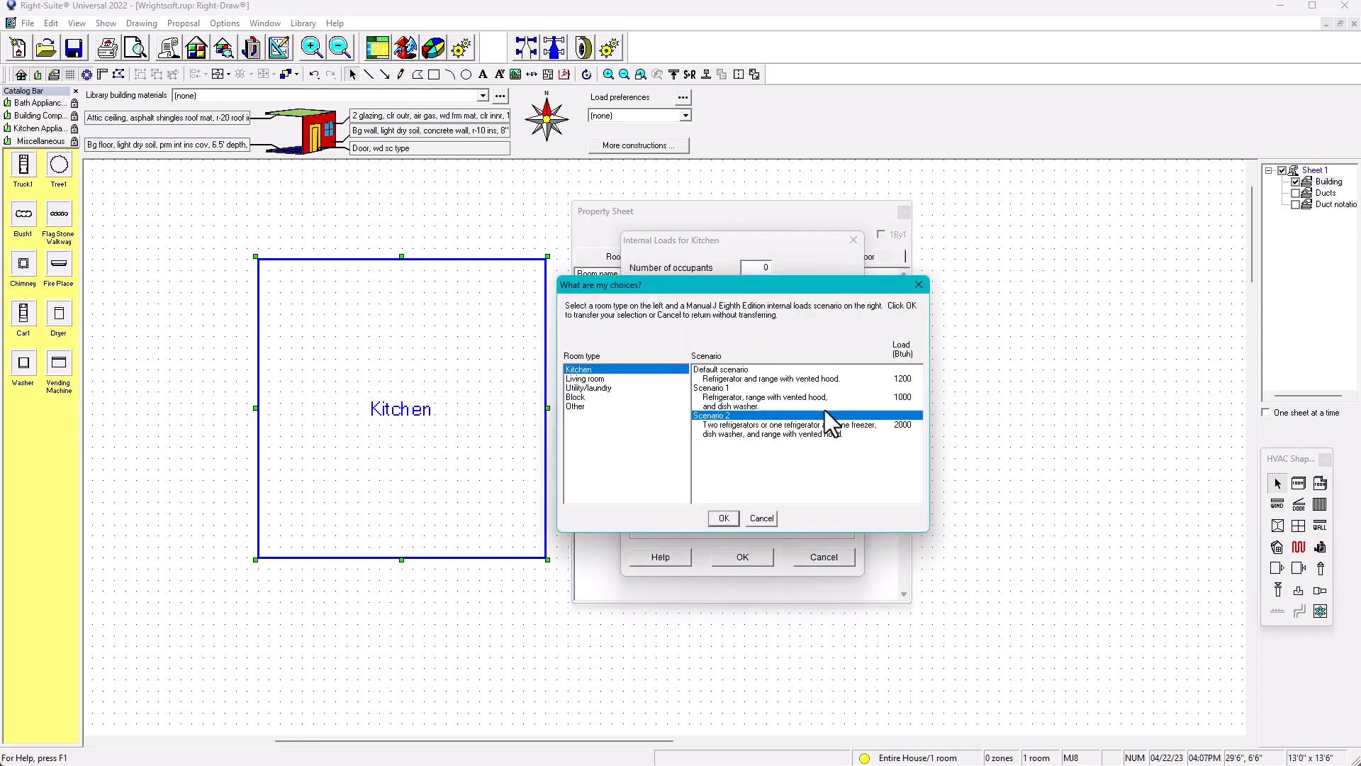
click(575, 406)
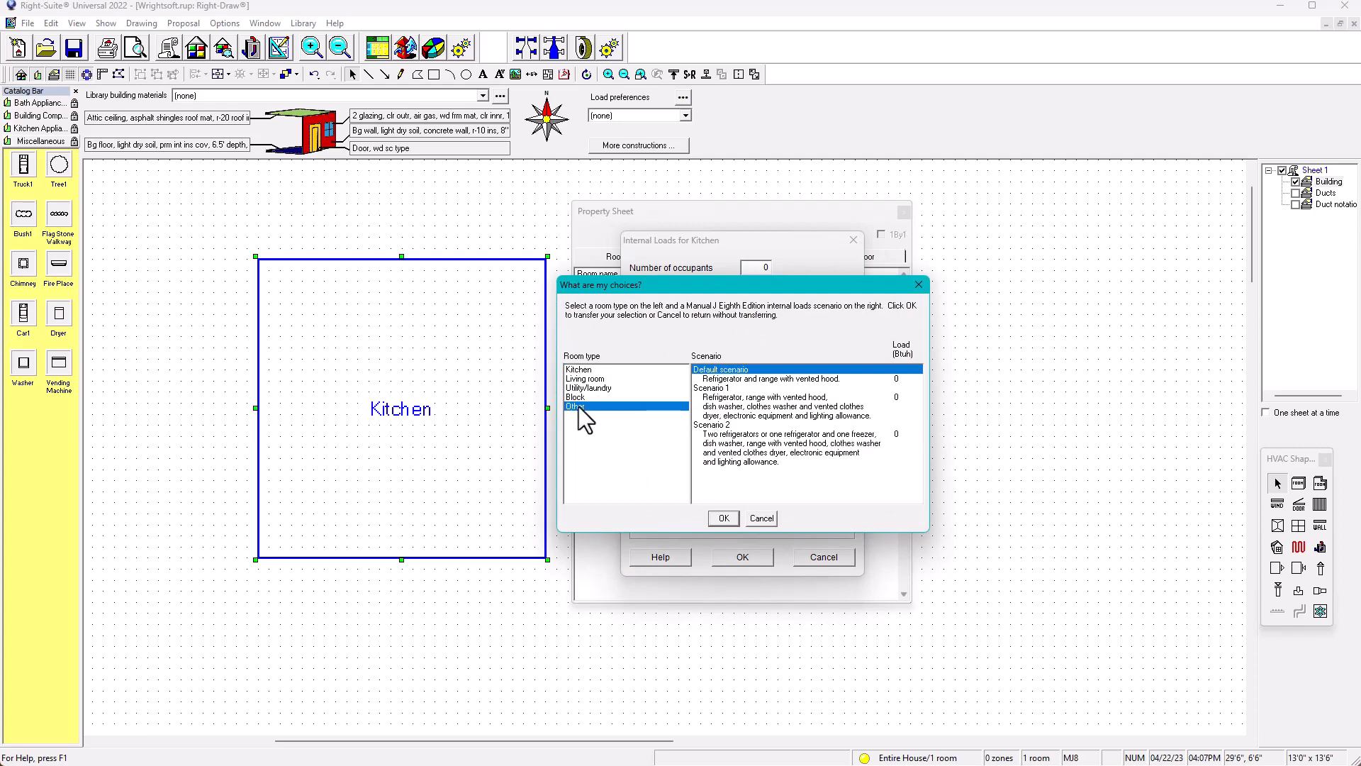
click(723, 519)
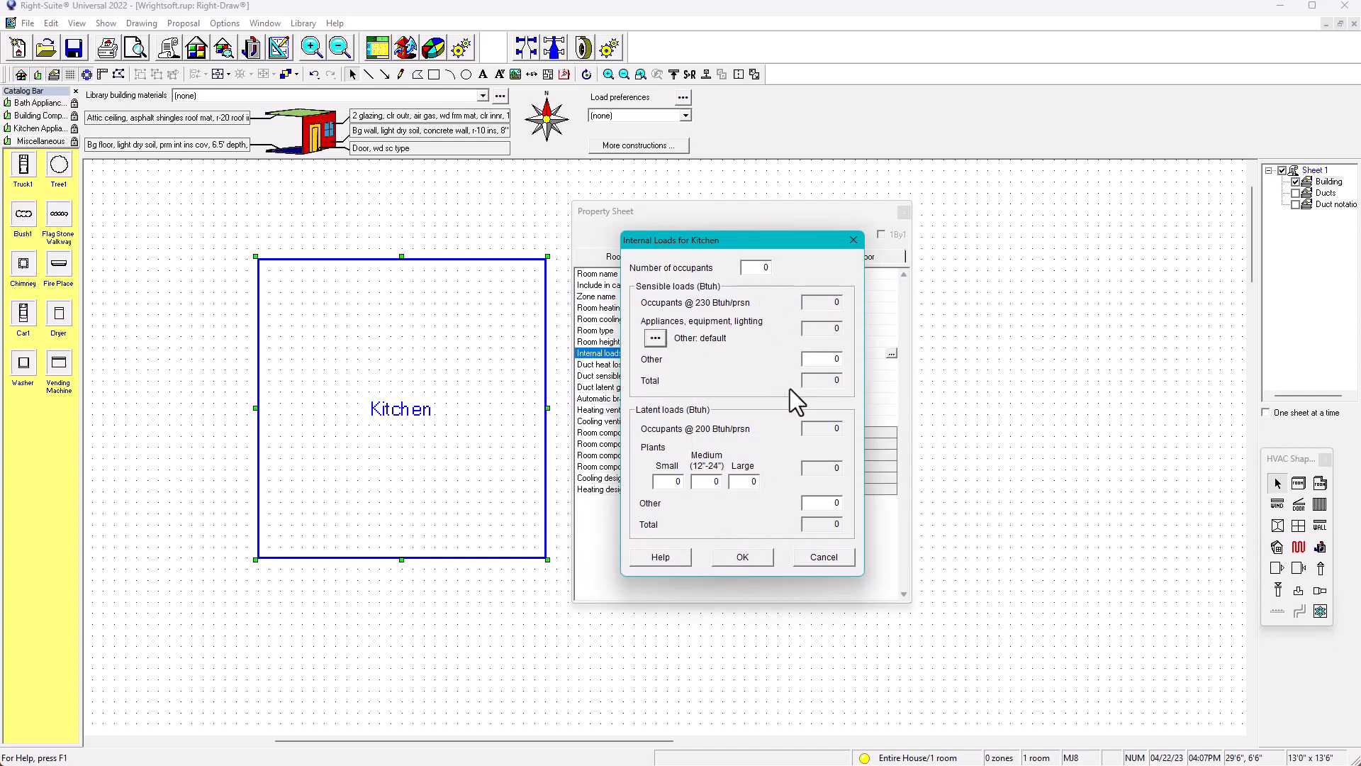
double_click(824, 358)
text(2000)
click(741, 558)
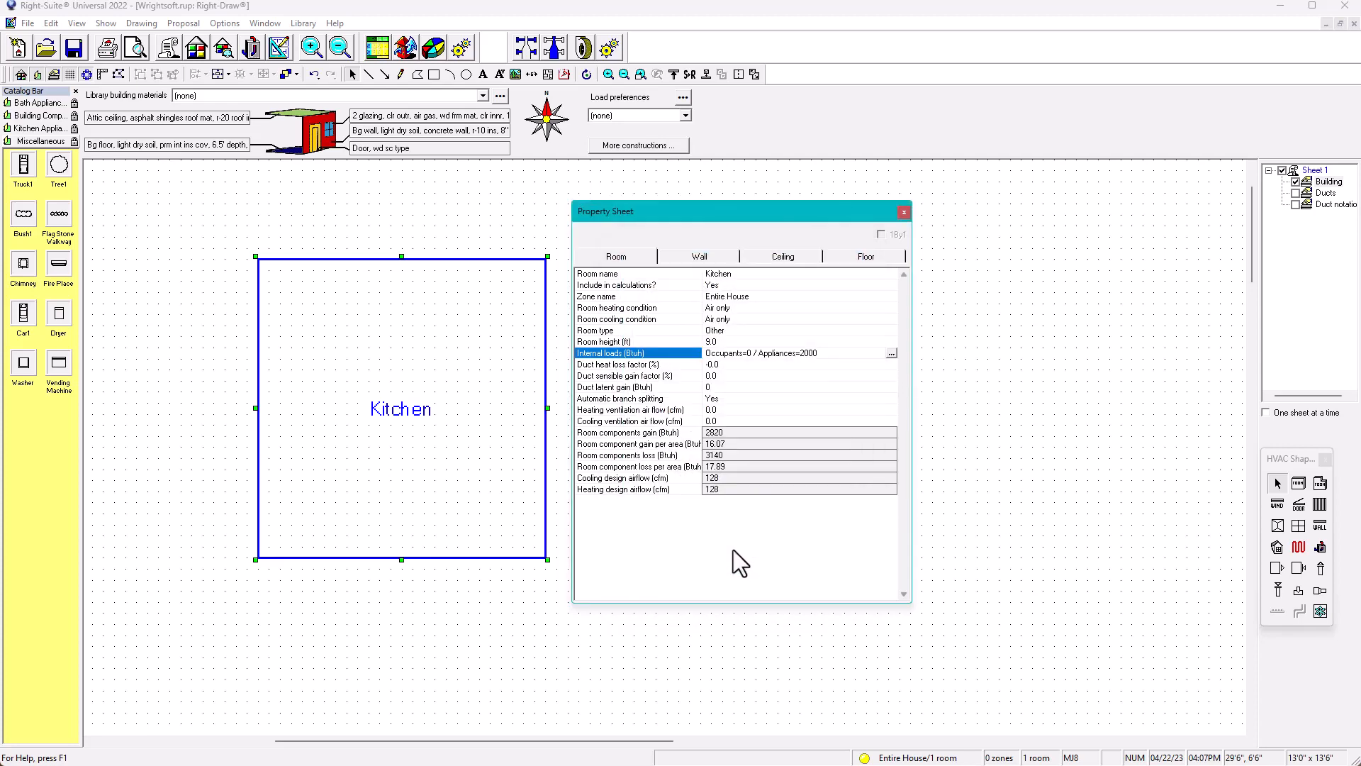
- Rename the Kitchen as Owner's Bedroom
click(738, 275)
click(738, 275)
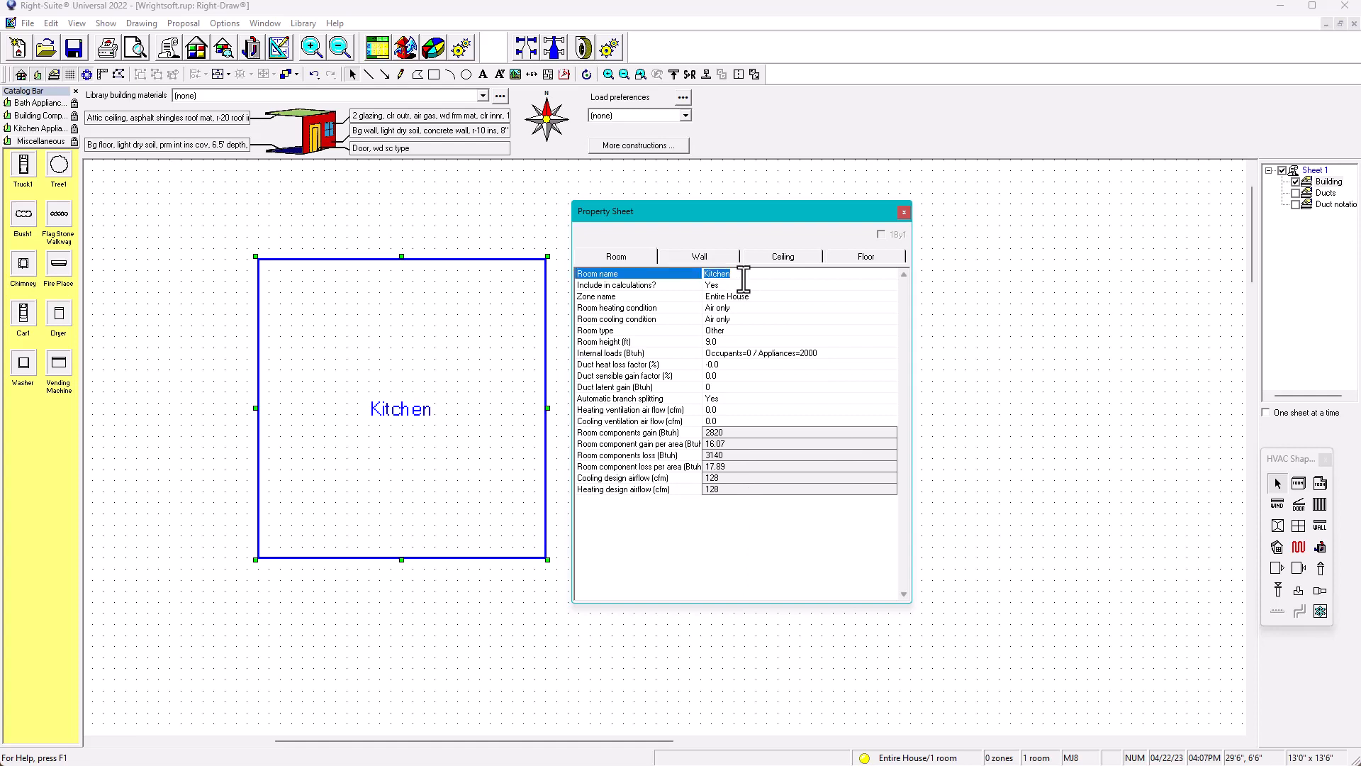
text(Bedroom)
key(BackSpace)
key(BackSpace)
key(BackSpace)
key(BackSpace)
key(BackSpace)
key(BackSpace)
key(BackSpace)
text(Owner's Bedroom)
key(Return)
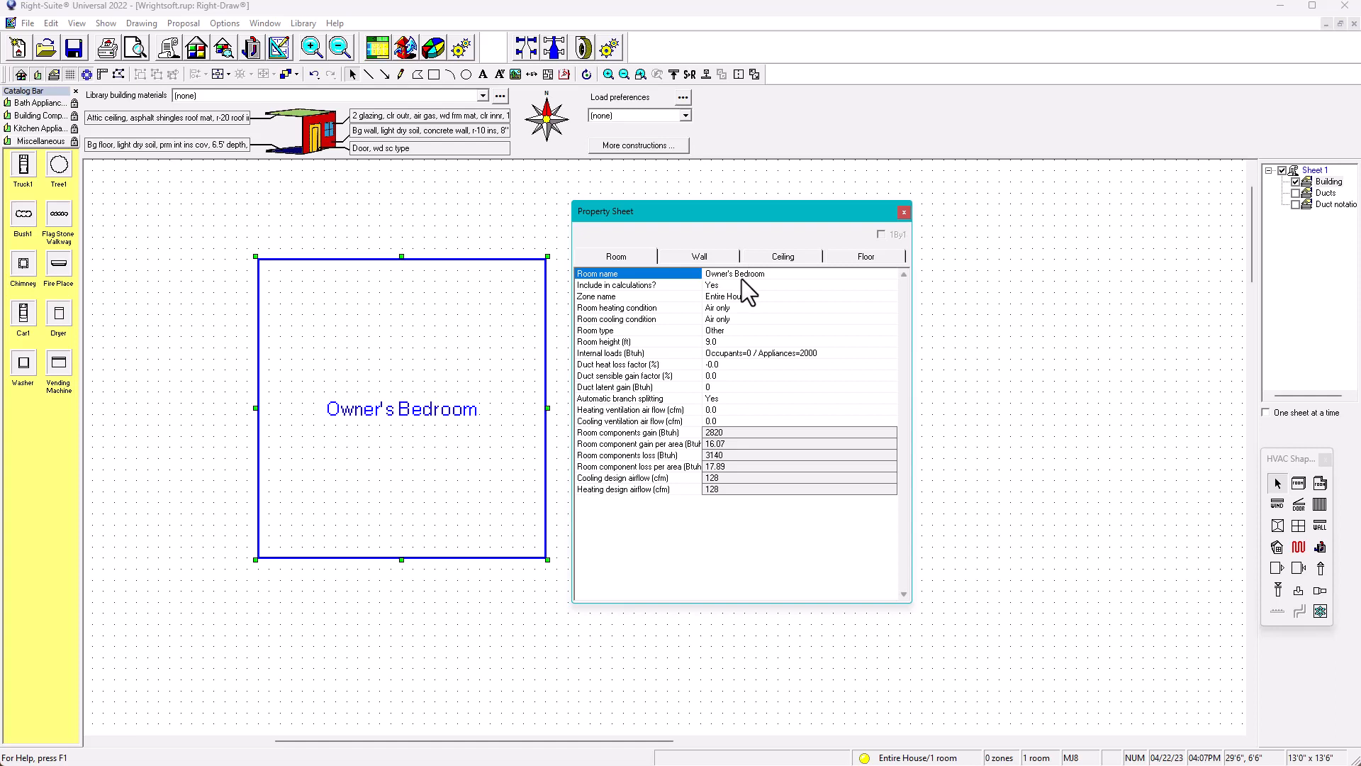
- Set the Owner's Bedroom's internal loads to 2 occupants and an other sensible load of 683 Btuh, and recheck the entries
double_click(746, 351)
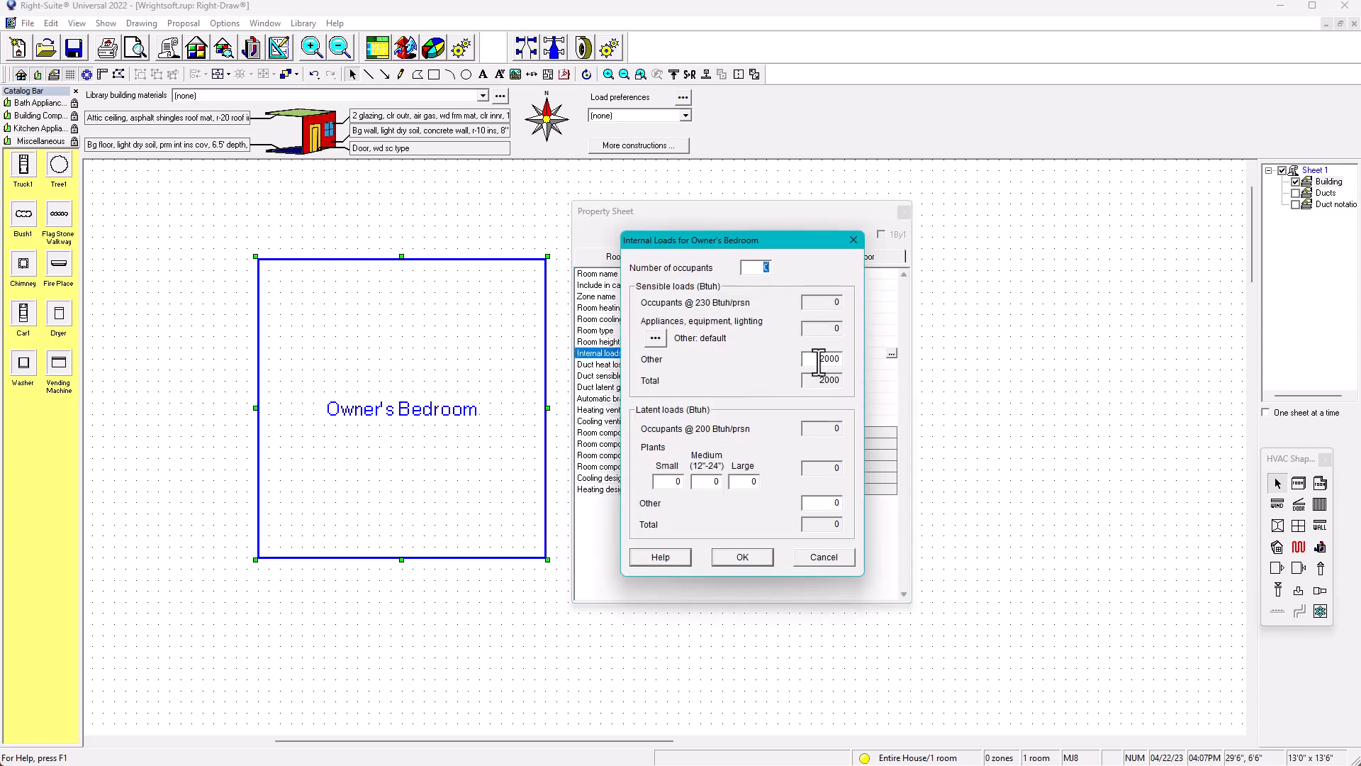
double_click(823, 359)
text(0)
double_click(762, 267)
text(2)
double_click(822, 359)
double_click(830, 359)
click(755, 558)
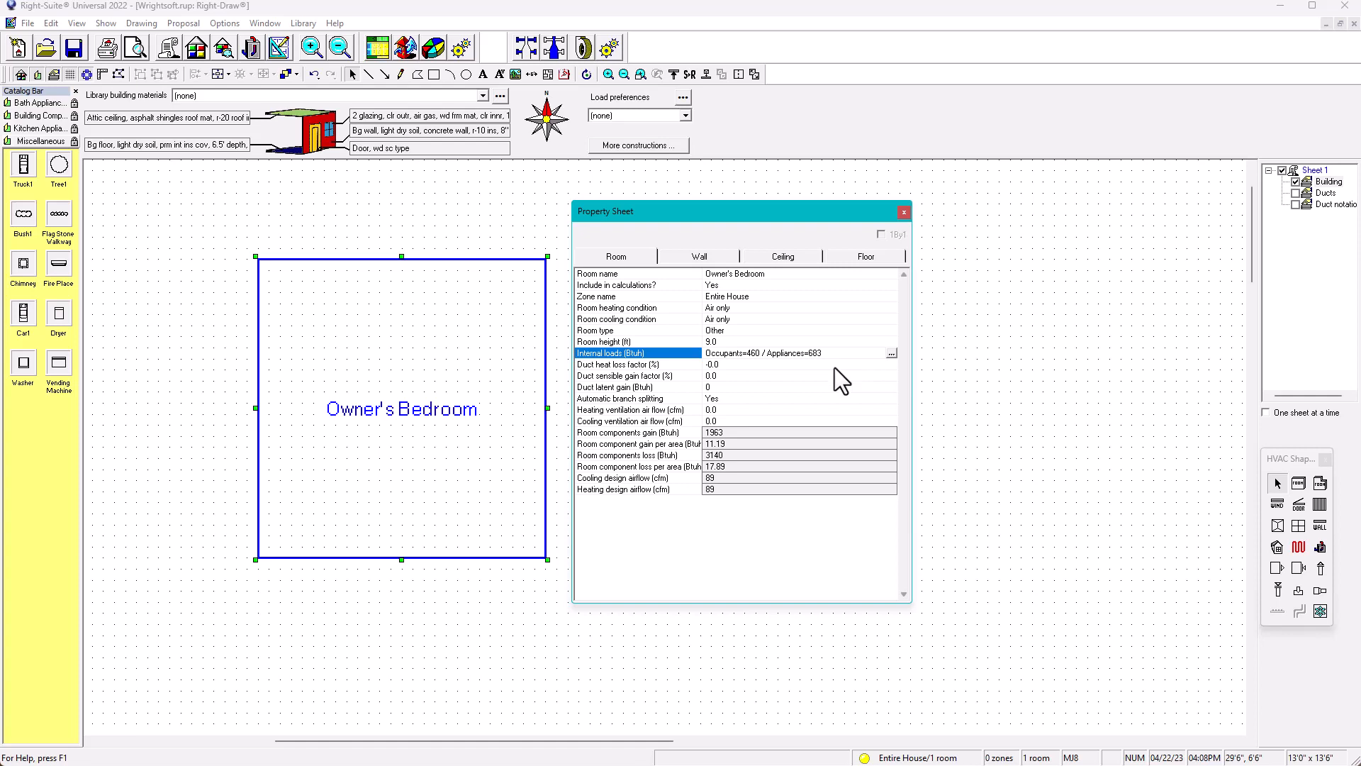
double_click(759, 355)
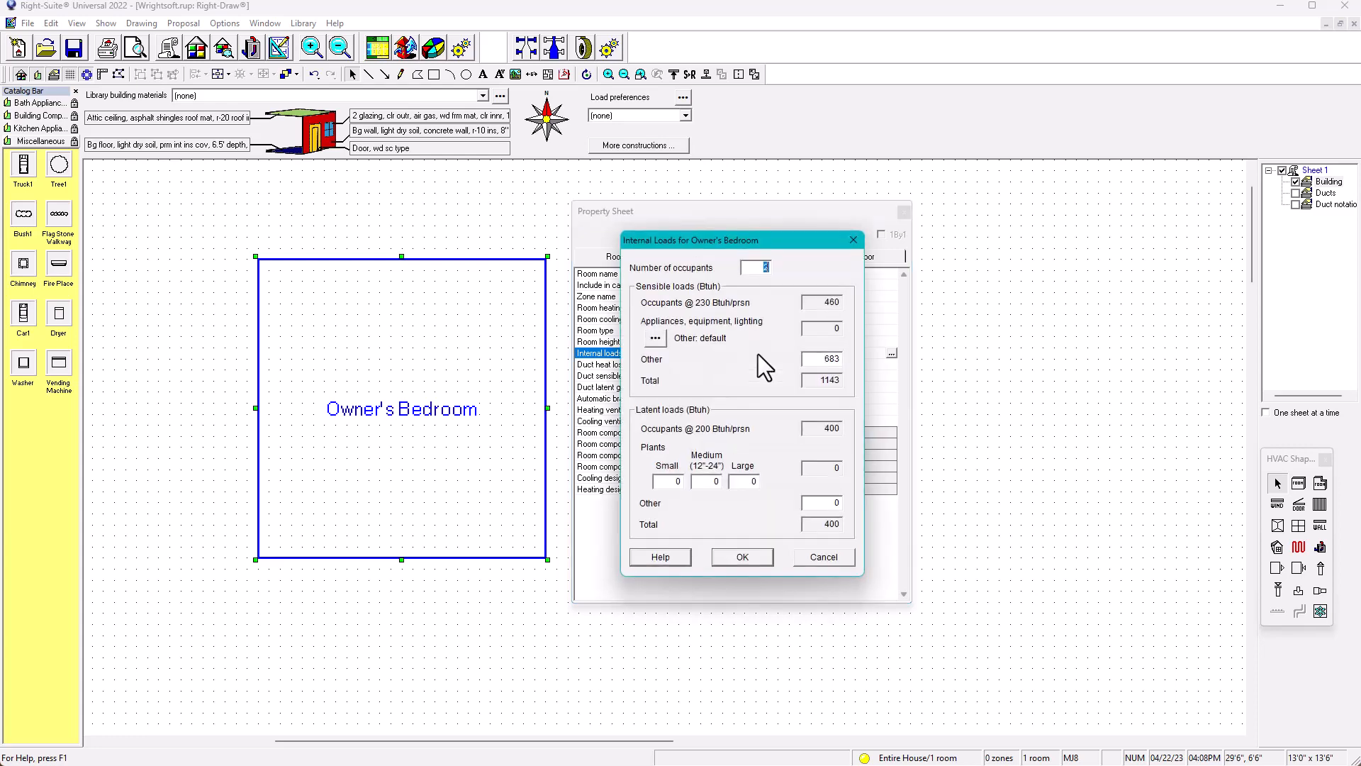
click(853, 241)
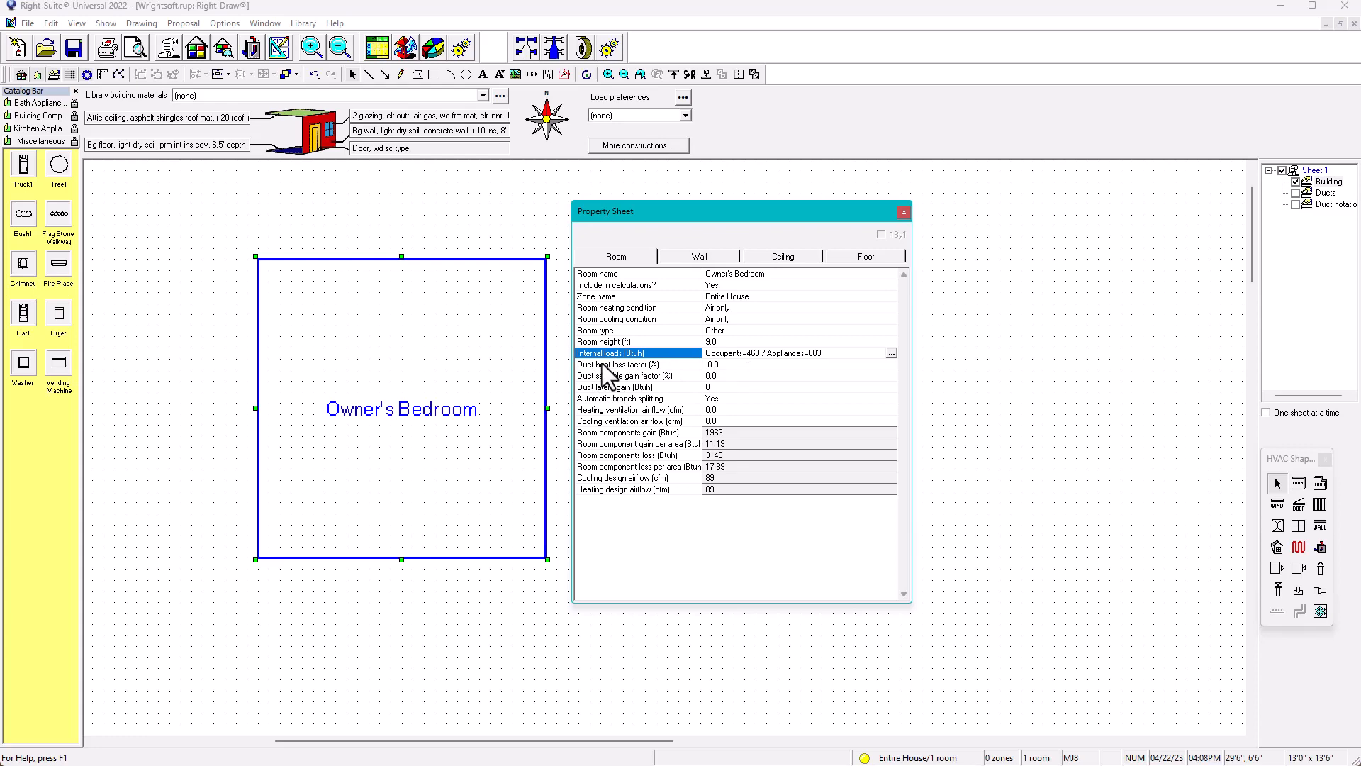
- Set both the supply and return duct locations to Vented attic in the Owner's Bedroom's duct loads
click(733, 368)
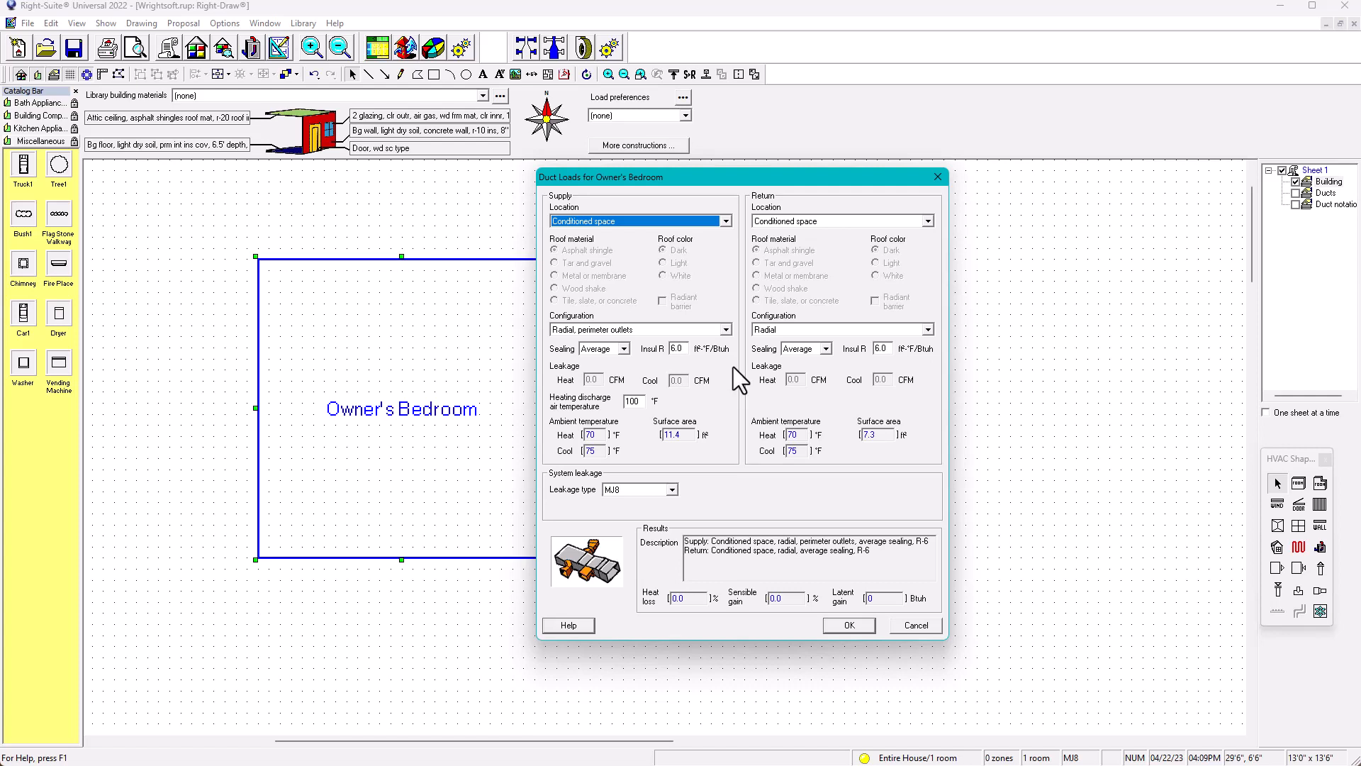
drag(734, 186, 766, 206)
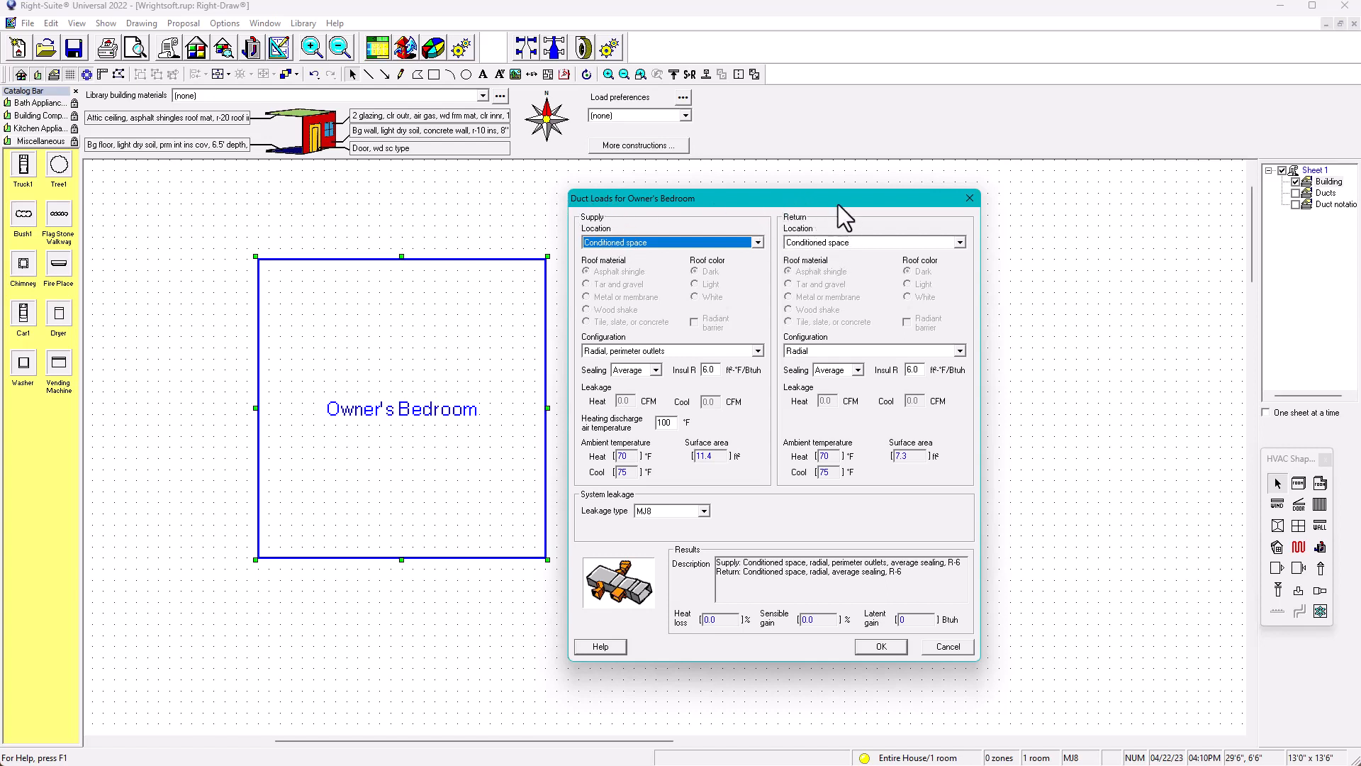
click(758, 242)
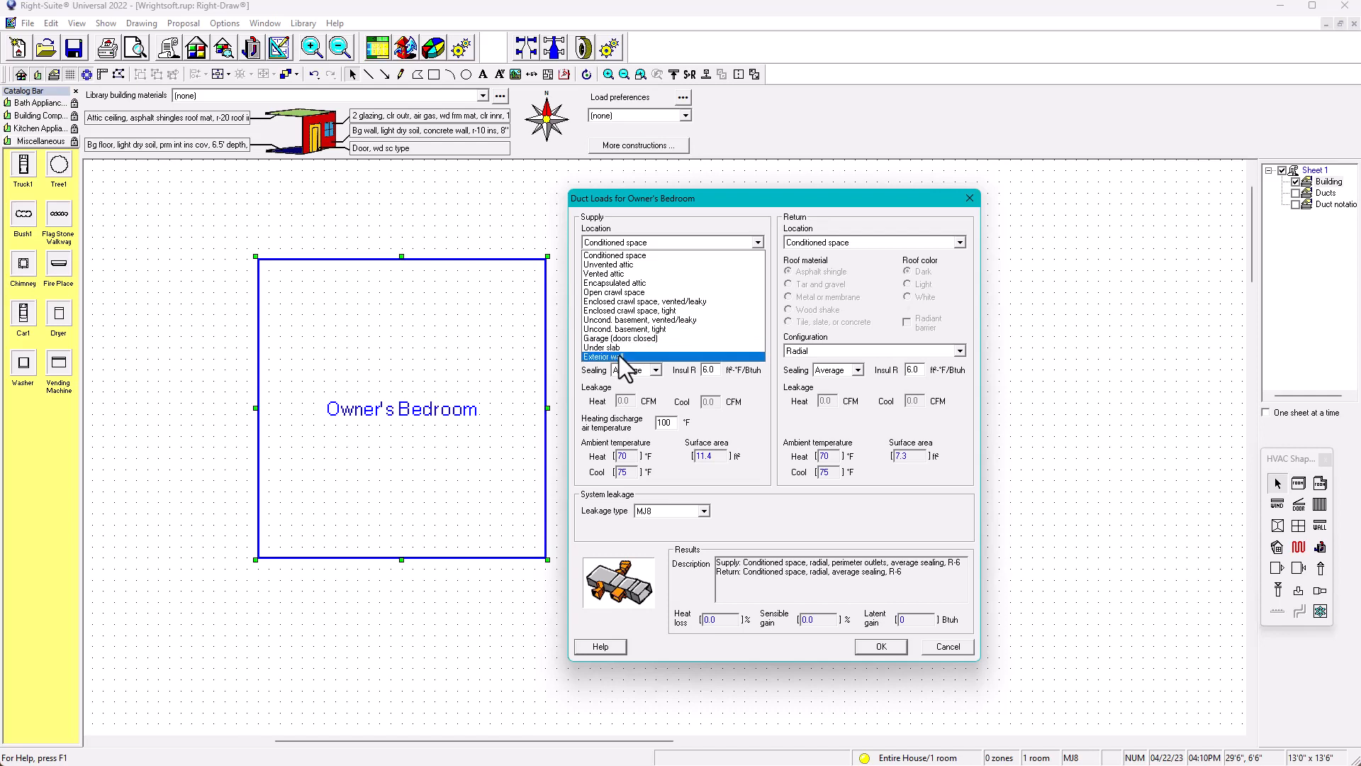
click(611, 276)
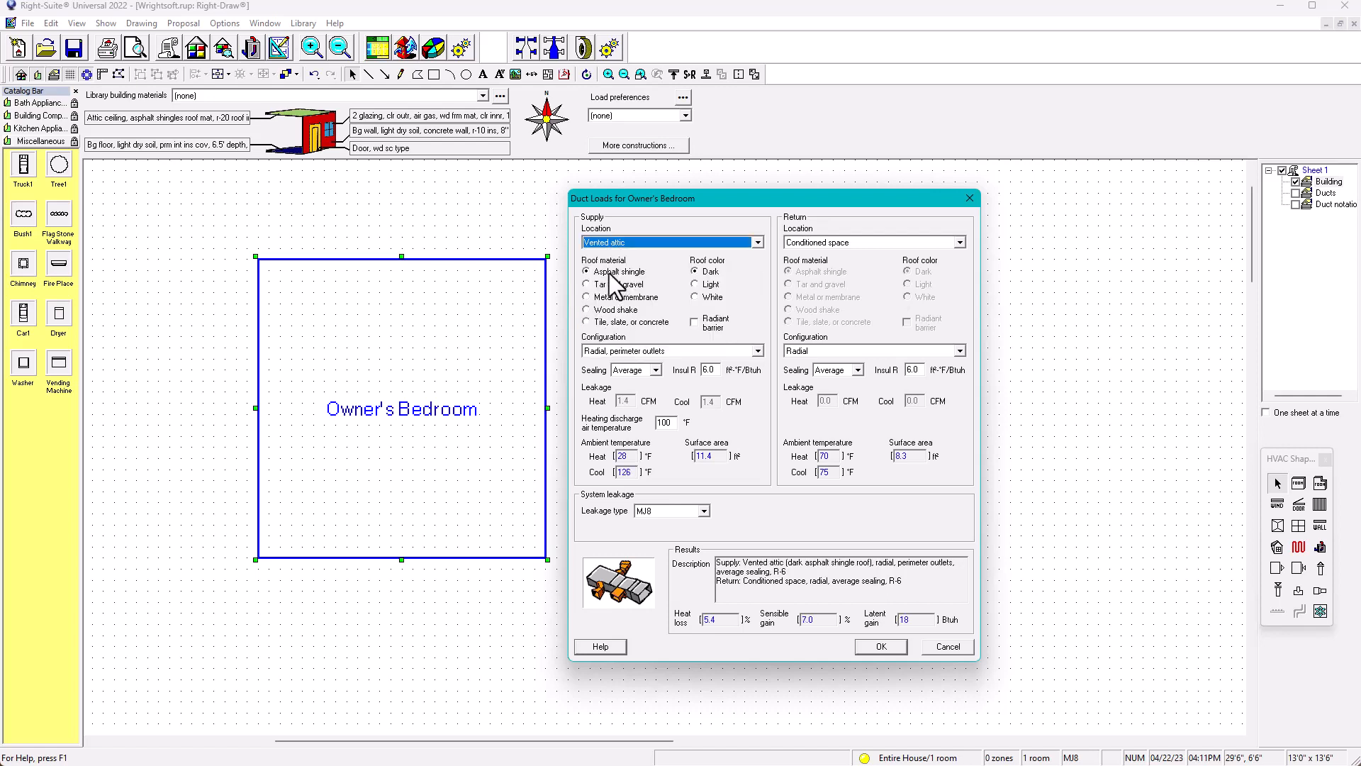
click(849, 244)
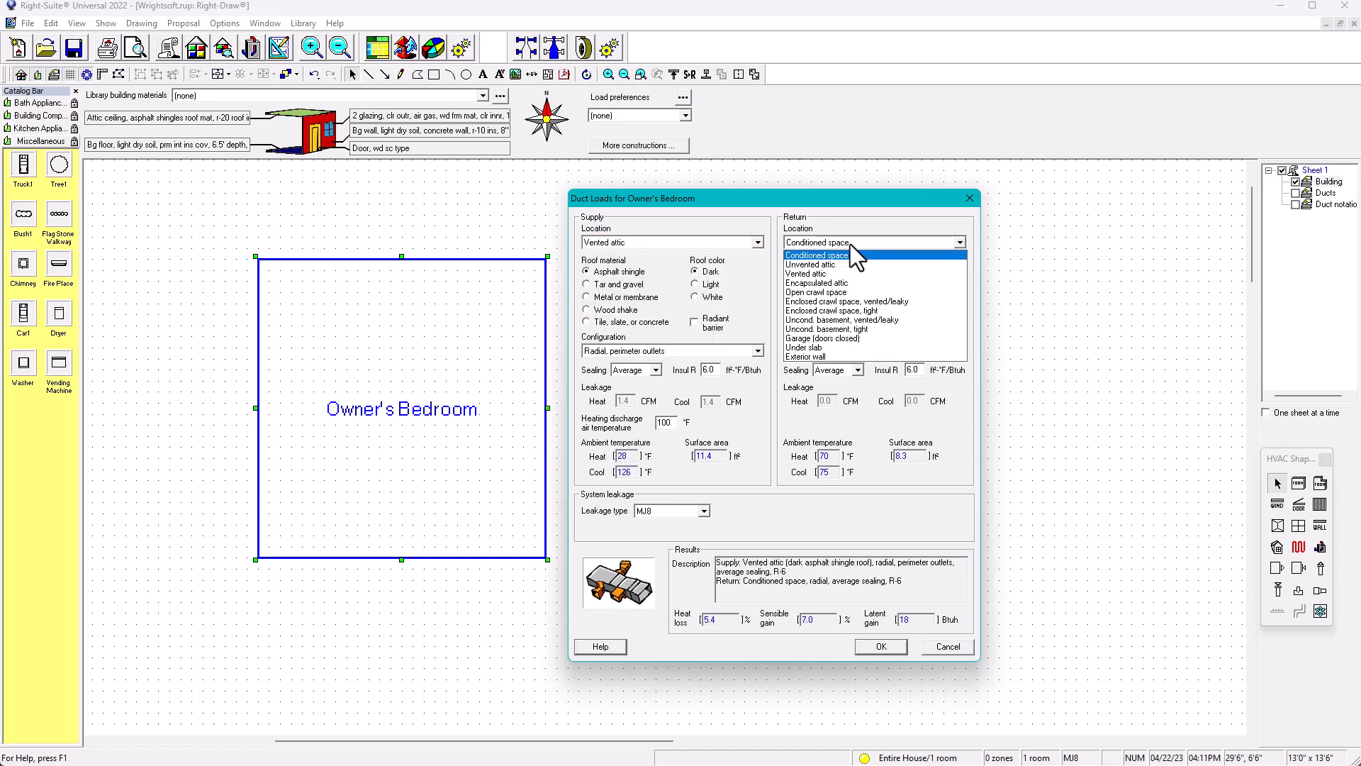
click(815, 276)
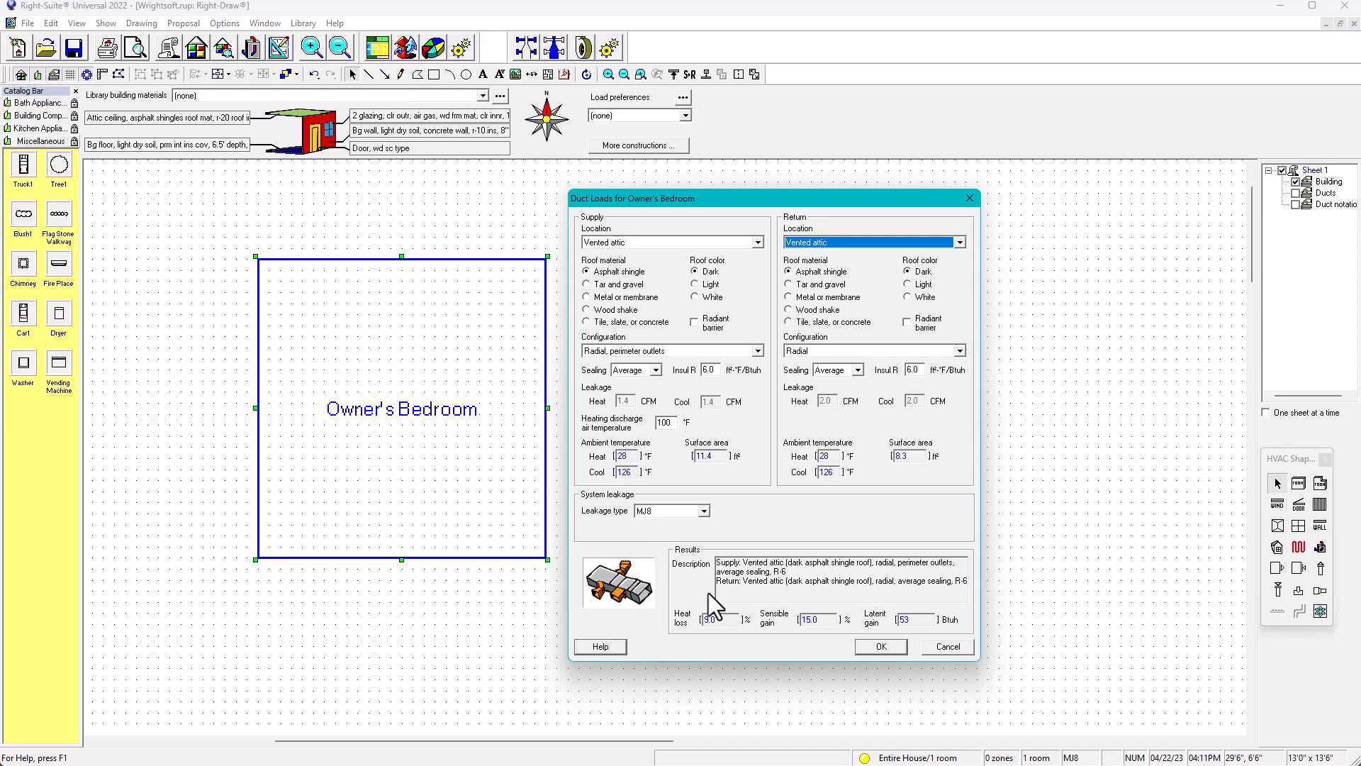
click(880, 648)
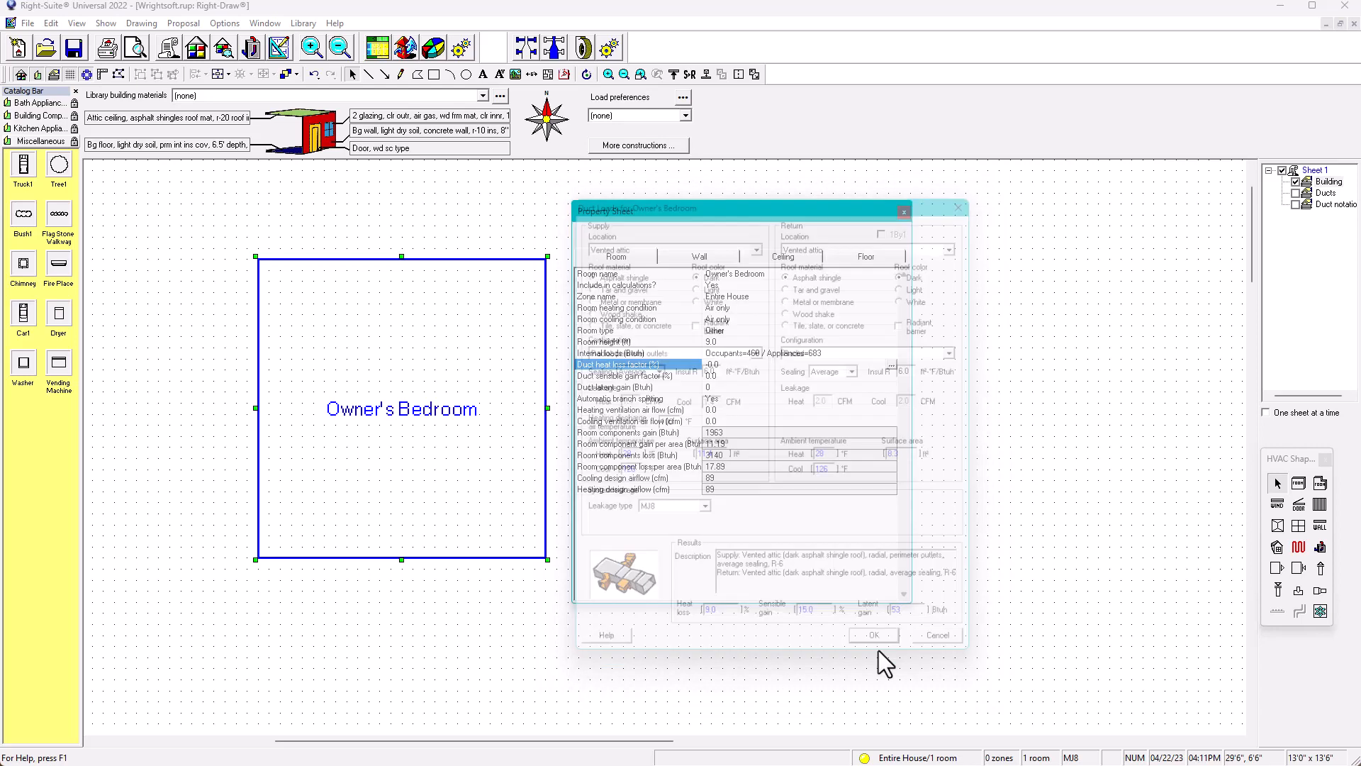
- Return the Owner's Bedroom's supply and return duct locations to Conditioned space and close its properties
double_click(723, 363)
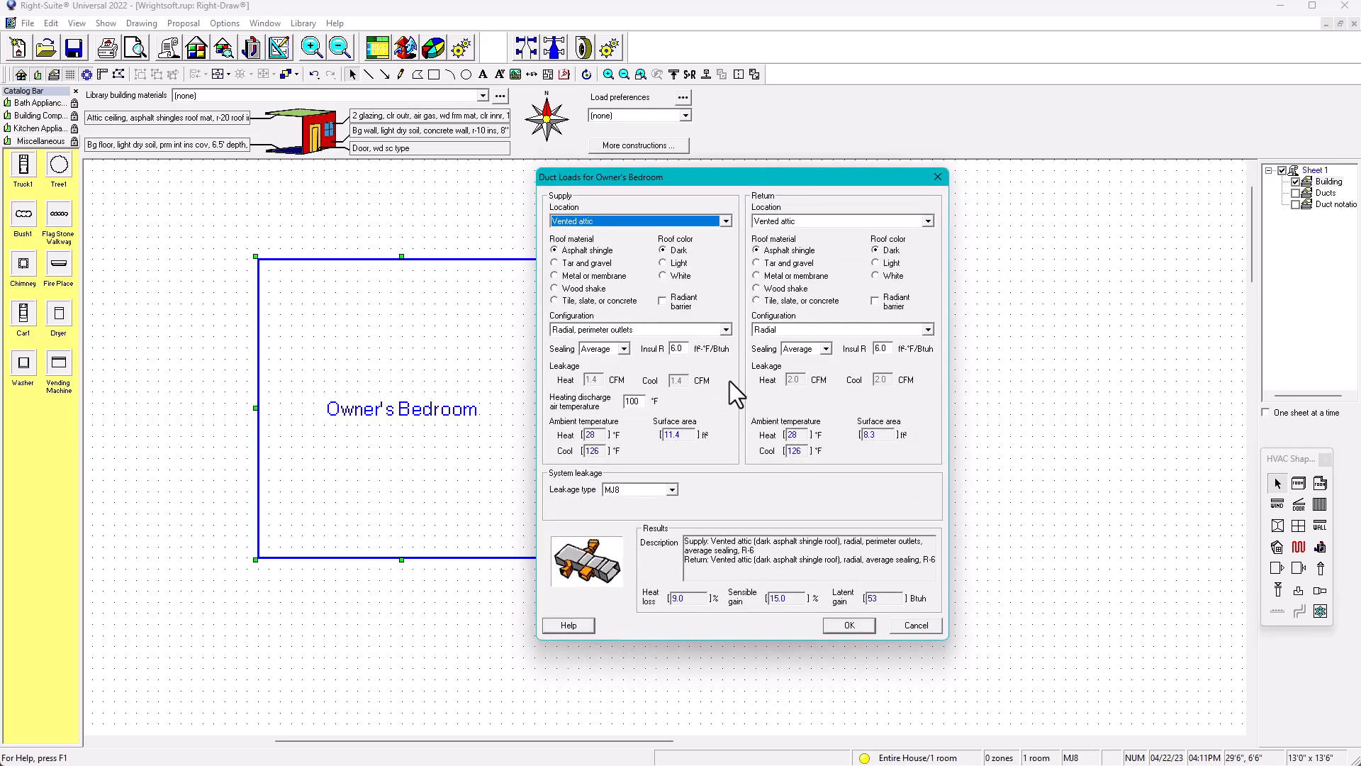
click(725, 221)
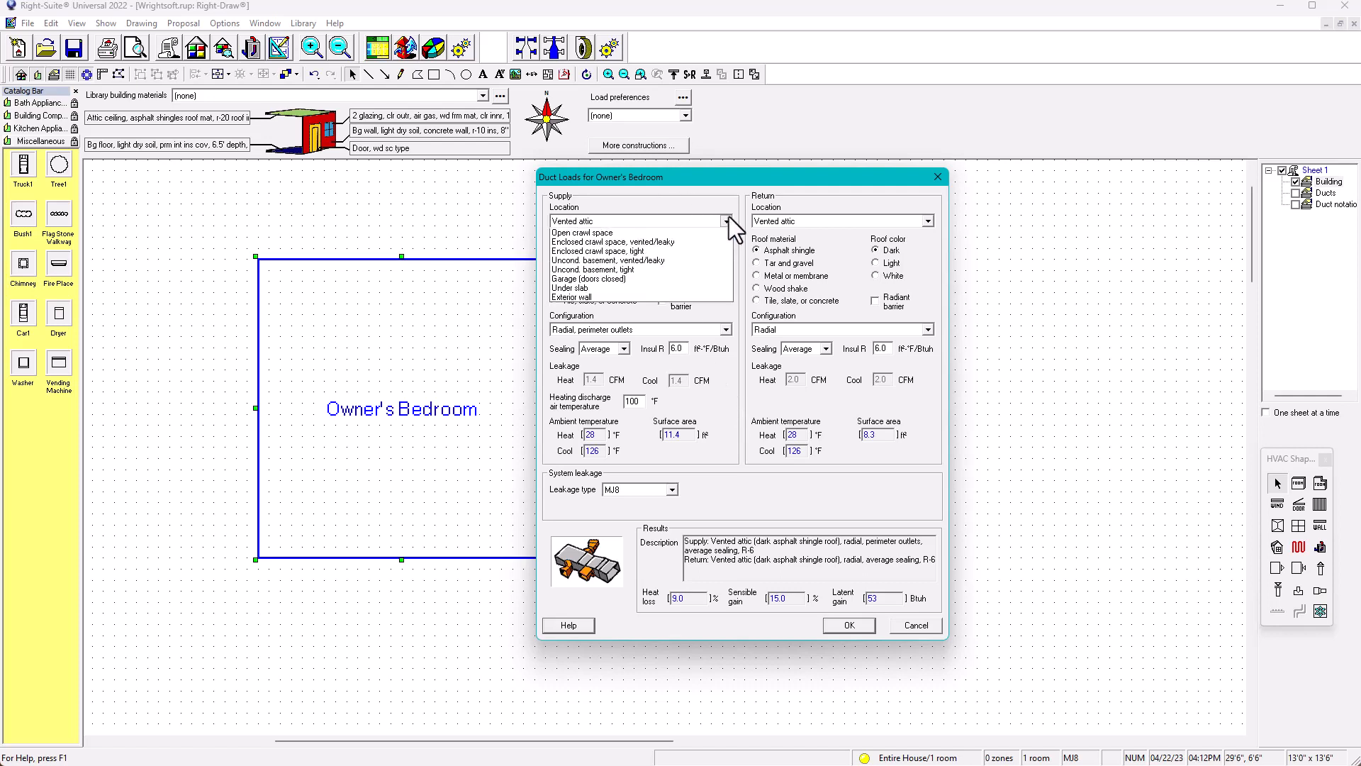
click(602, 237)
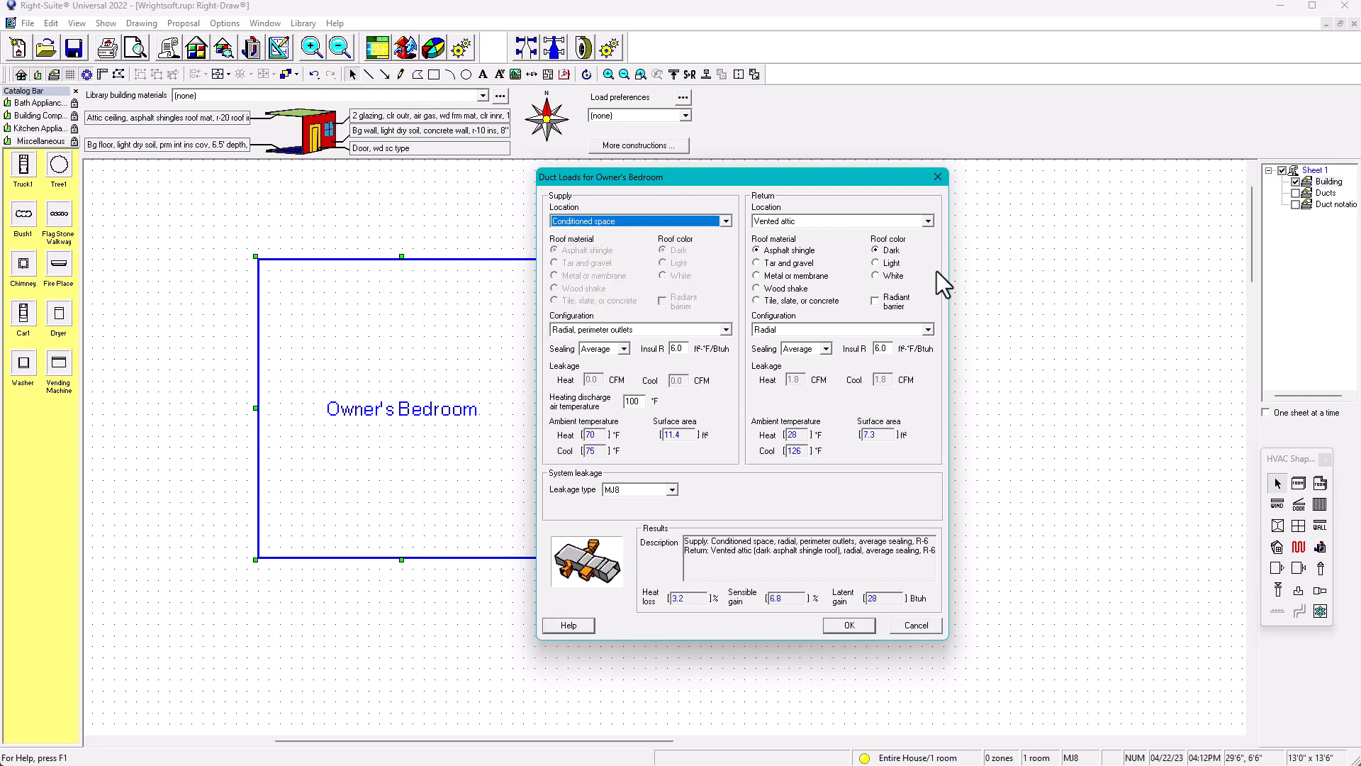
click(927, 221)
click(780, 237)
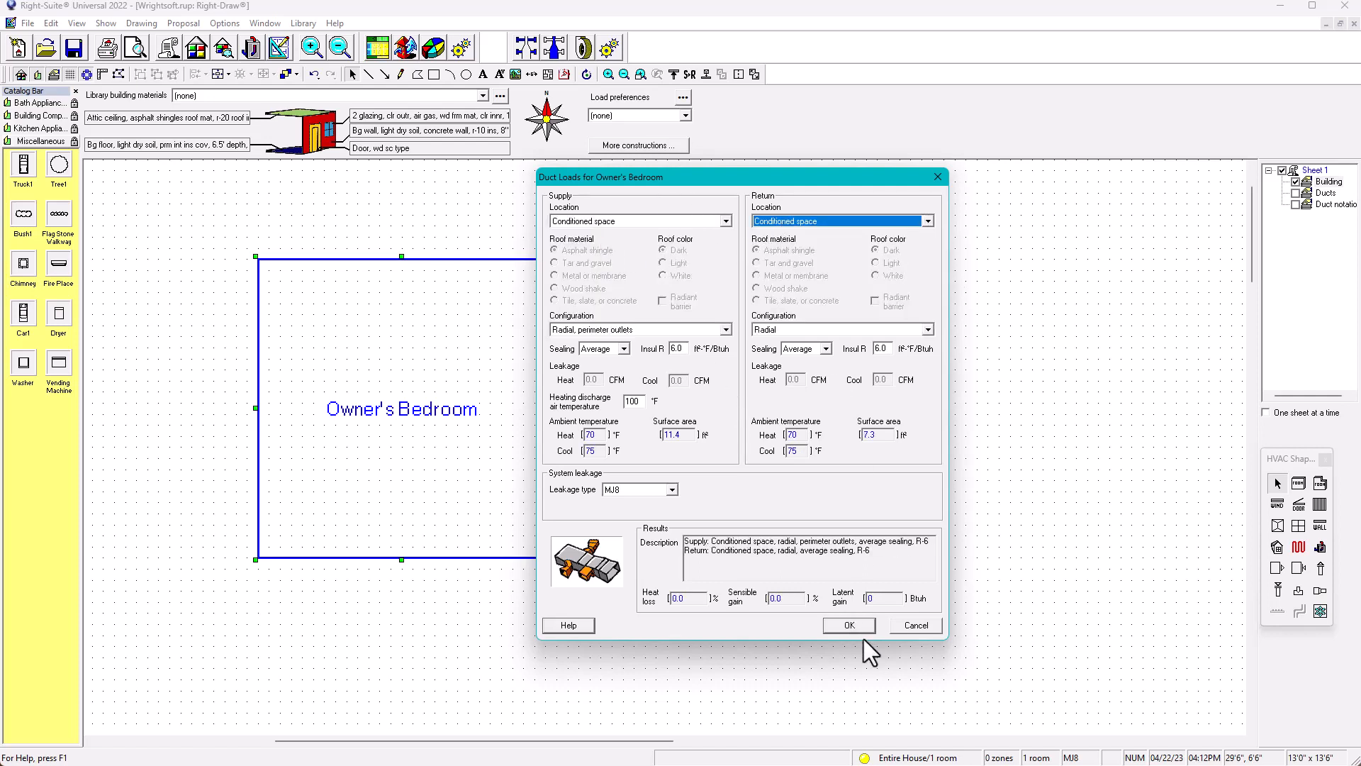
click(853, 625)
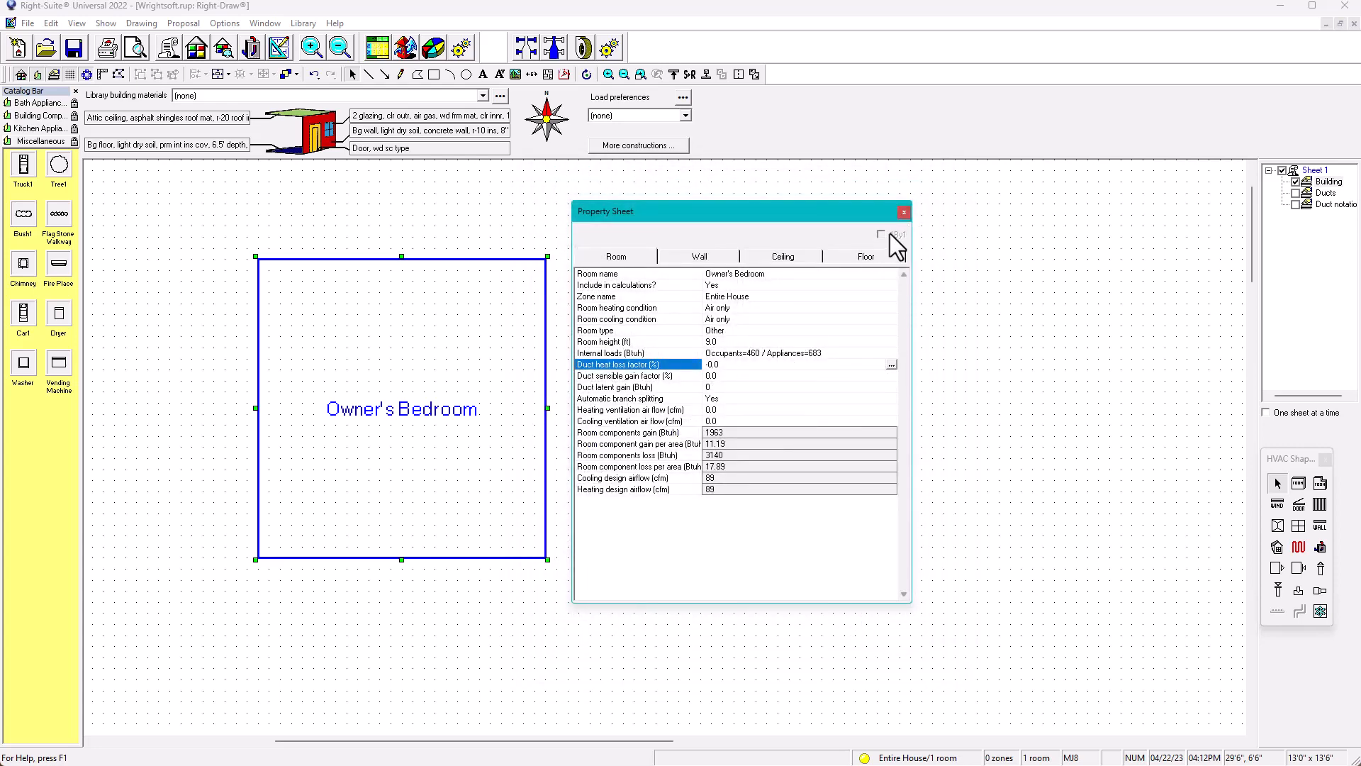
click(904, 212)
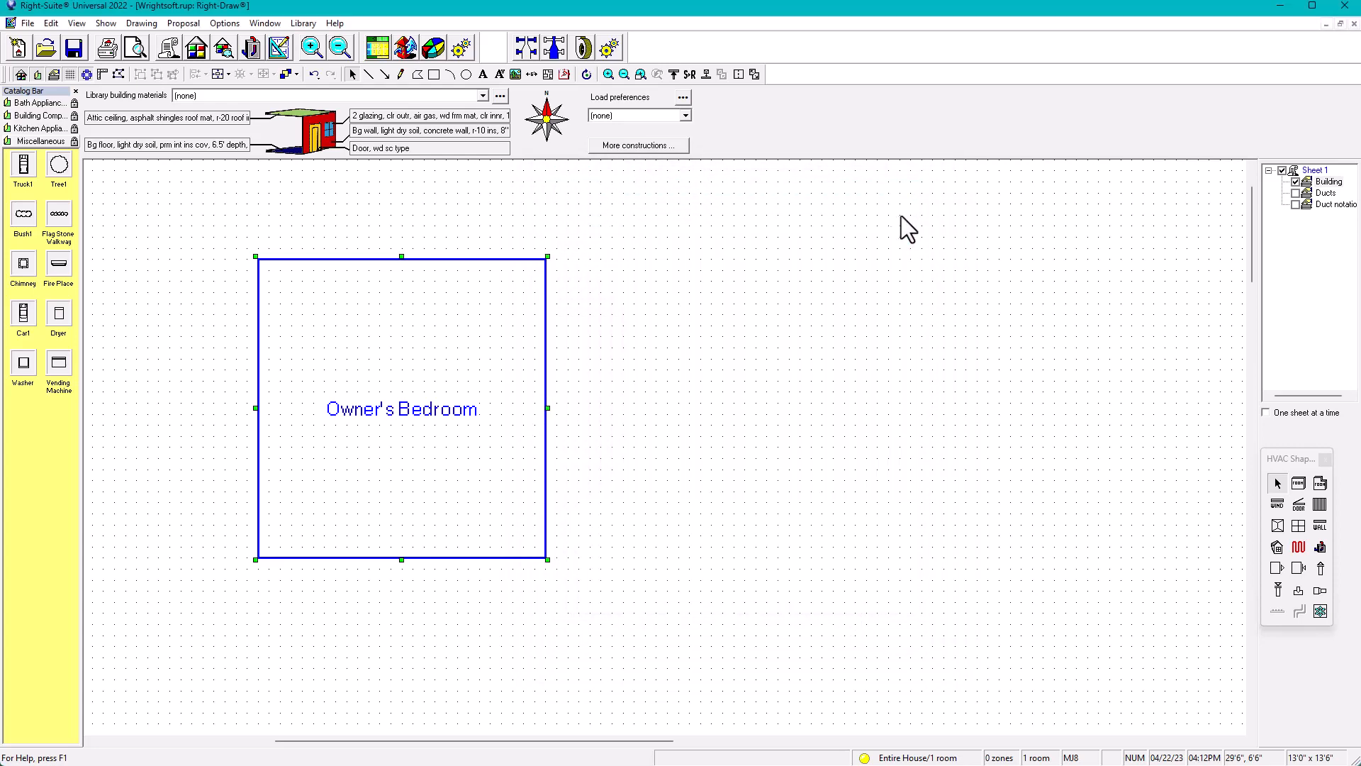
- Review the load summary in the zone information with the ducts in conditioned space, and return to the drawing
click(213, 51)
scroll(810, 584, down, 5)
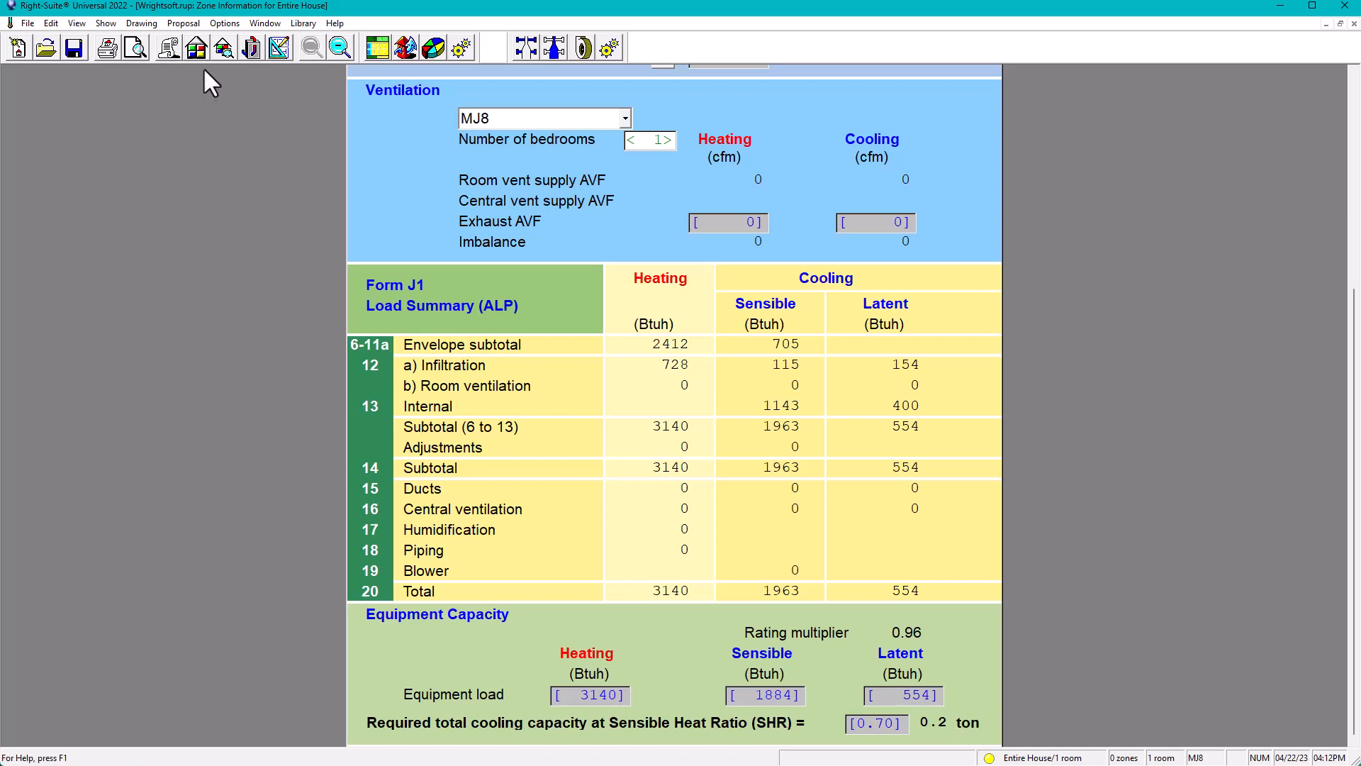
click(276, 48)
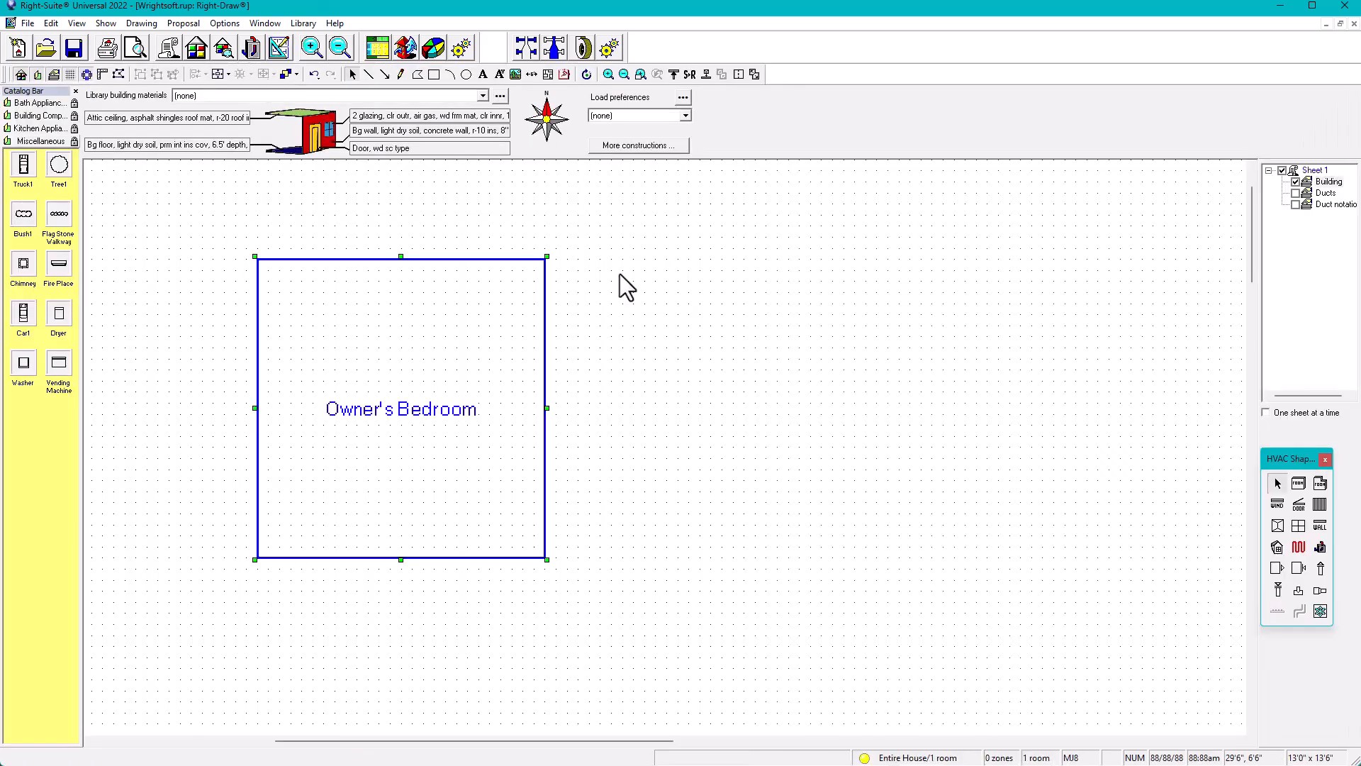
- Change the Owner's Bedroom's supply and return duct locations to Vented attic and close its properties
double_click(526, 374)
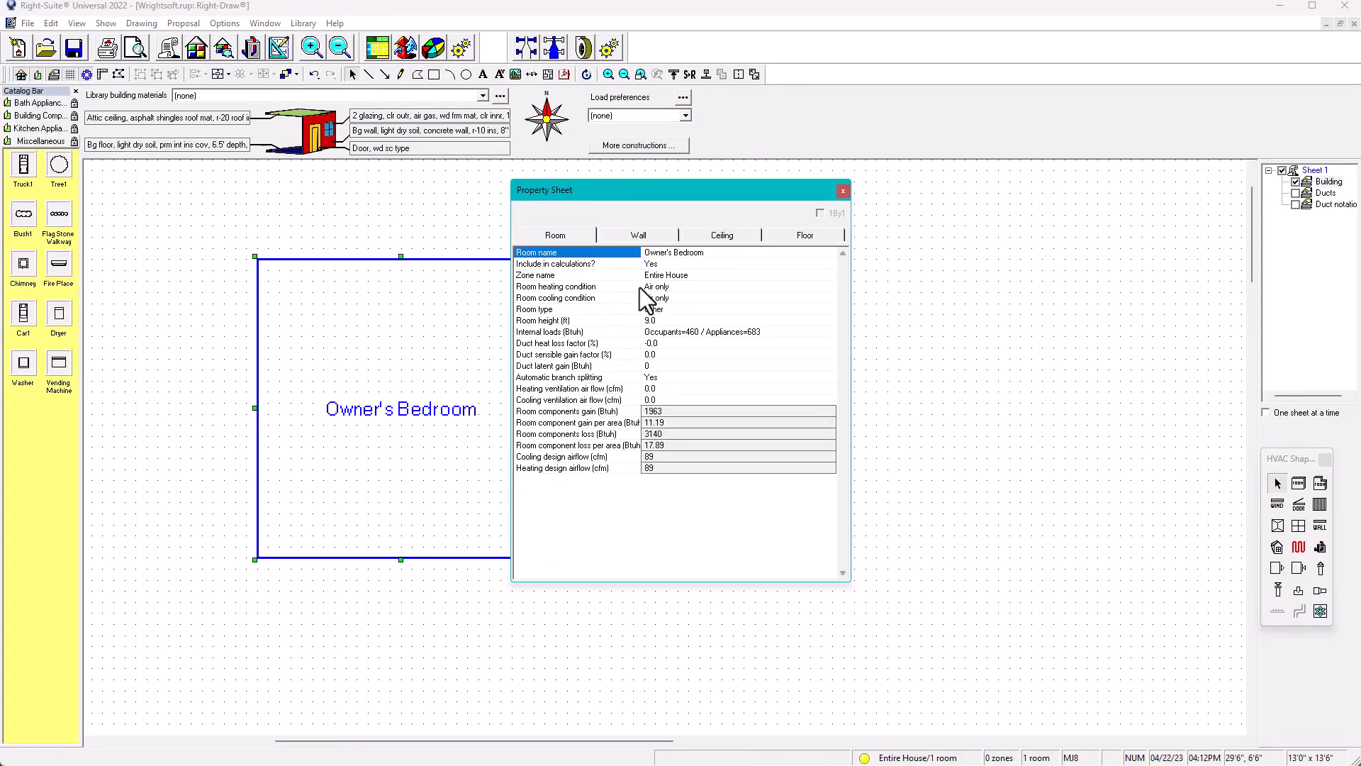
double_click(669, 345)
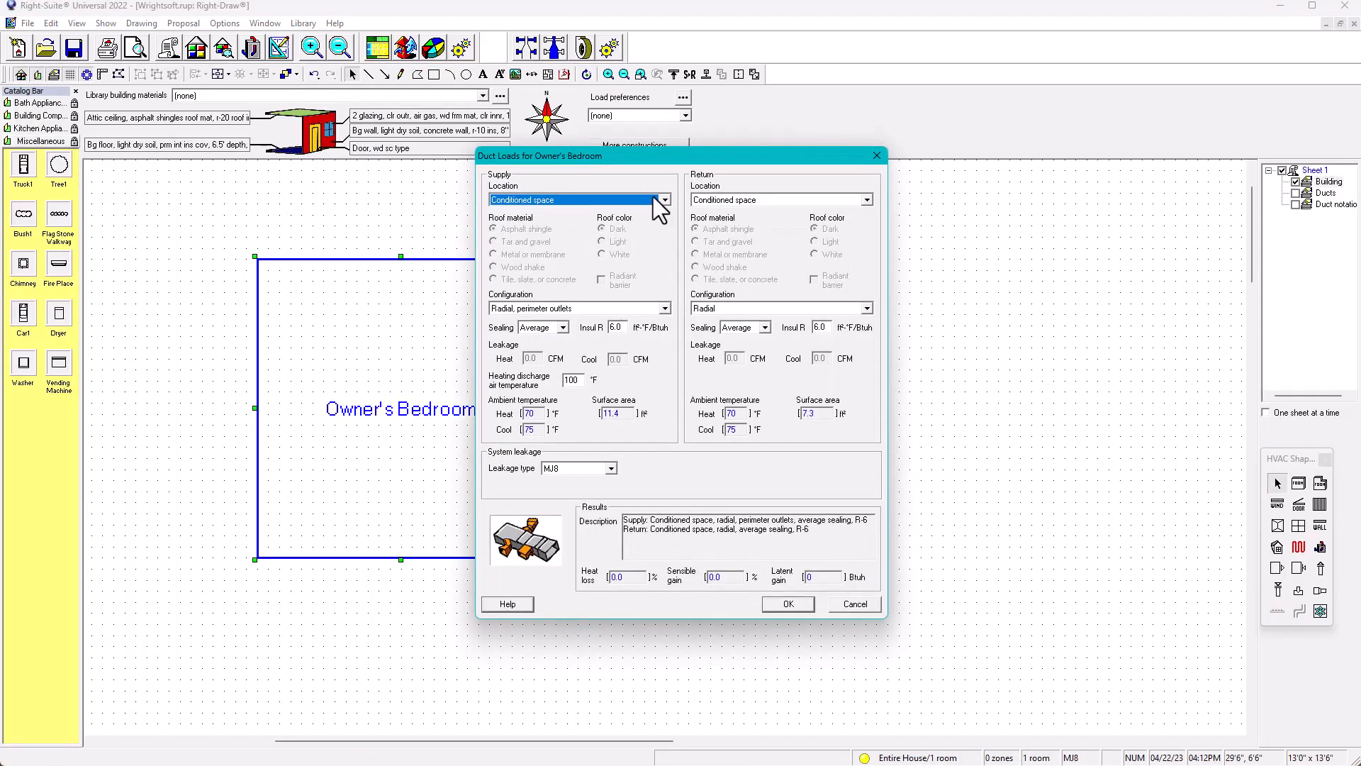
click(665, 200)
click(585, 222)
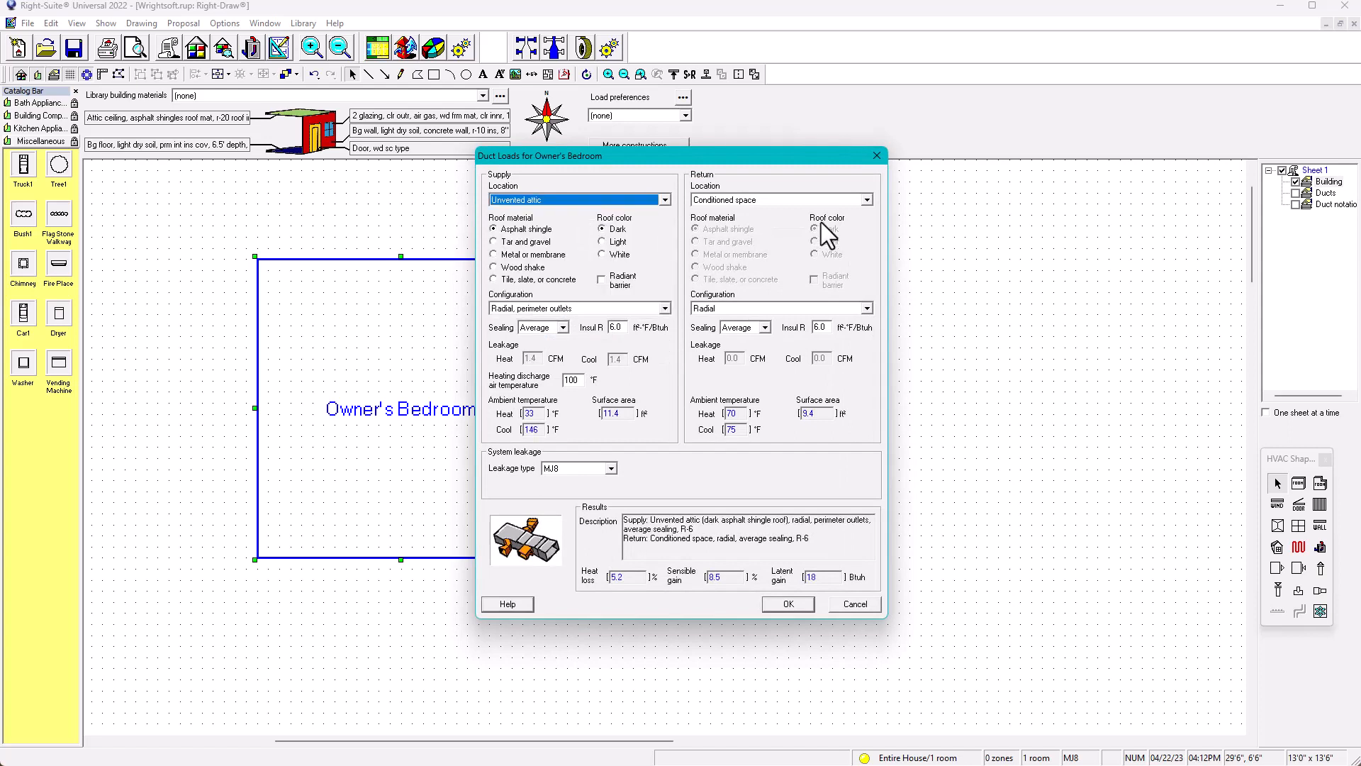
click(867, 200)
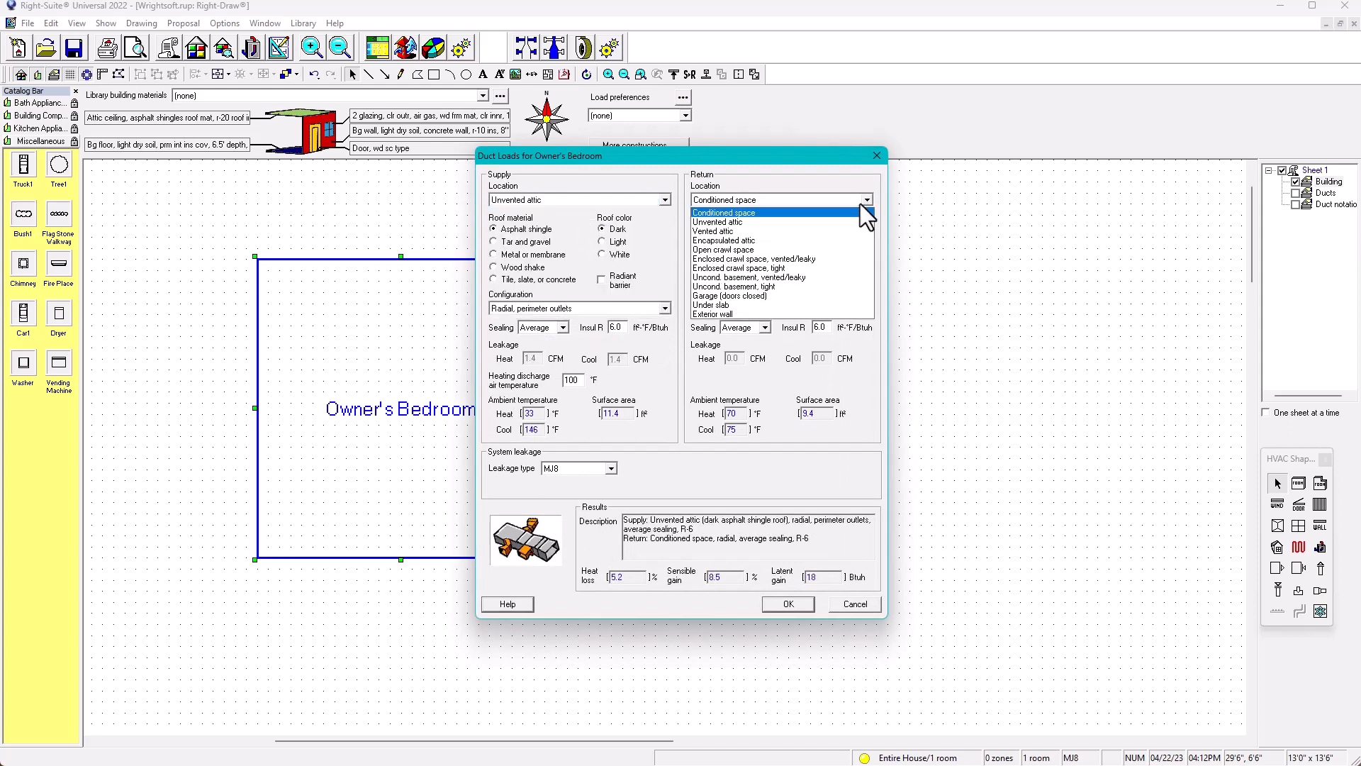
click(739, 232)
click(645, 201)
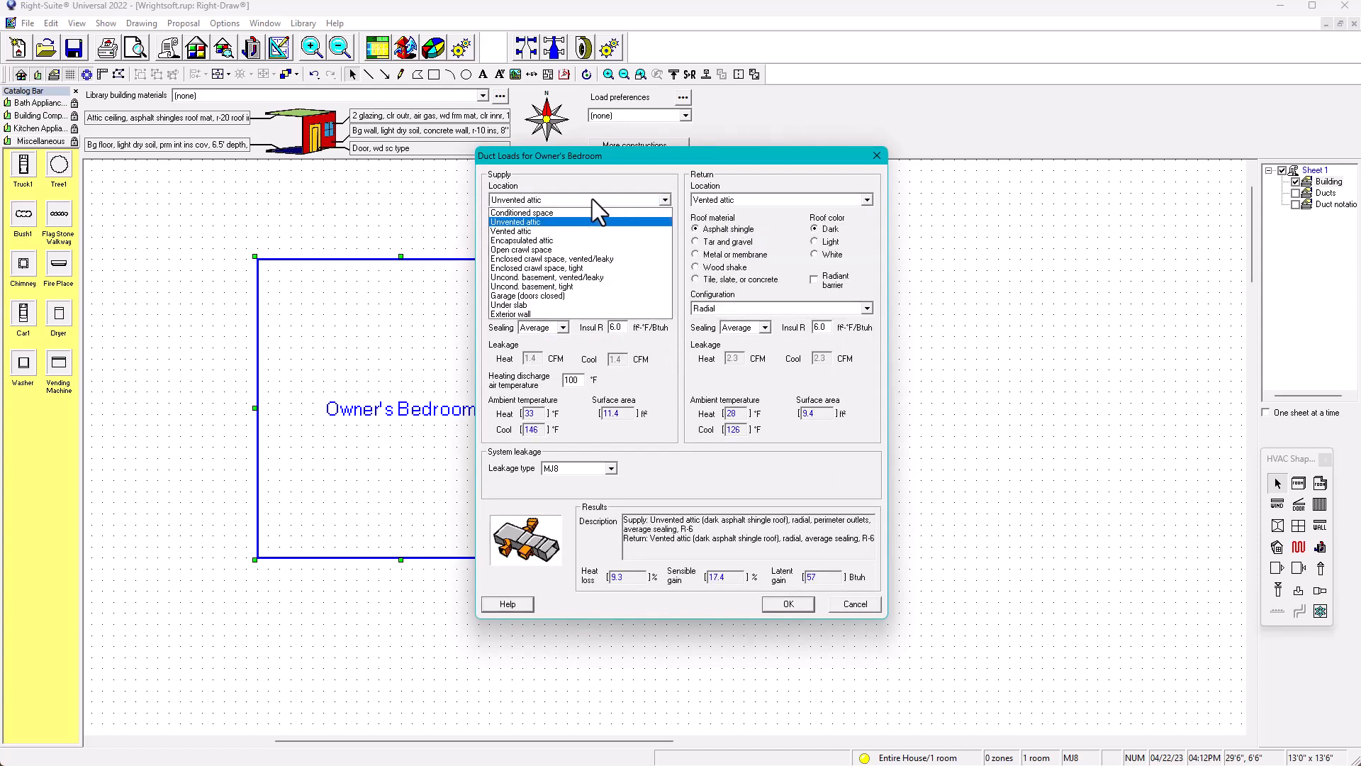
click(543, 231)
click(786, 604)
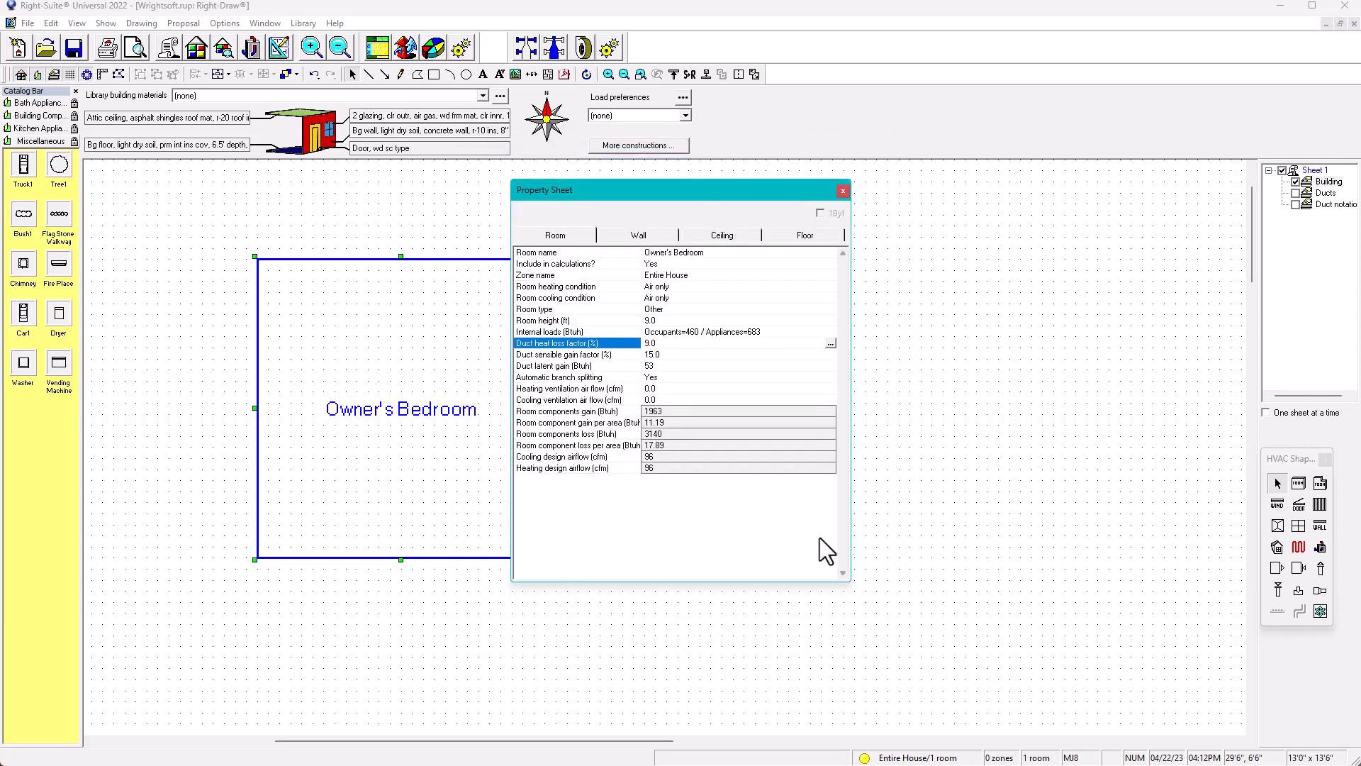
click(843, 191)
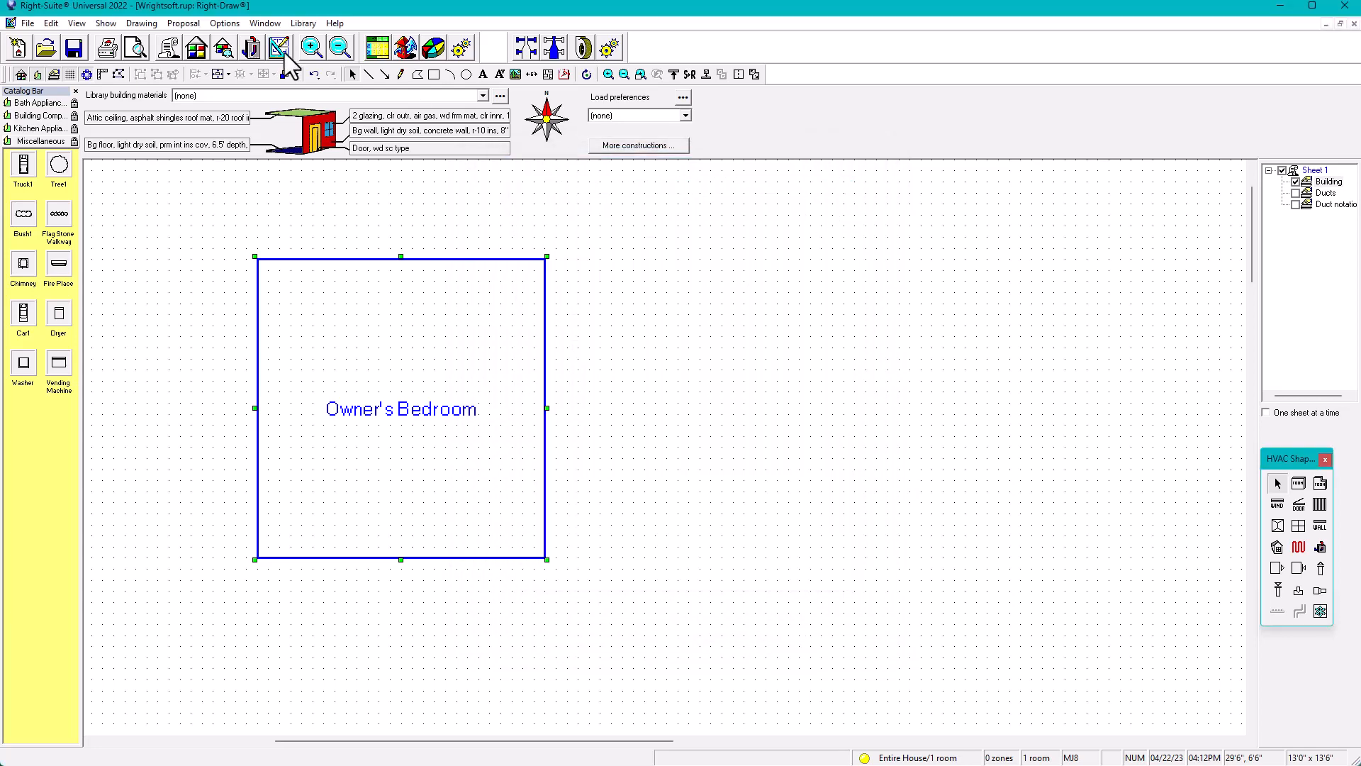
- Recheck the duct loads in the zone's load summary with the vented attic ducts, and return to the drawing
click(223, 49)
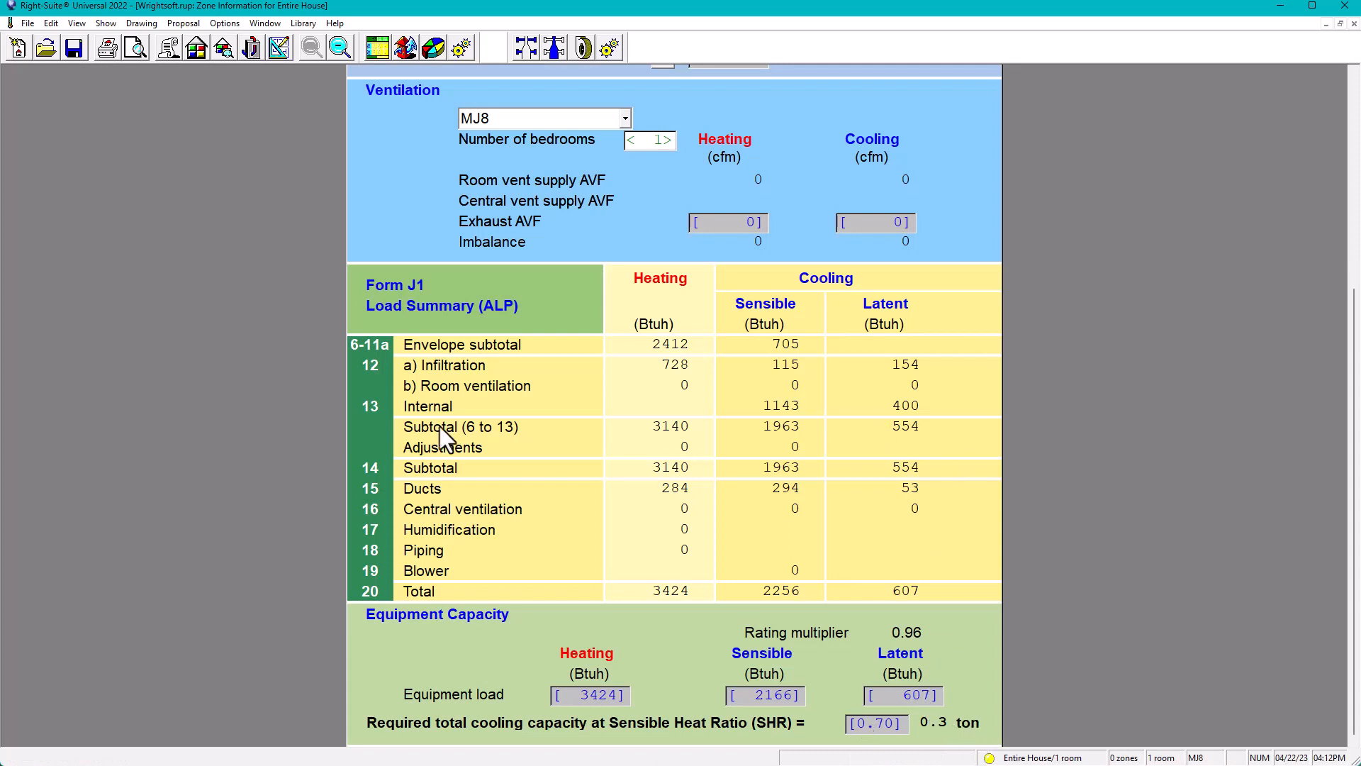
click(282, 48)
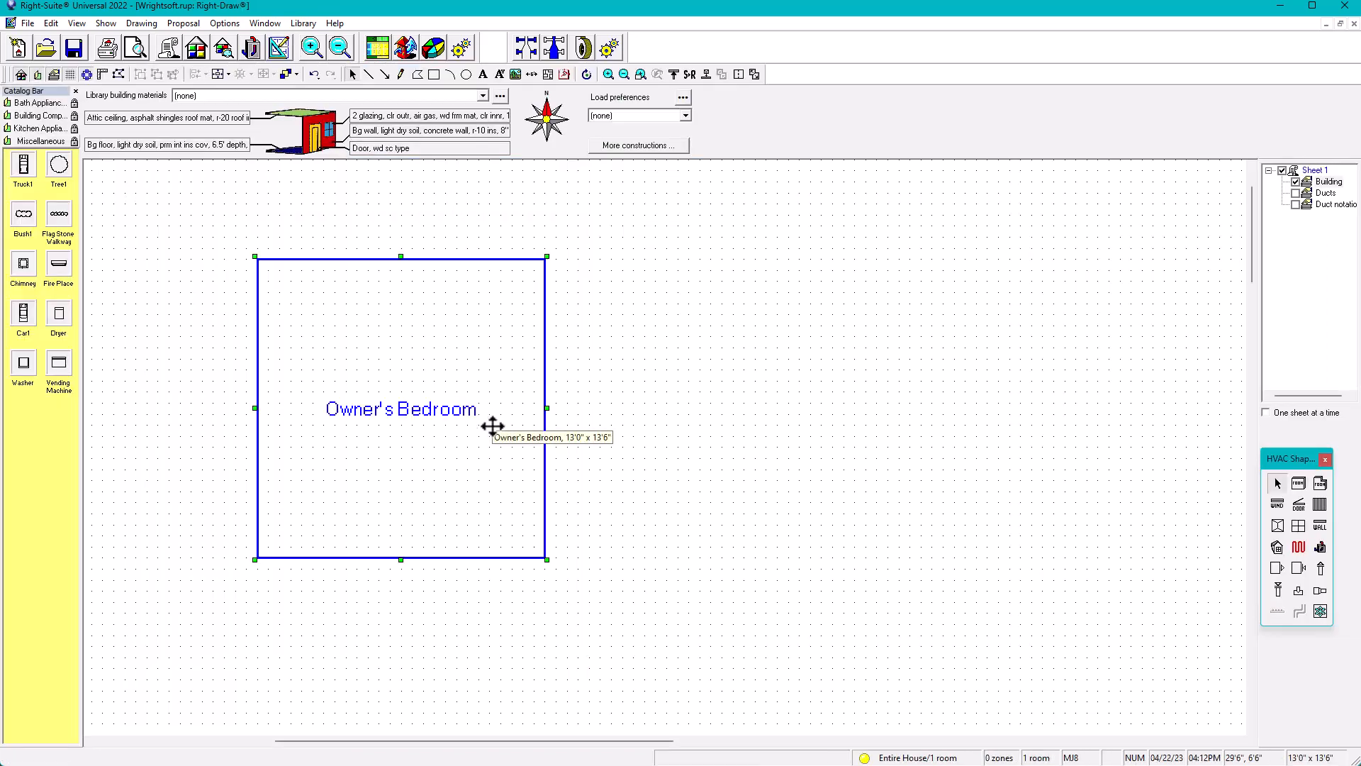
- Examine the automatic branch splitting and the heating and cooling ventilation air flow properties of the Owner's Bedroom
scroll(809, 394, down, 2)
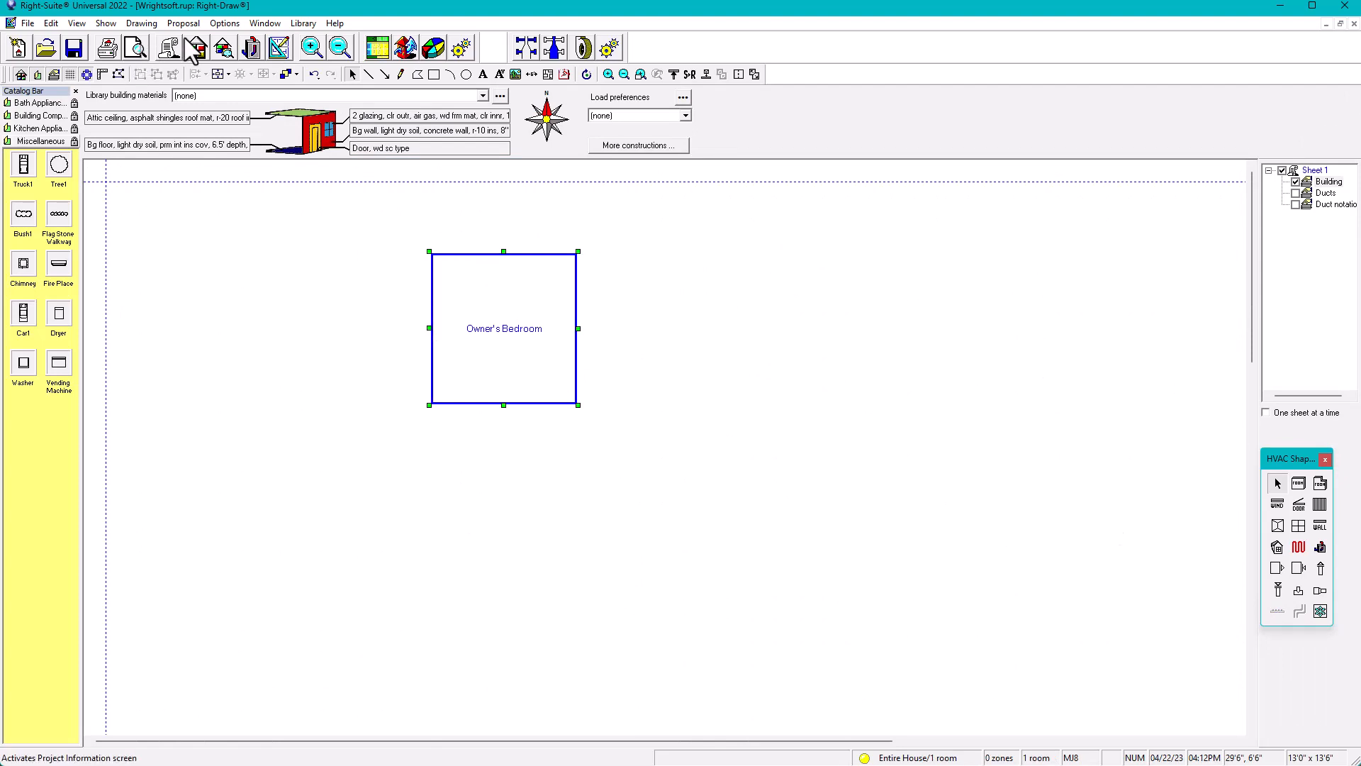
scroll(490, 258, up, 2)
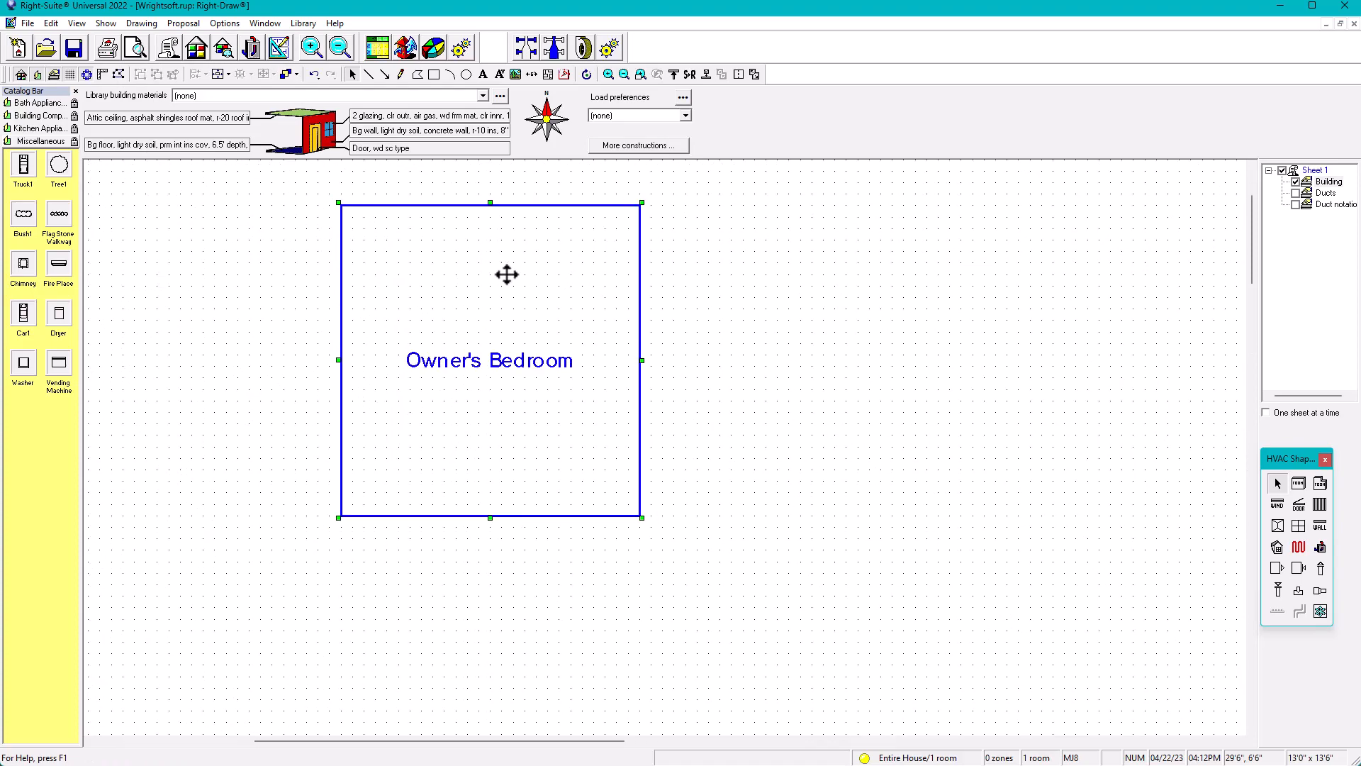
scroll(507, 274, up, 1)
double_click(583, 485)
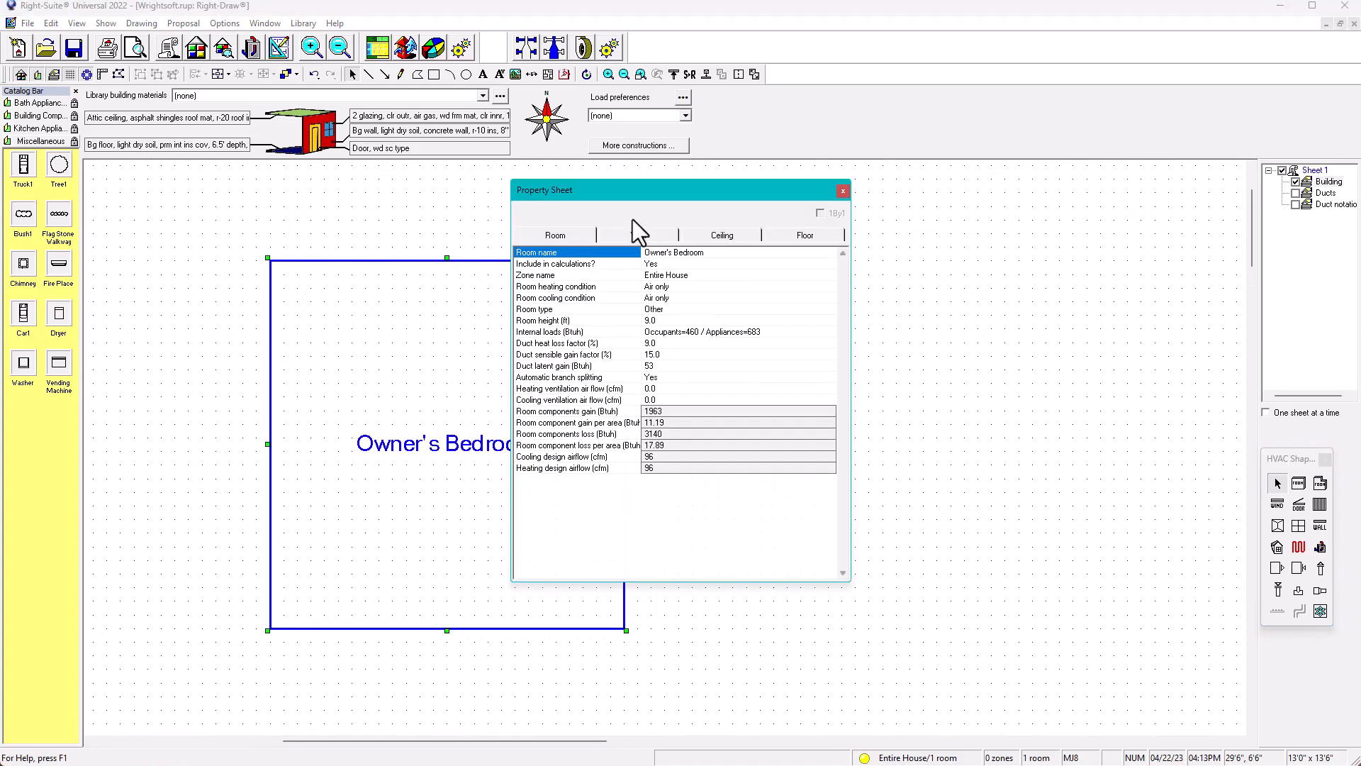
drag(644, 190, 781, 249)
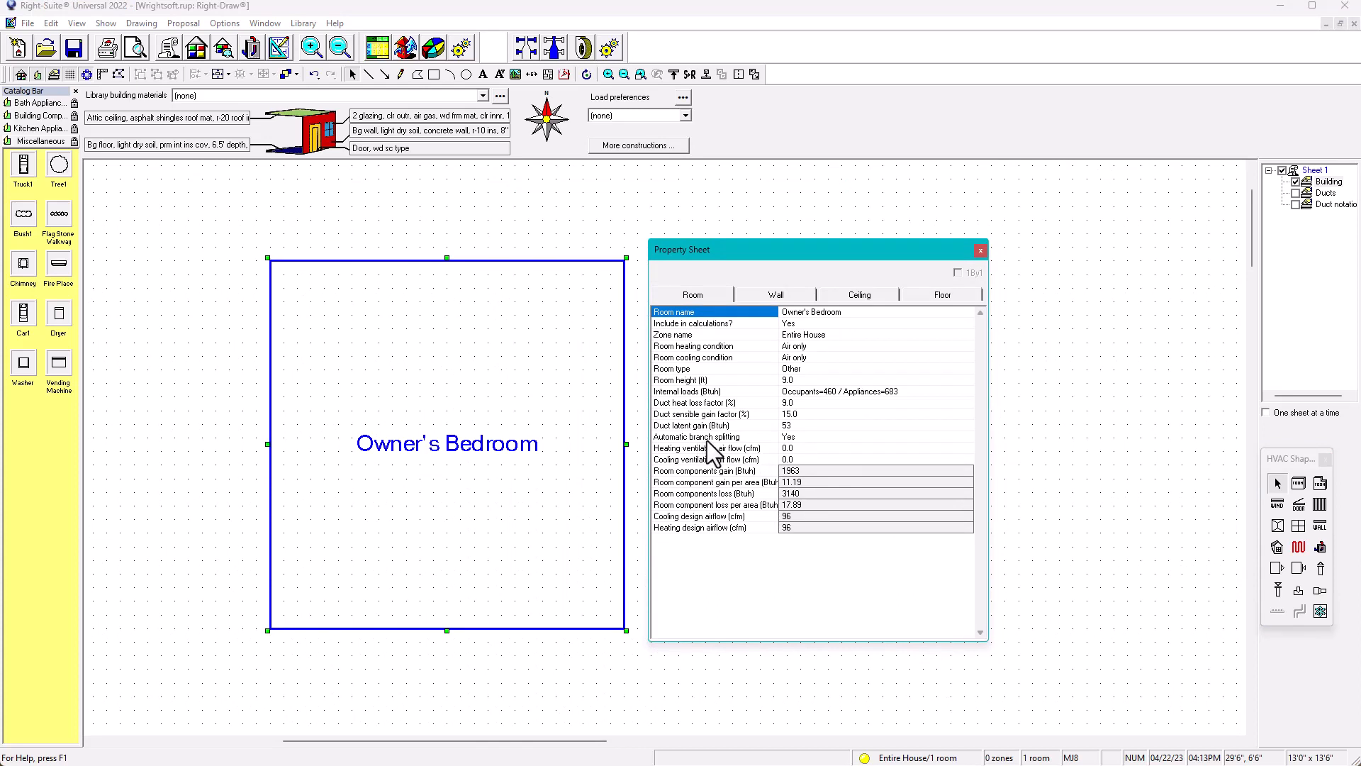
click(800, 437)
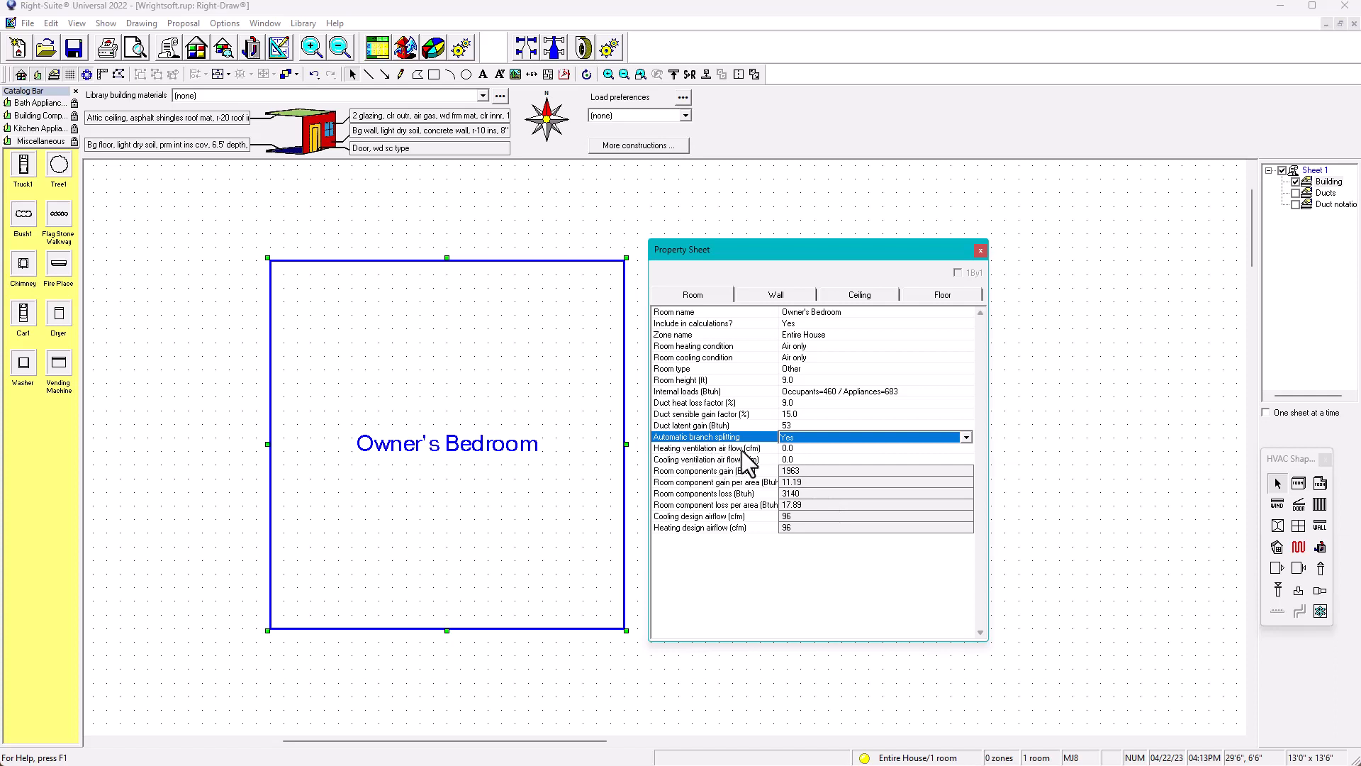
click(803, 449)
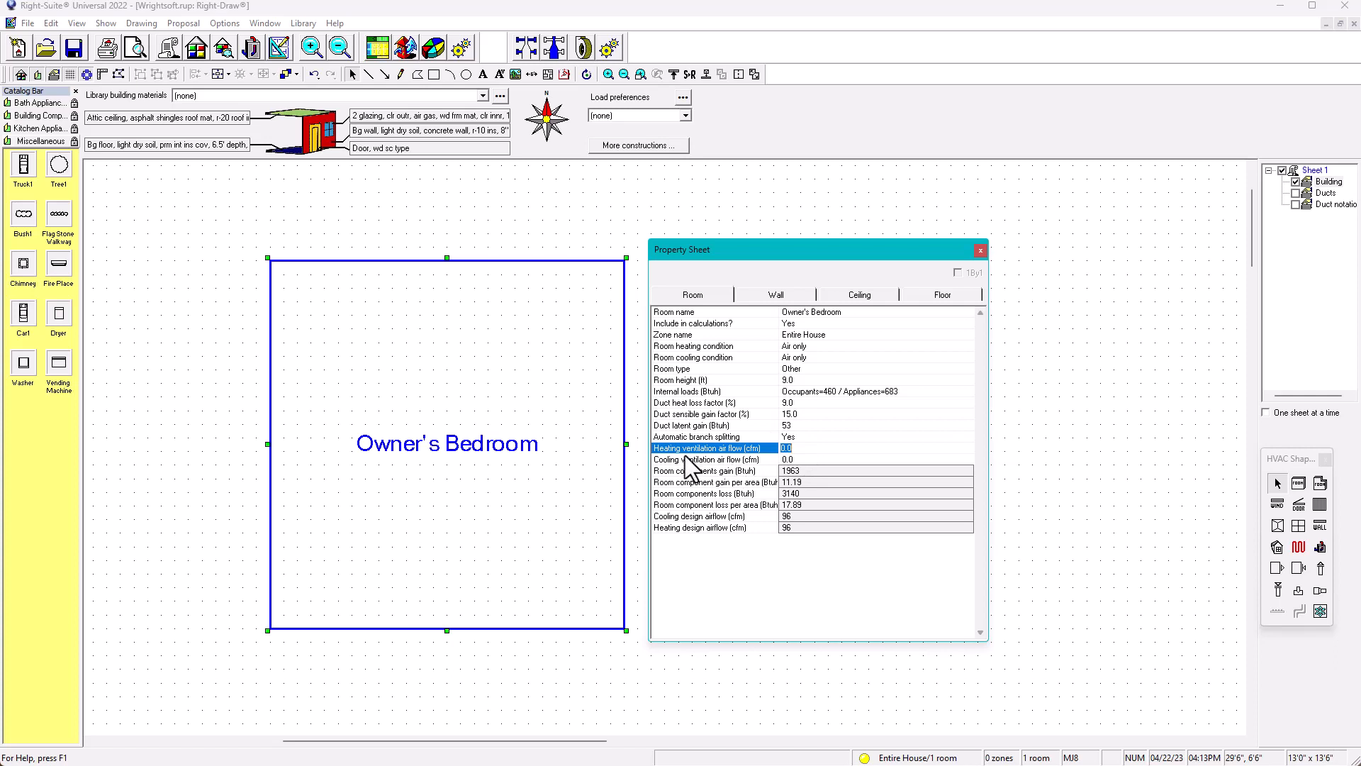
click(801, 461)
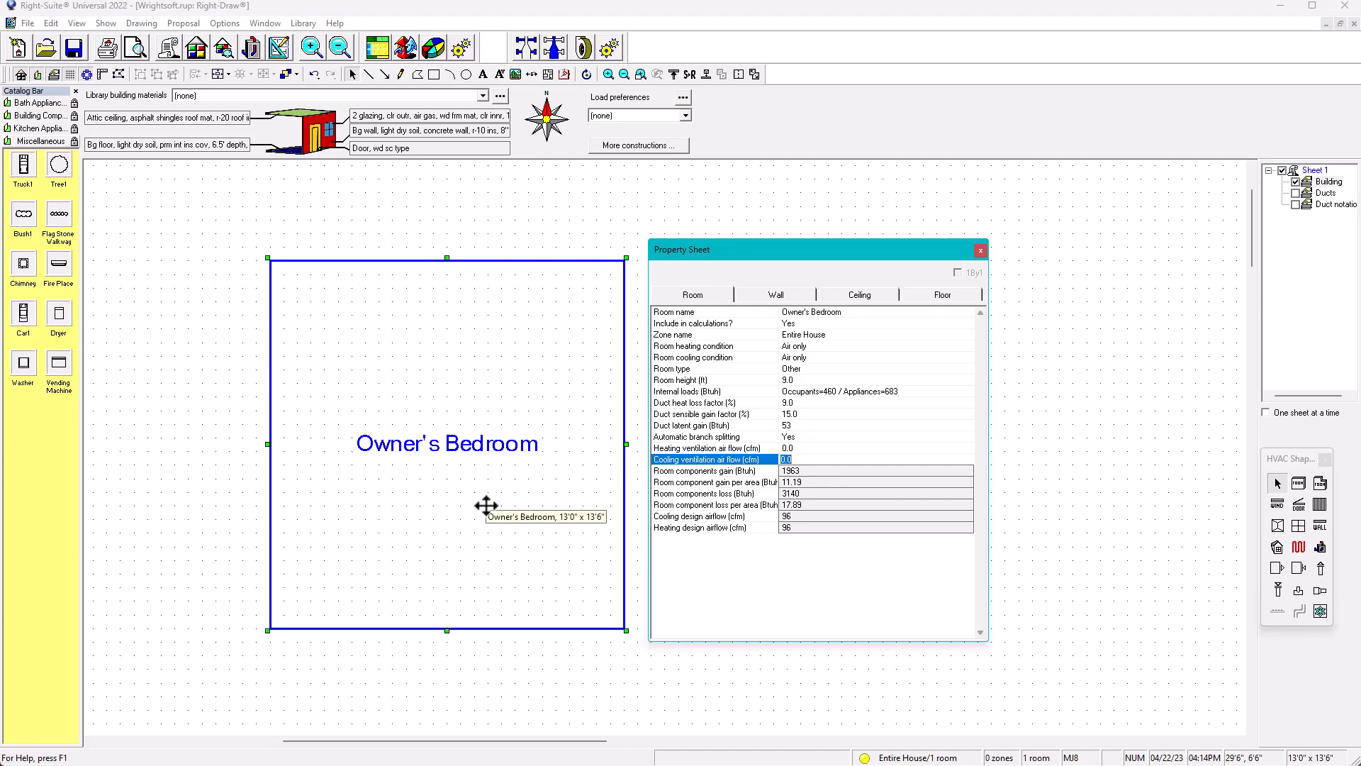
scroll(496, 510, down, 3)
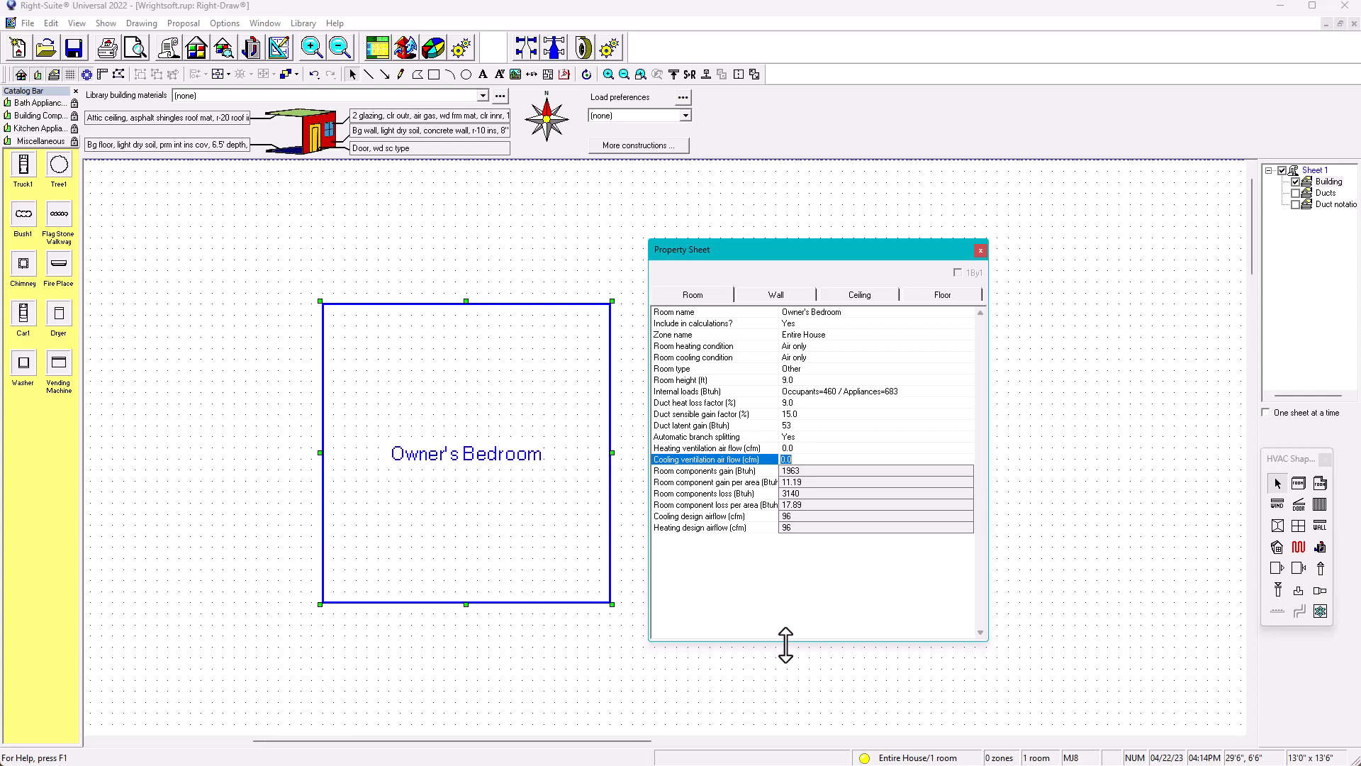
- Close the room properties and examine the system characteristics and ventilation settings in the zone information
click(980, 250)
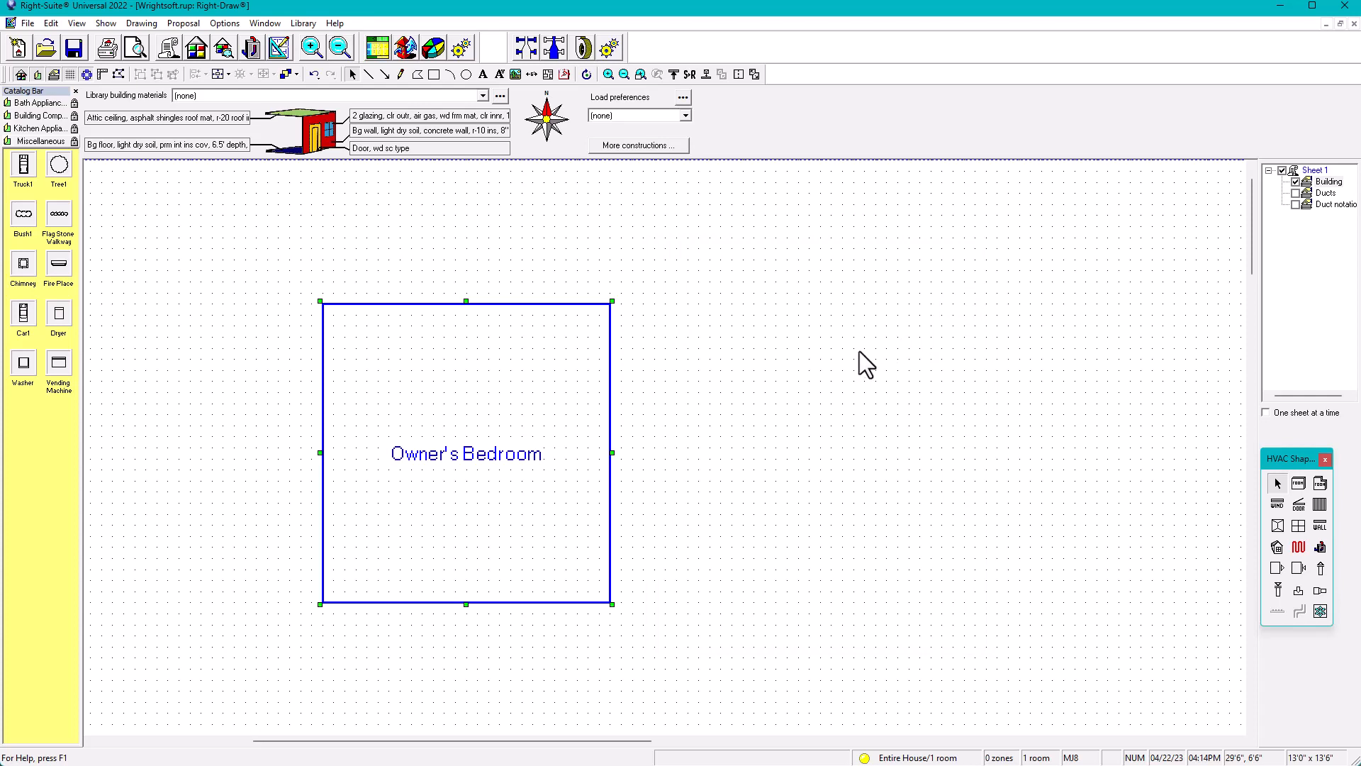
click(222, 46)
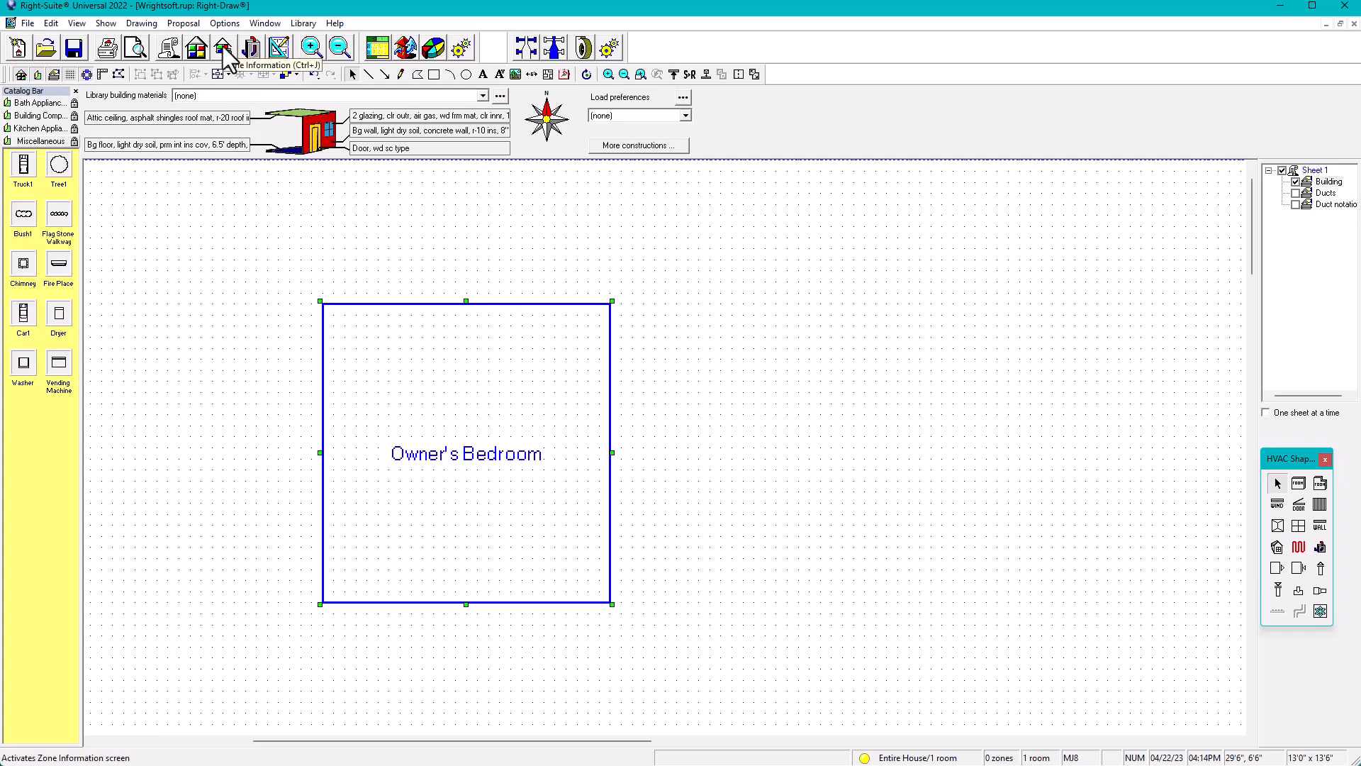
scroll(645, 385, up, 3)
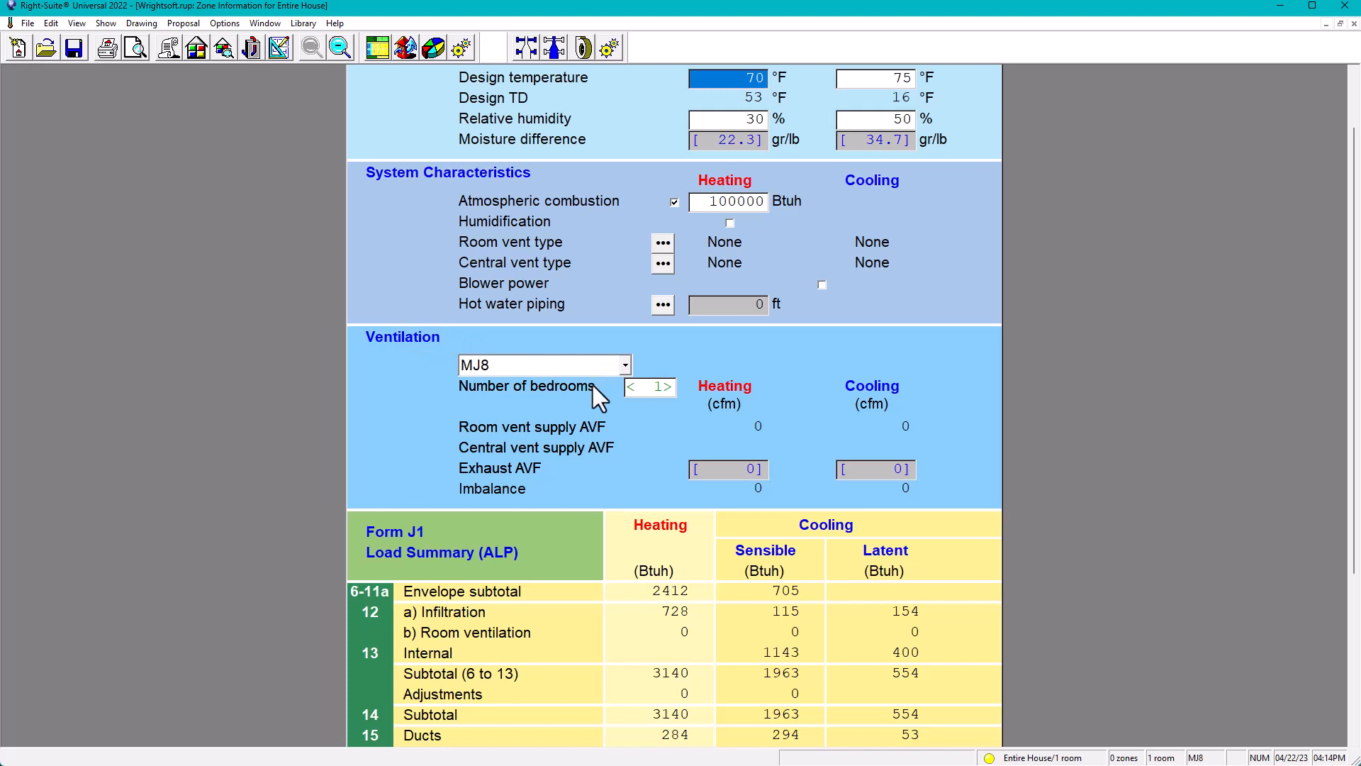
- Set the zone's ventilation standard to ASHRAE 62.2-2010
click(626, 364)
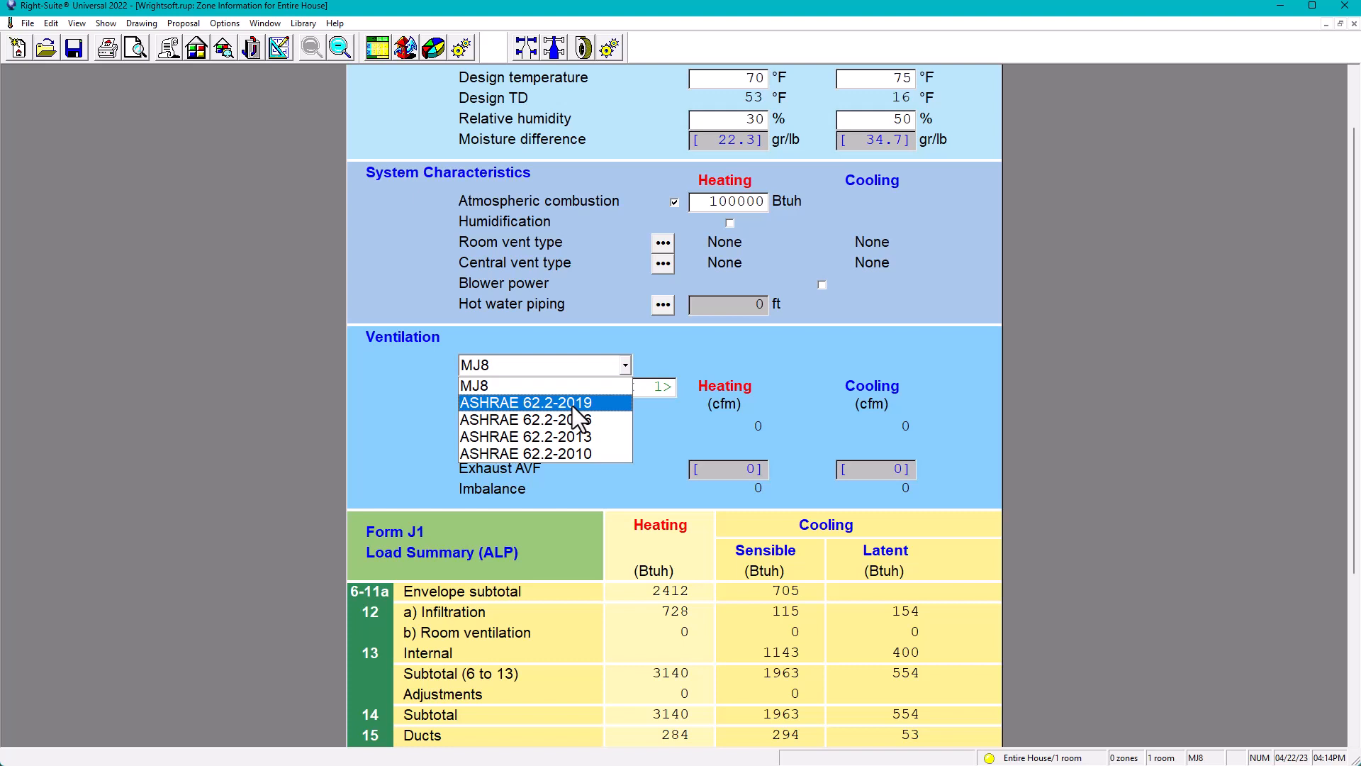
click(564, 452)
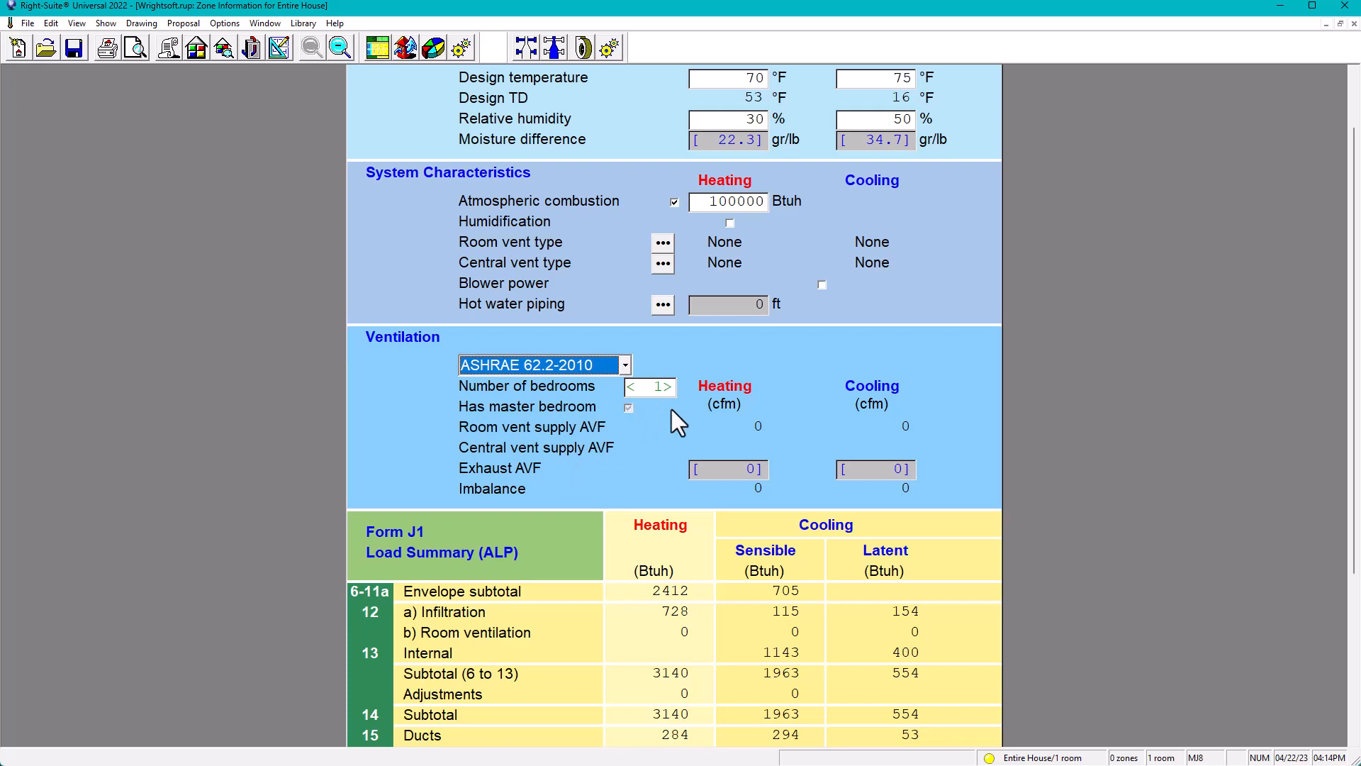
scroll(723, 413, up, 1)
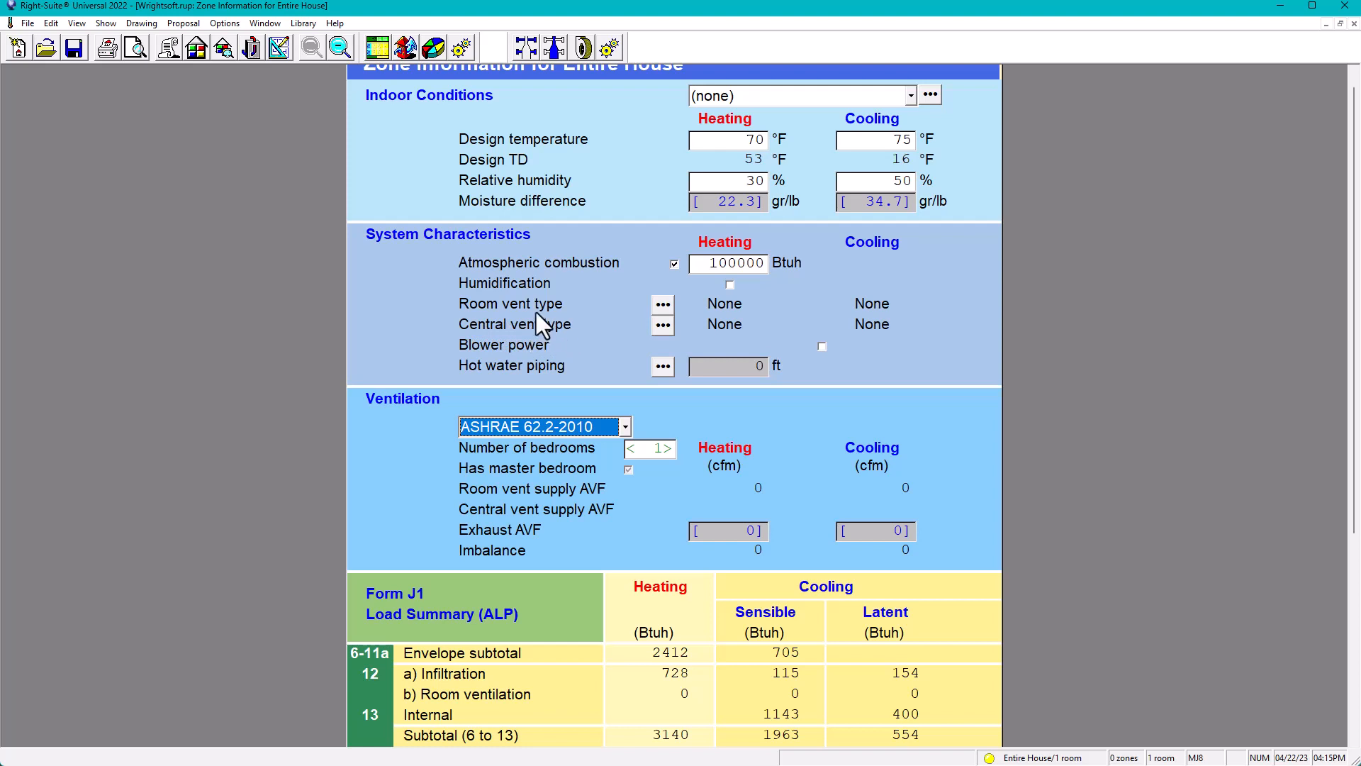
- Look through the heating type options of the zone's room vent system and close its details without changes
click(666, 304)
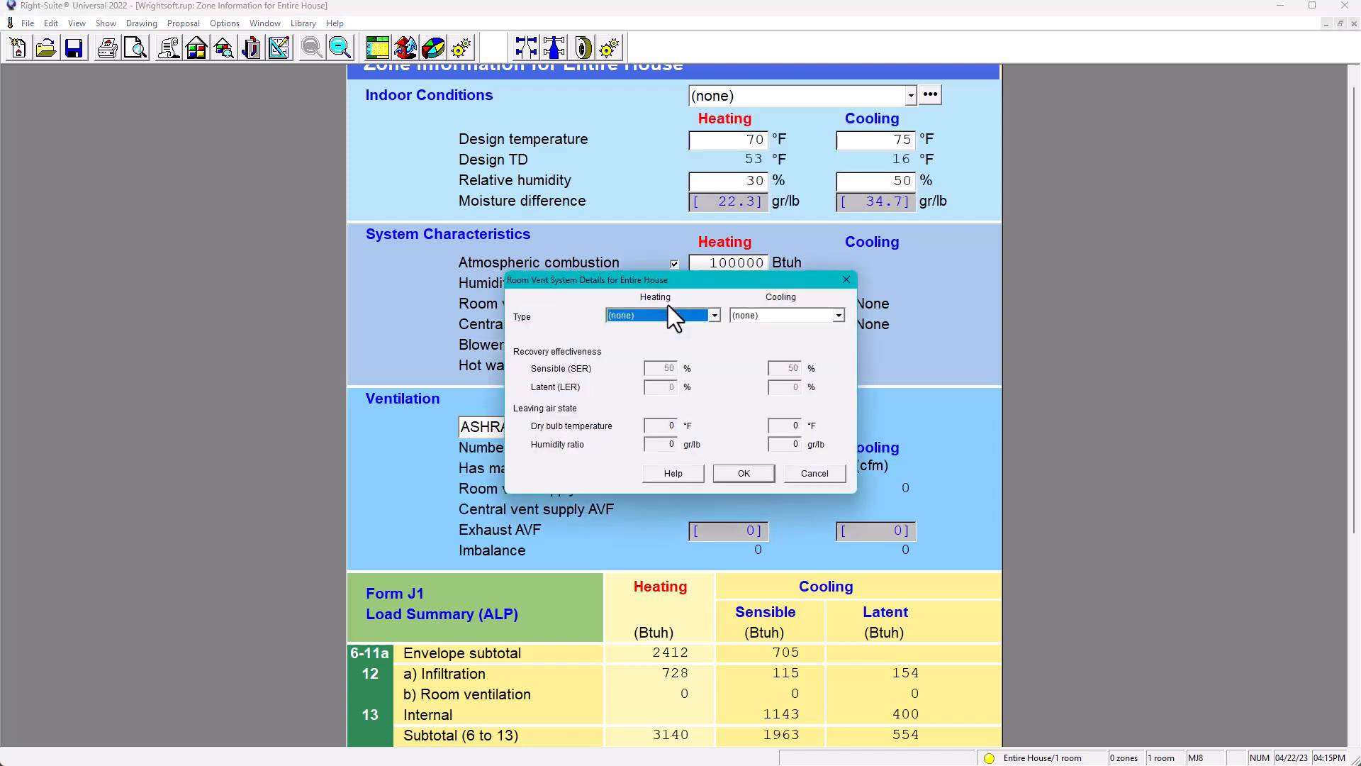
click(716, 316)
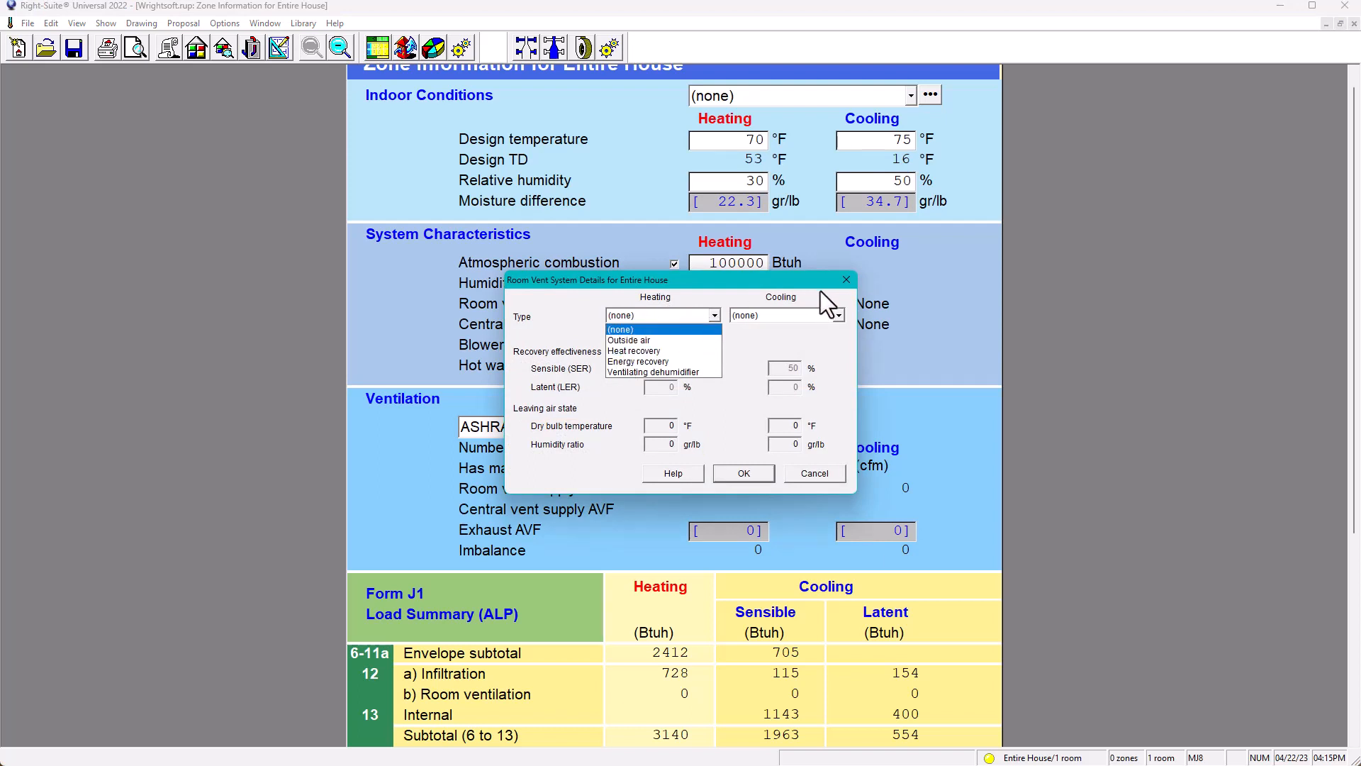
click(848, 281)
click(847, 281)
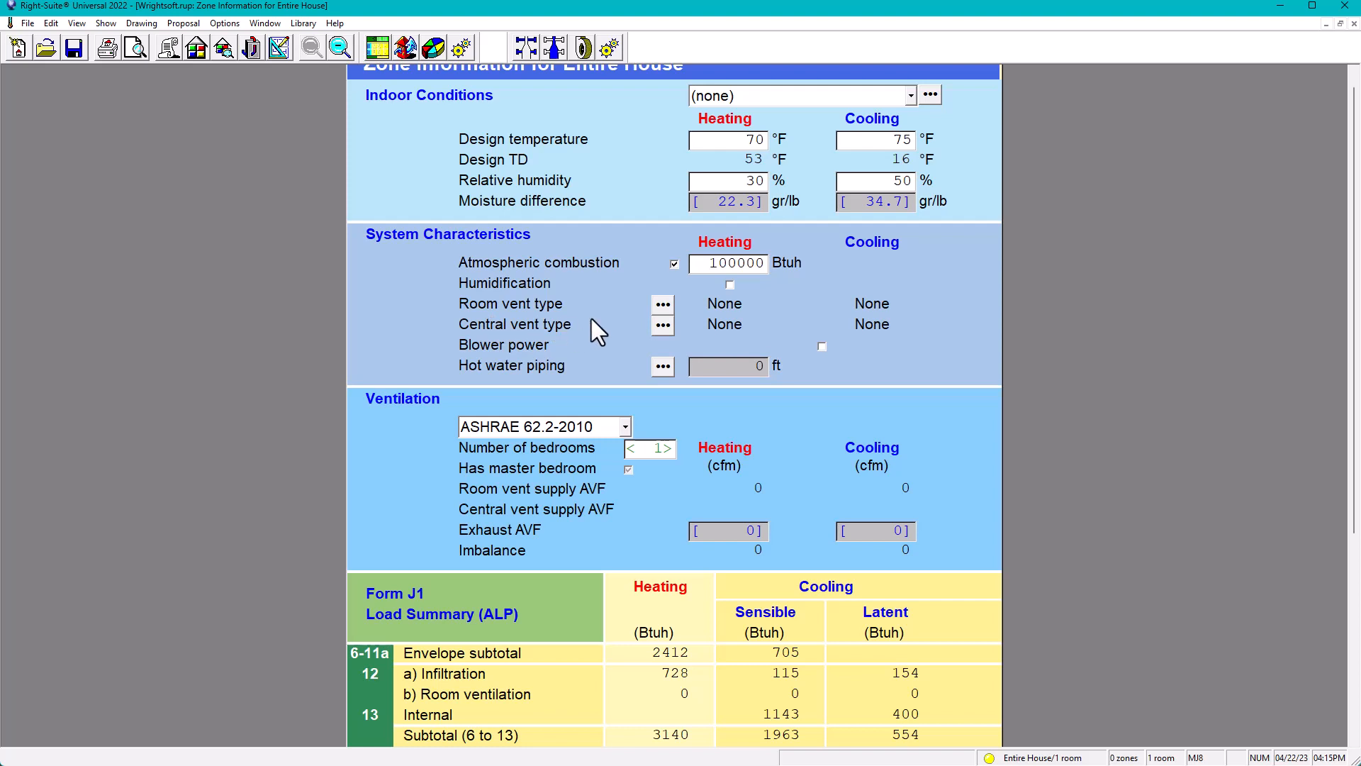
- Set the zone's central vent system type to Outside air for both heating and cooling
click(659, 328)
click(715, 315)
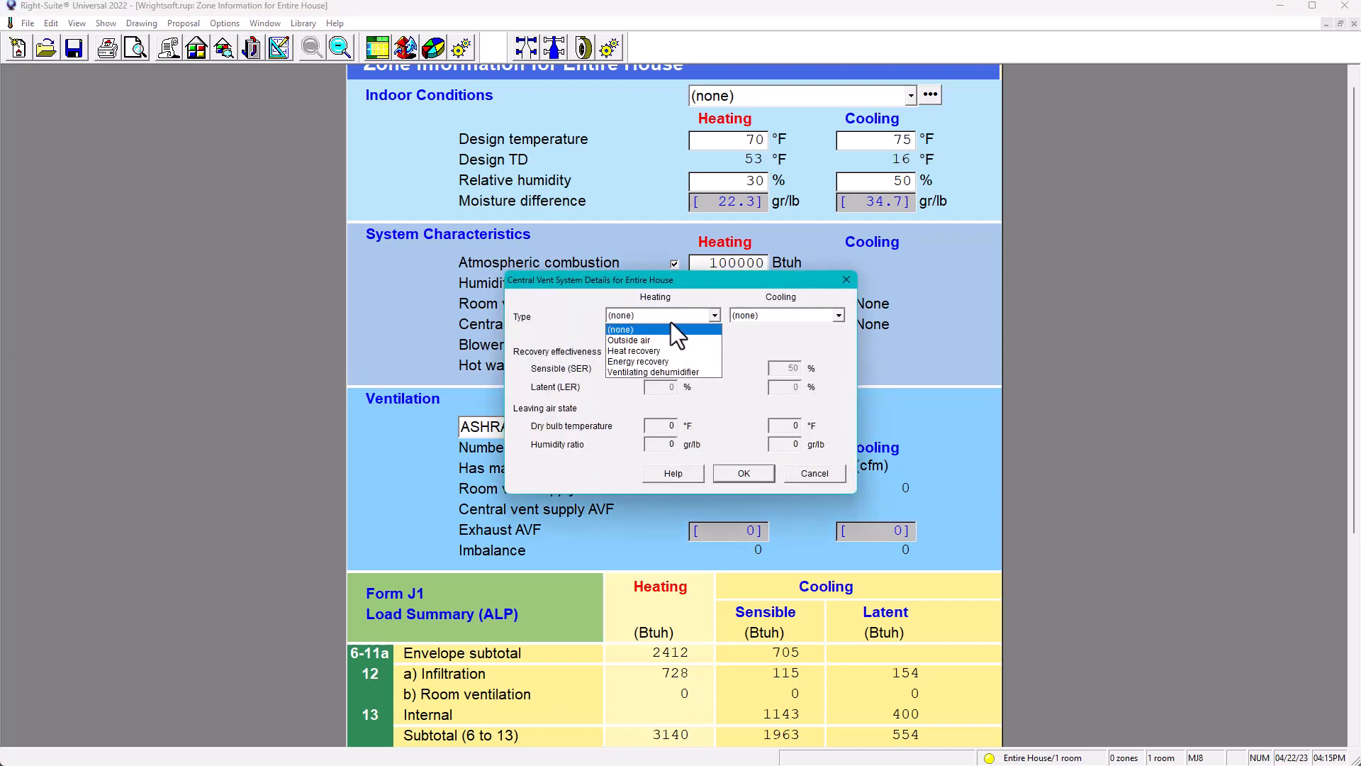
click(638, 340)
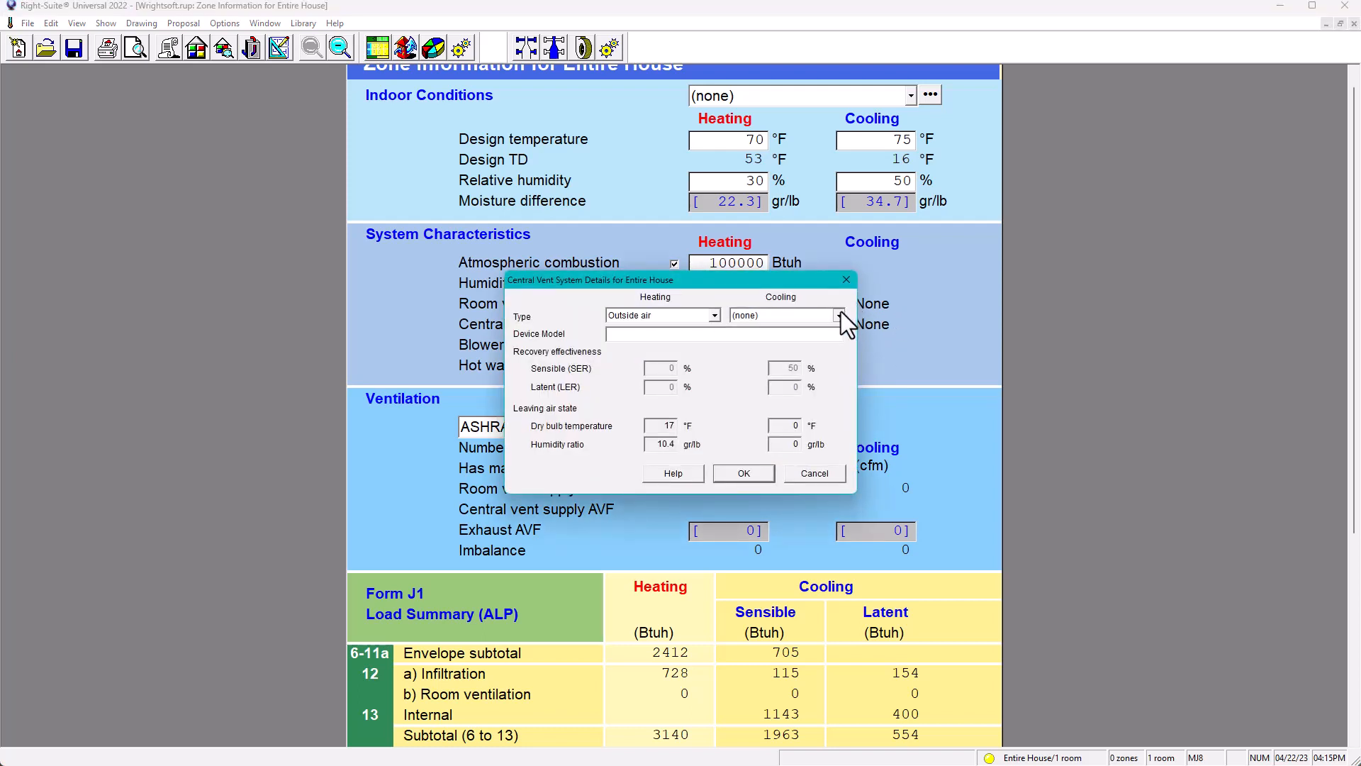
click(839, 315)
click(763, 342)
click(712, 316)
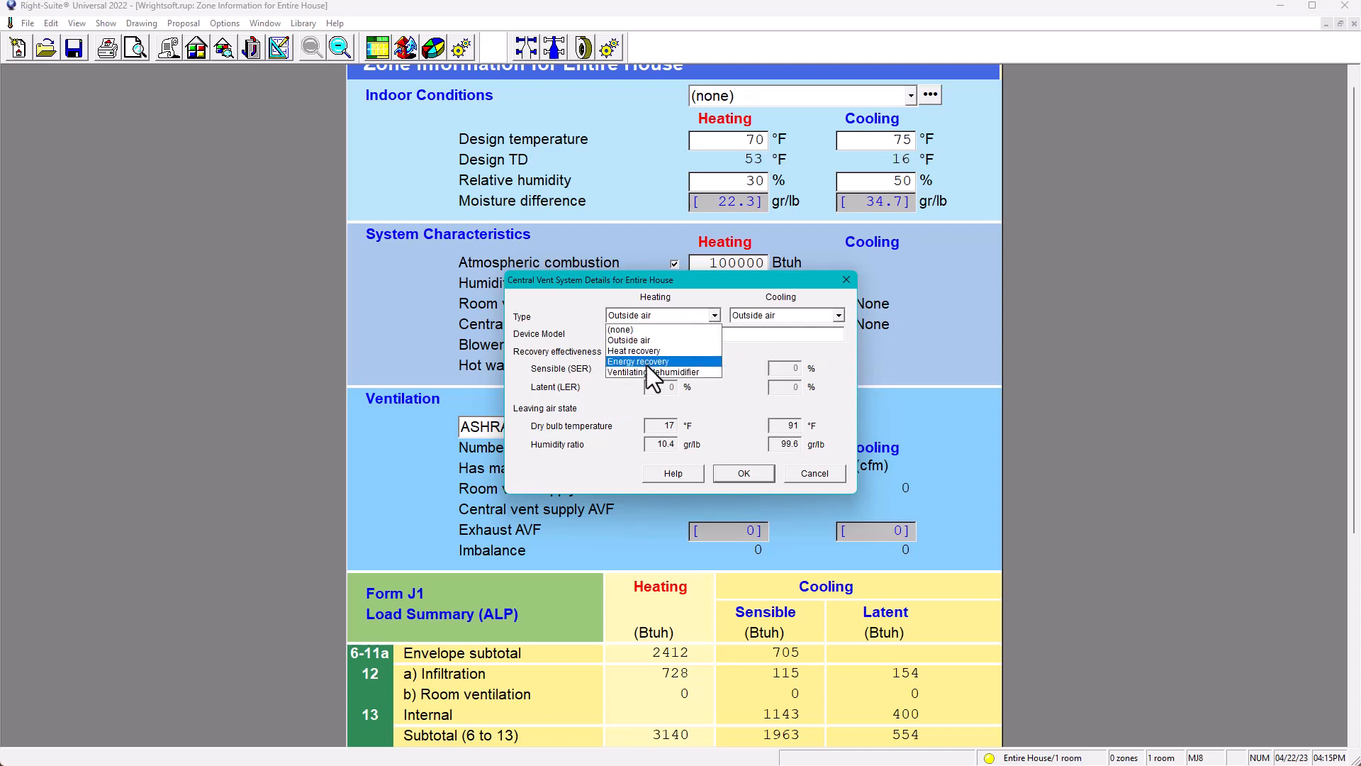
click(714, 315)
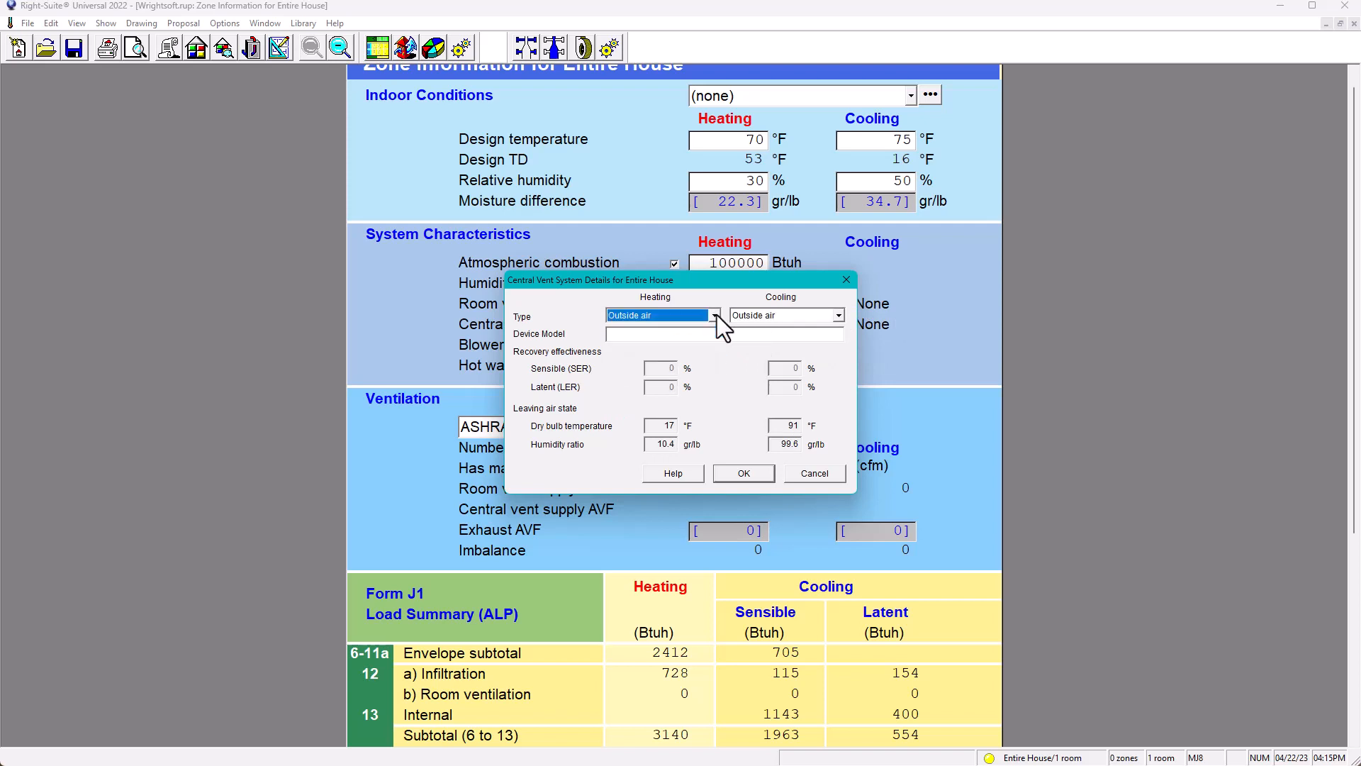
click(745, 473)
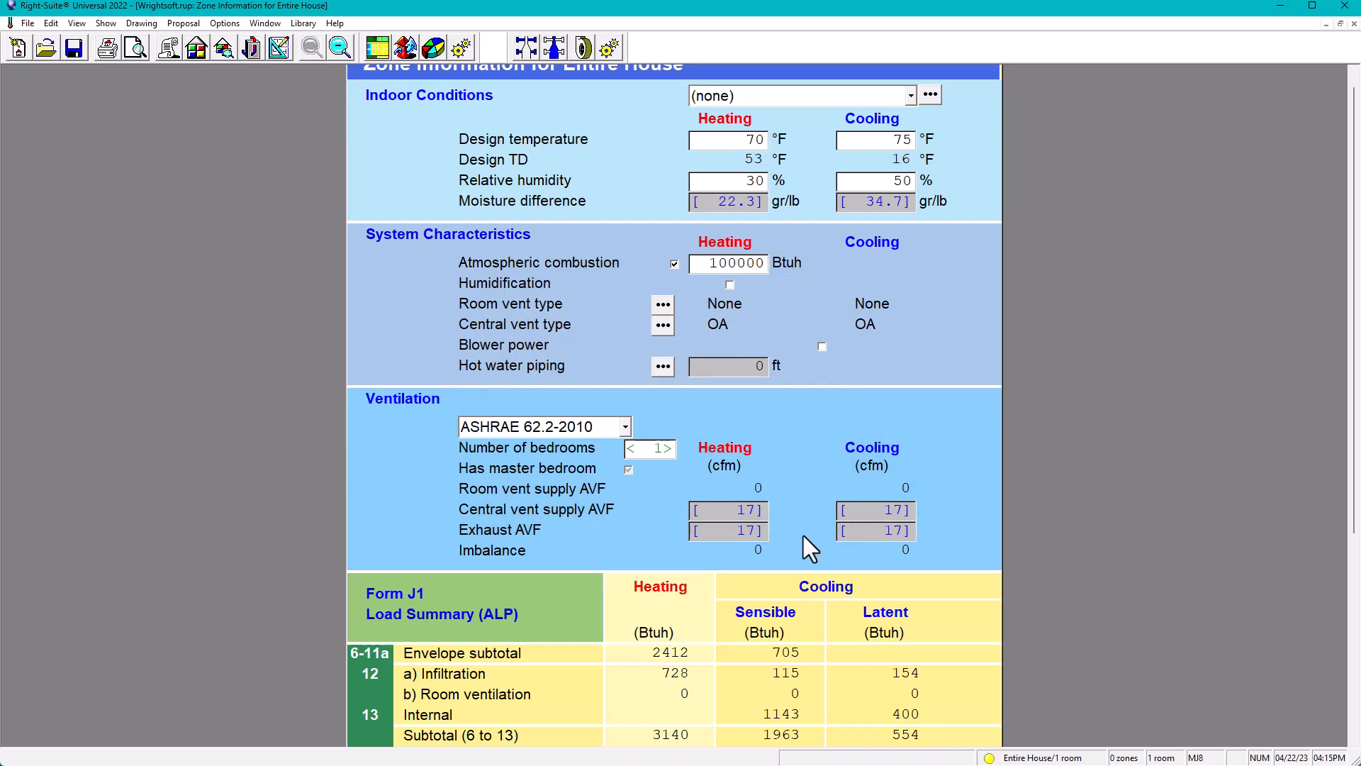
- Examine the central ventilation loads in the zone's load summary and return to the drawing
scroll(861, 543, down, 5)
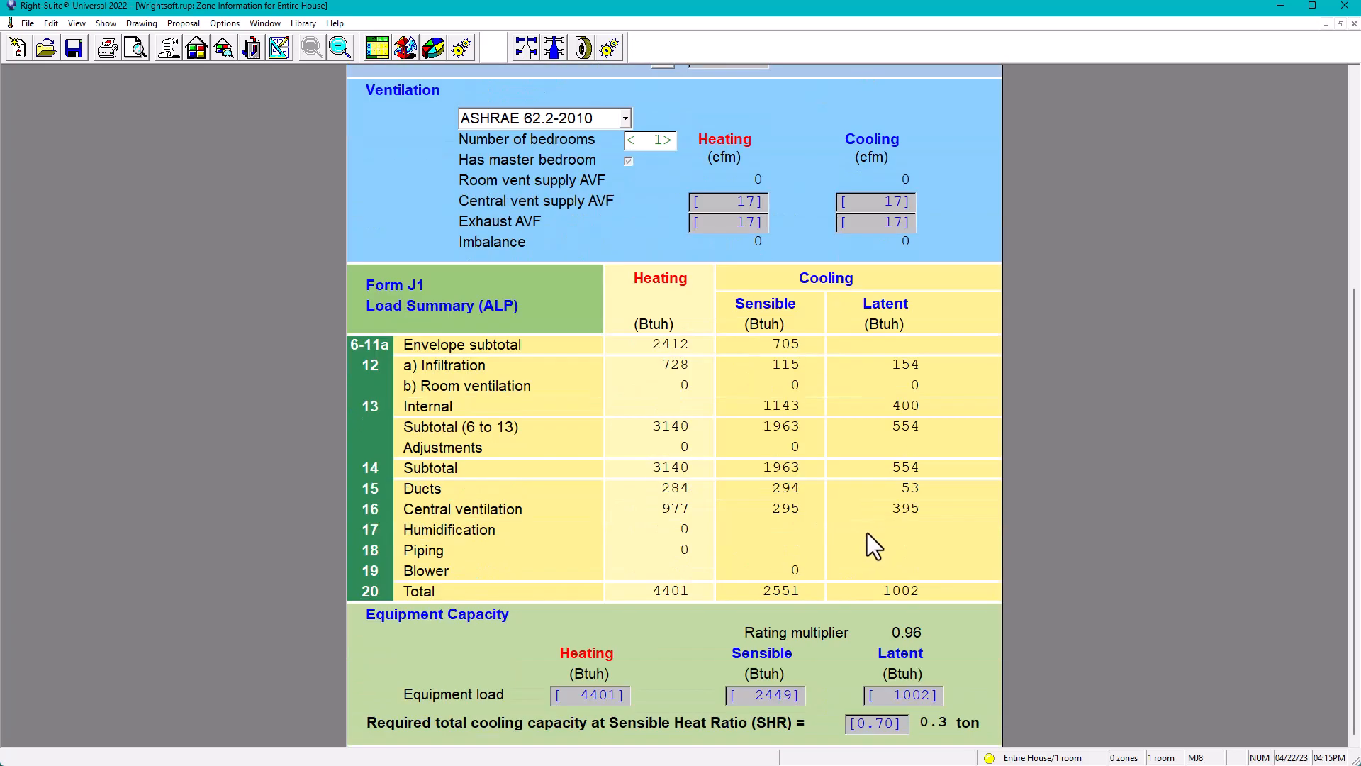
scroll(867, 534, up, 5)
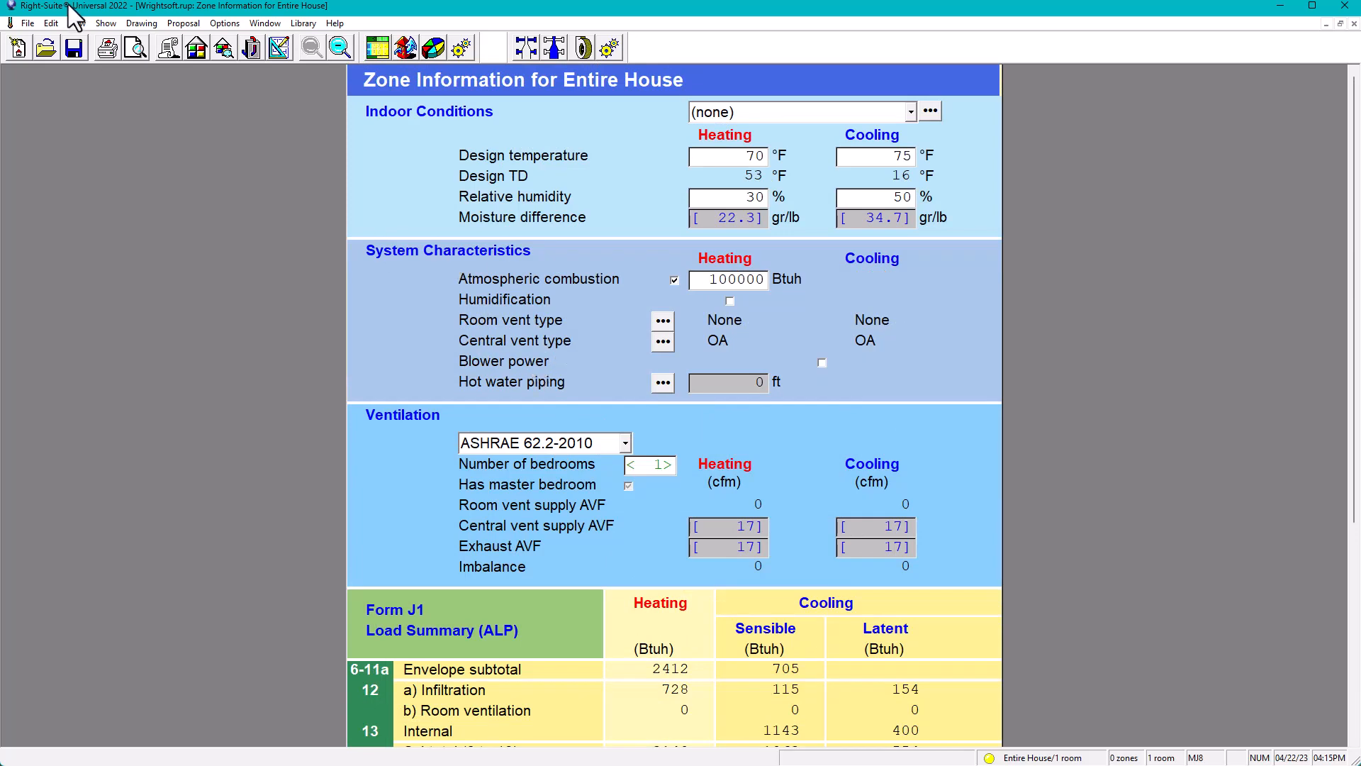
click(254, 50)
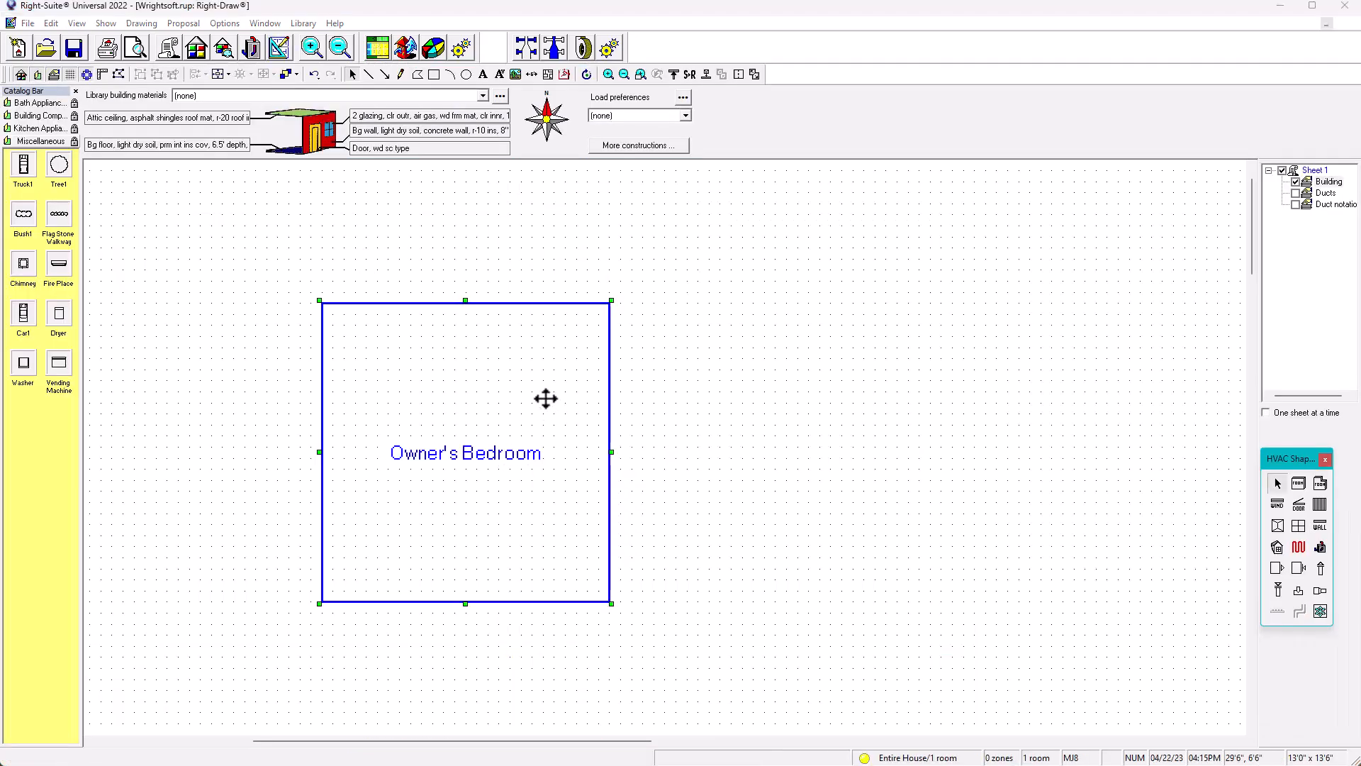
- Compare the Owner's Bedroom's ventilation air flow properties with the room vent type in the zone information, and return to the drawing
double_click(547, 398)
drag(645, 193, 765, 245)
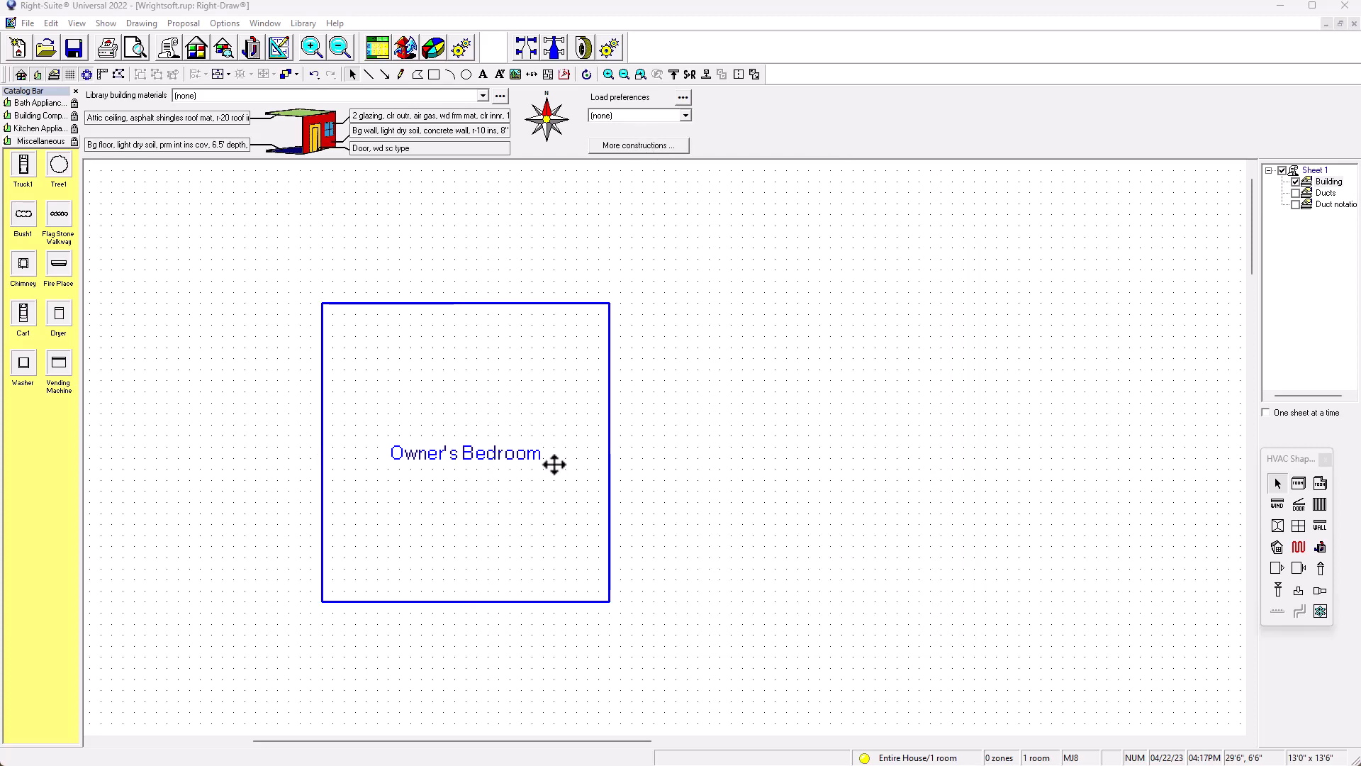
click(569, 430)
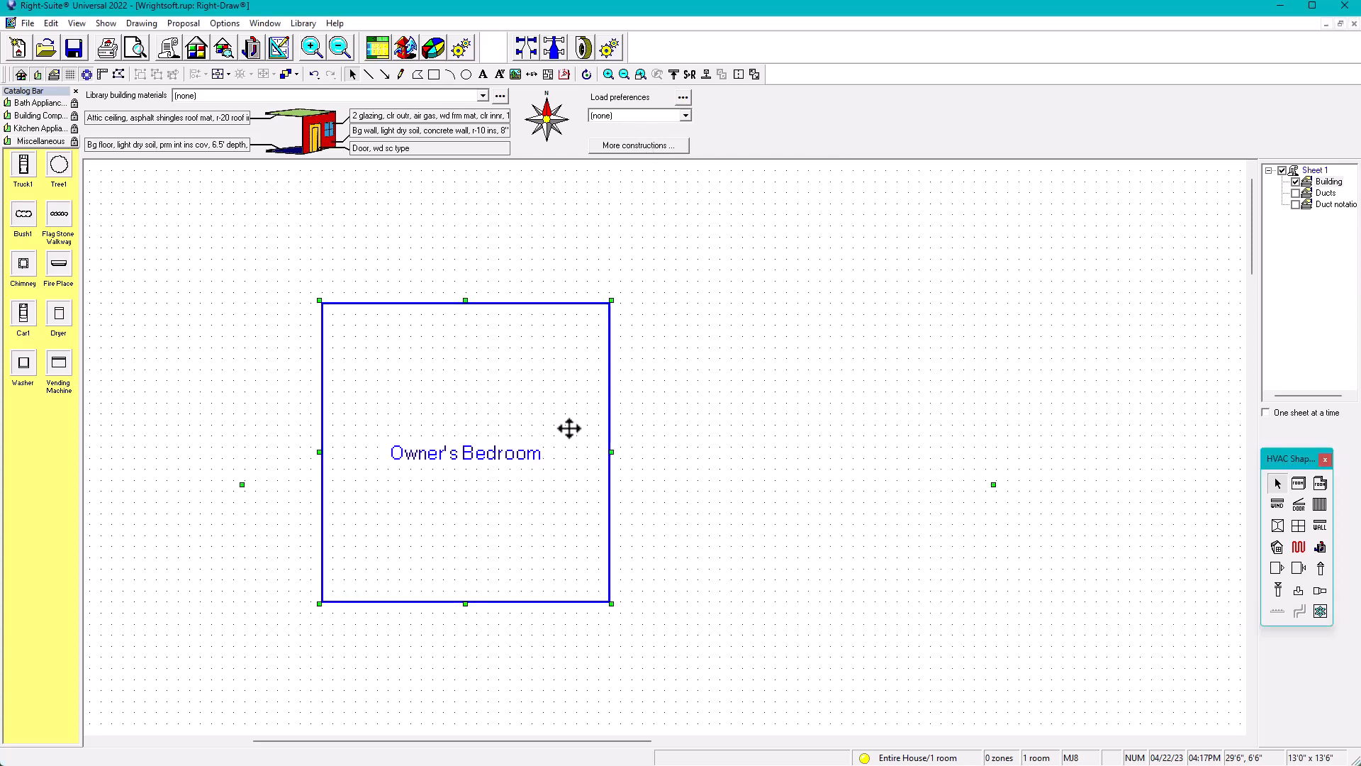
double_click(569, 428)
drag(670, 189, 774, 225)
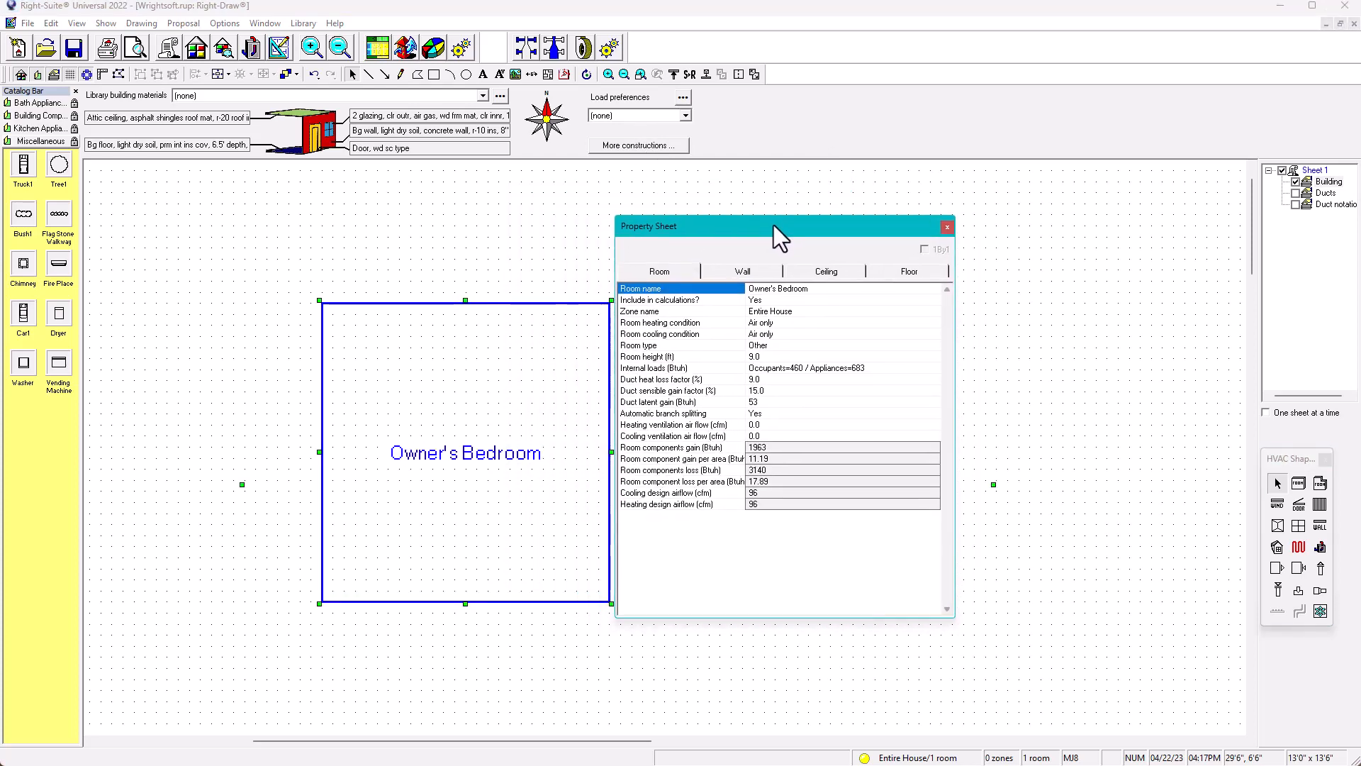
click(765, 425)
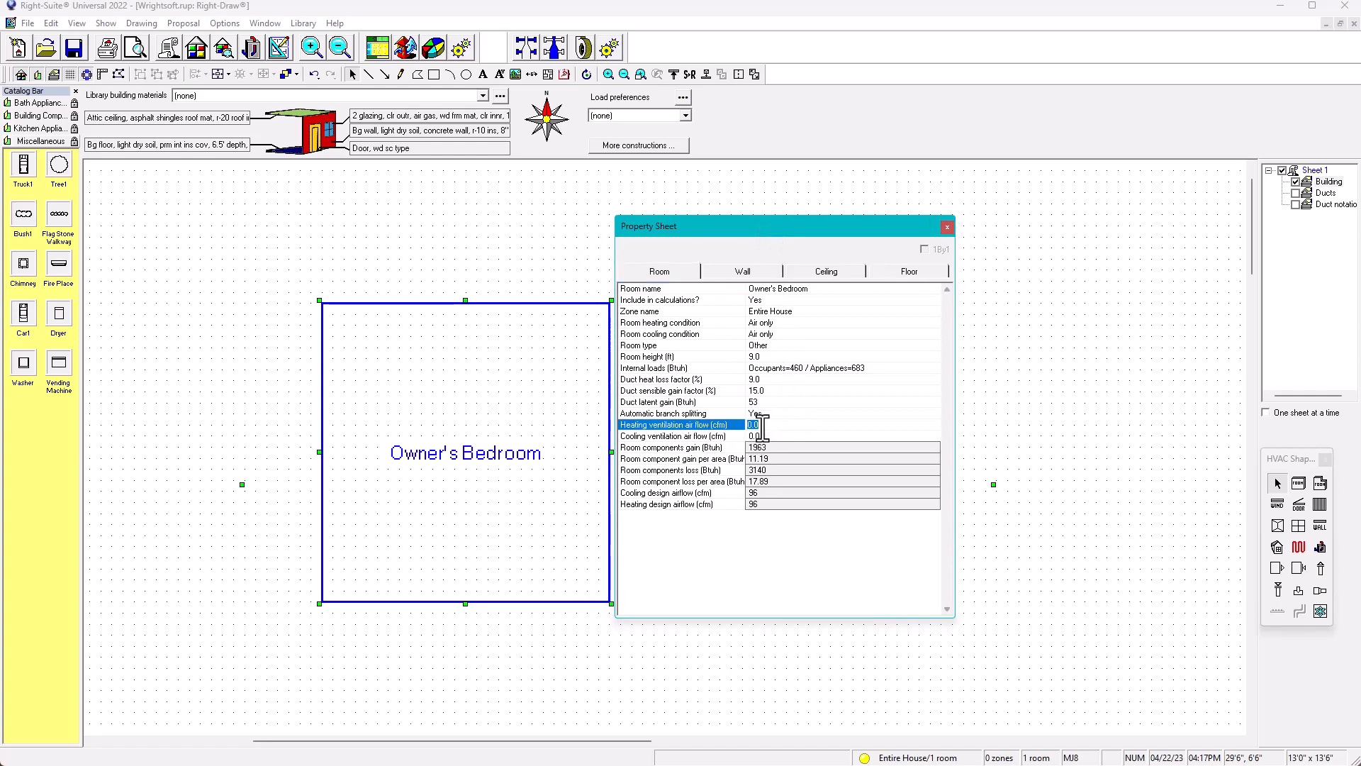
click(947, 227)
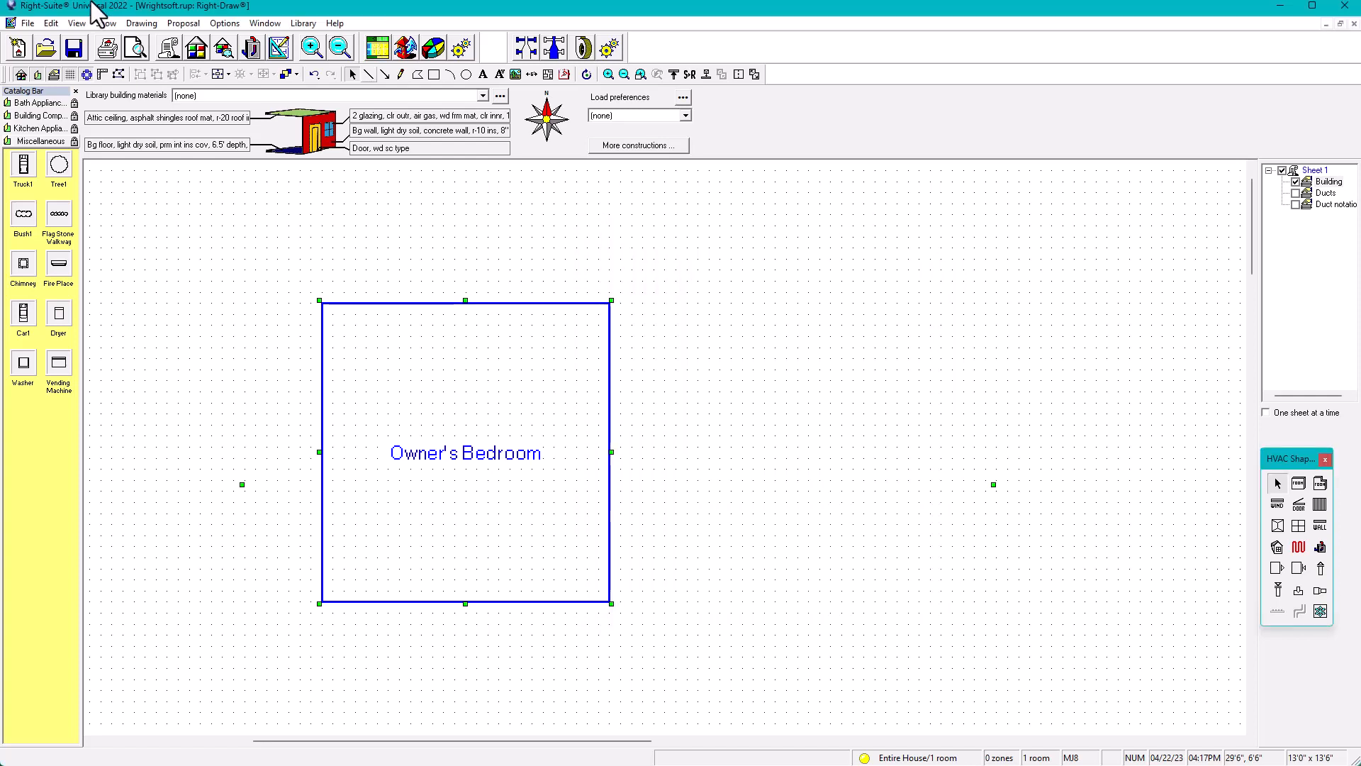
click(216, 49)
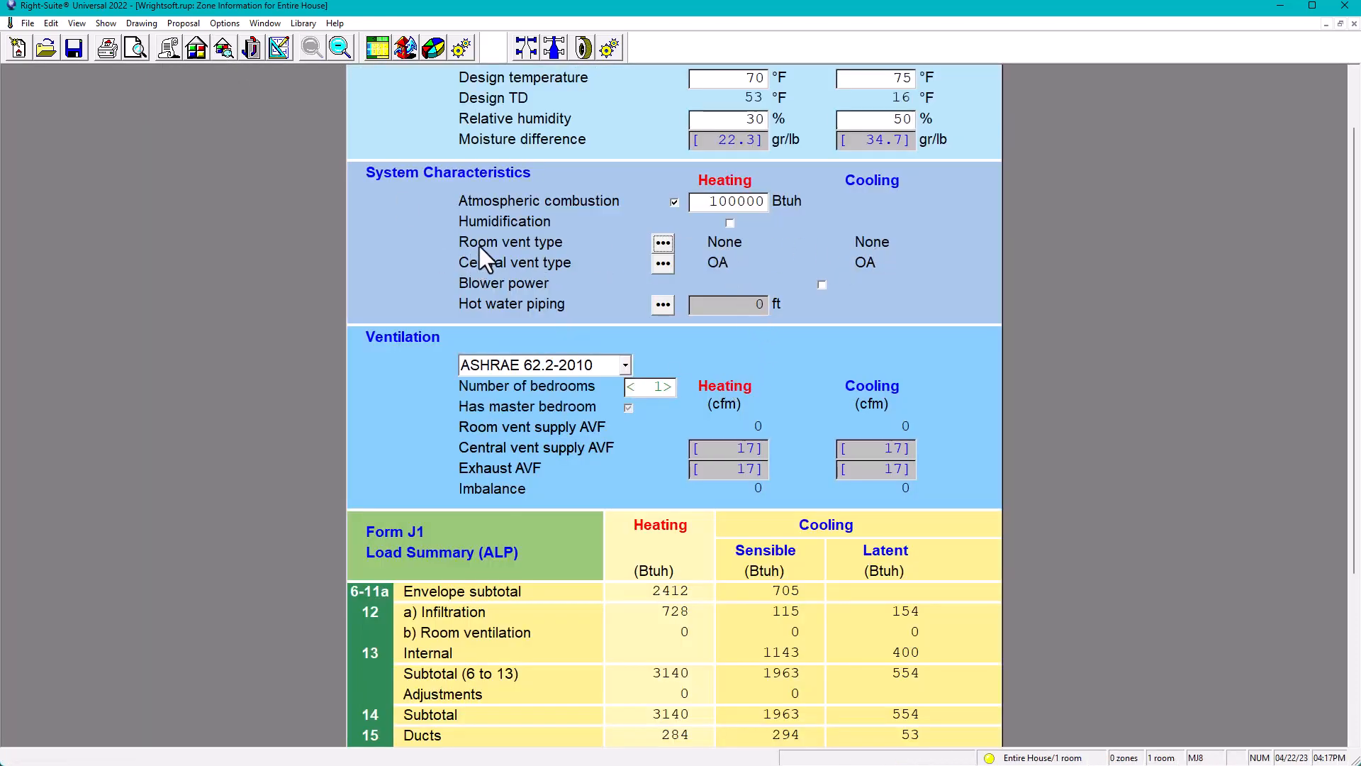
click(284, 47)
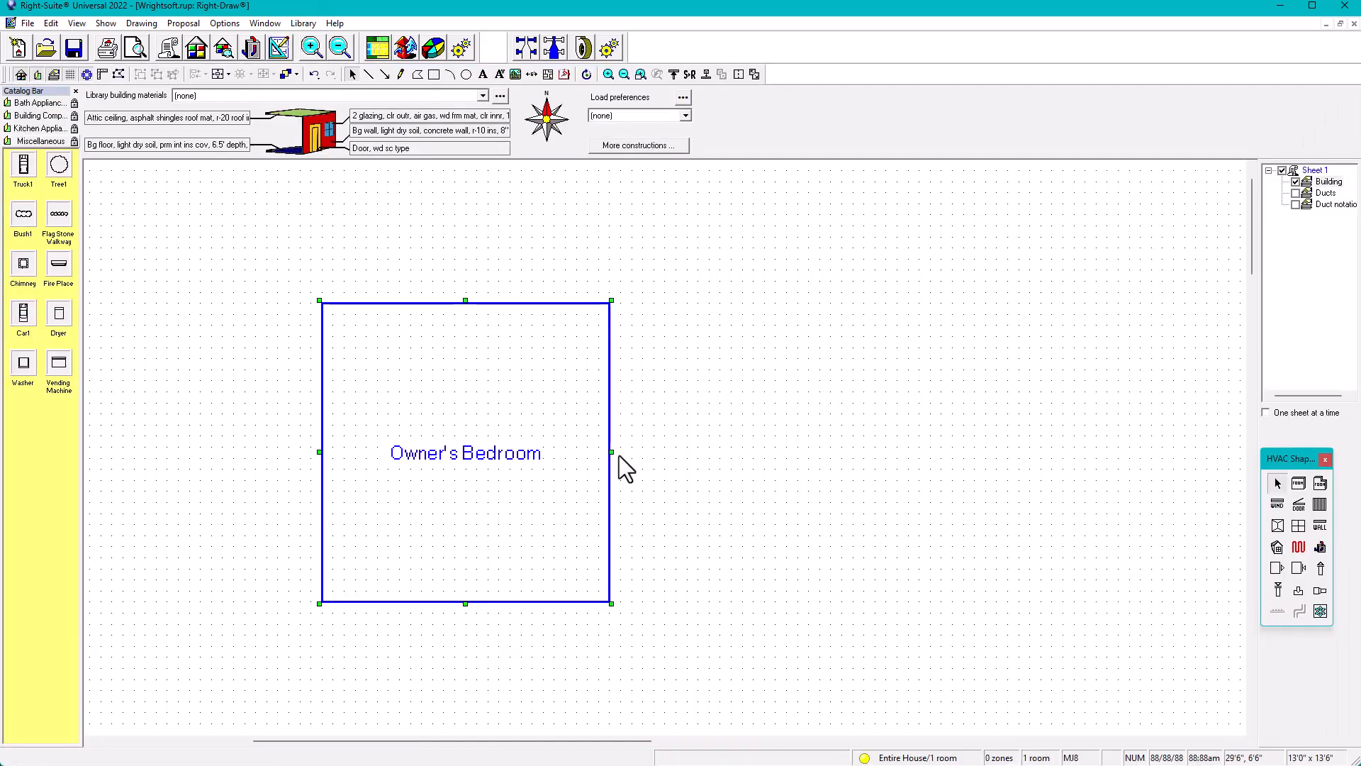
- Set the Owner's Bedroom's heating and cooling ventilation air flows to 90 cfm each and close its properties
double_click(596, 397)
drag(637, 190, 758, 246)
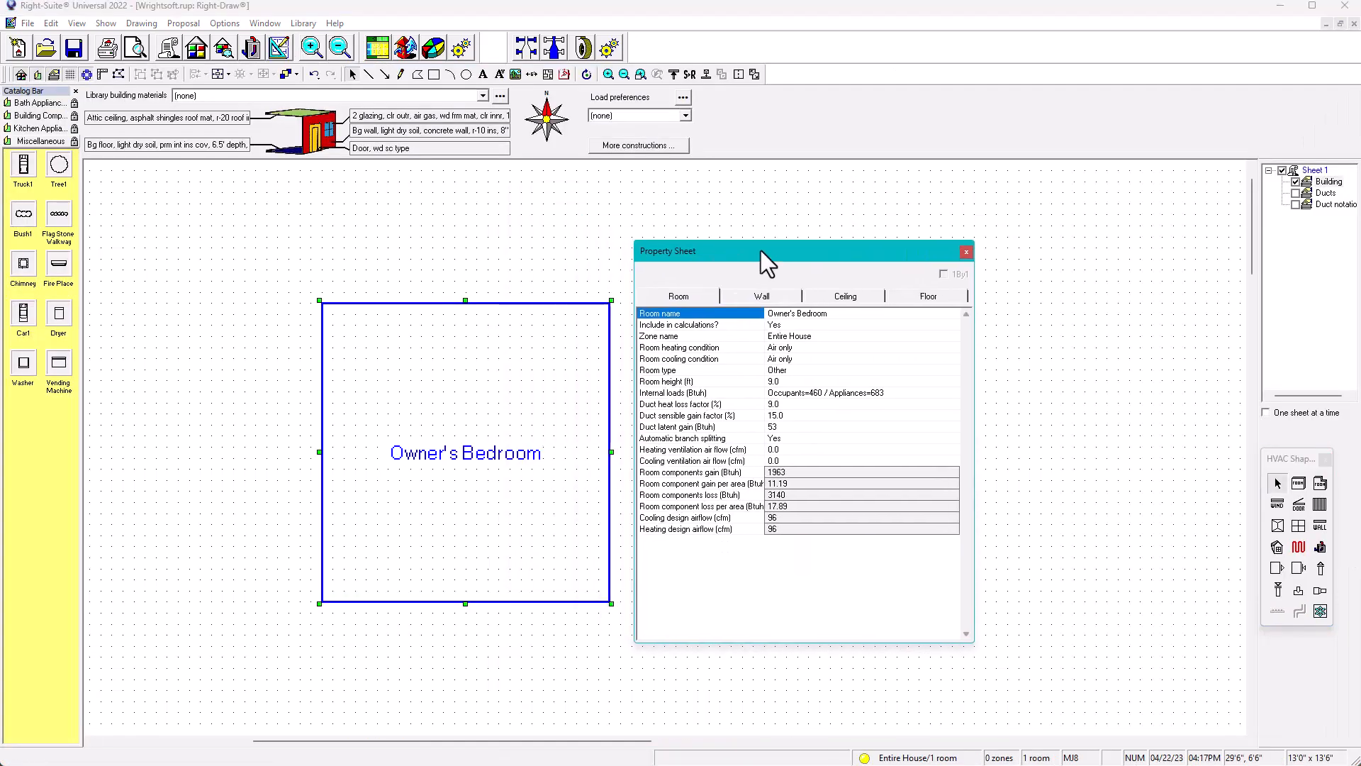
click(784, 446)
text(90)
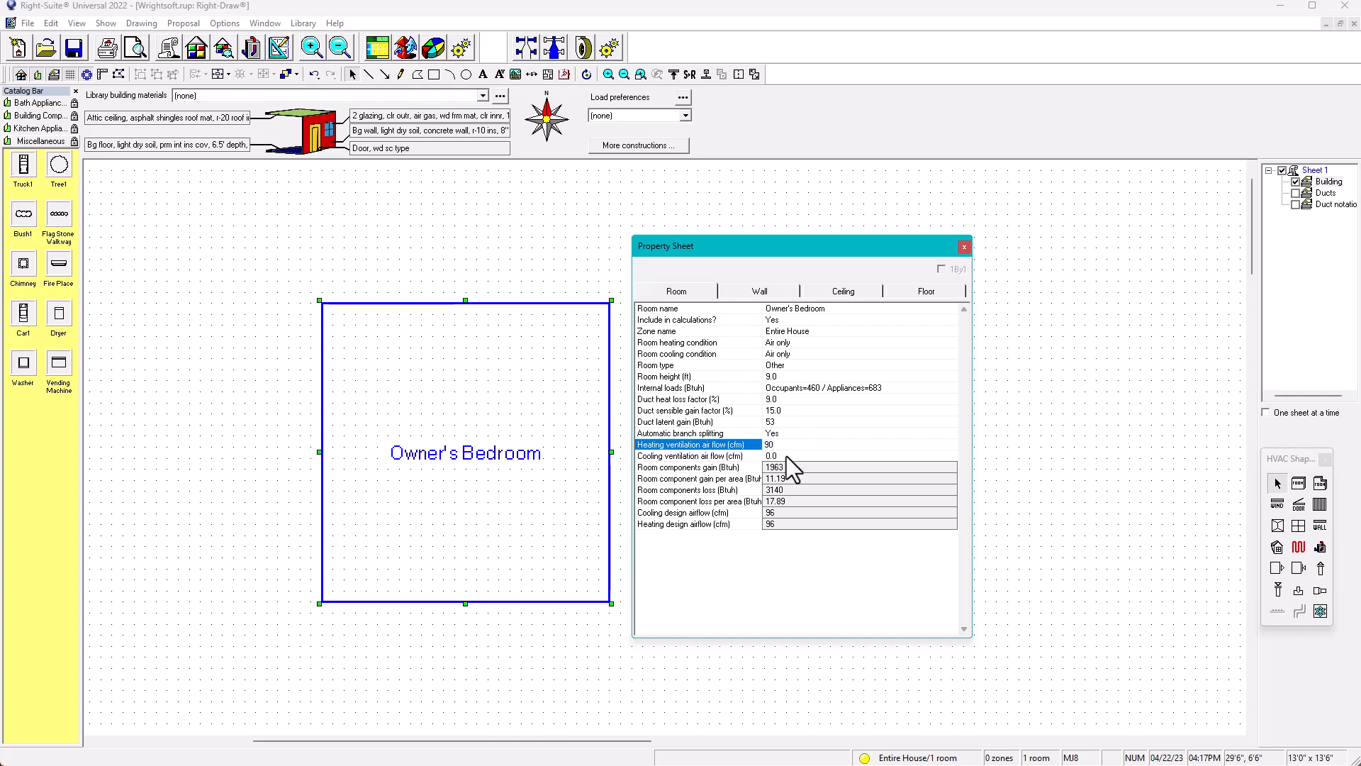
click(786, 456)
text(90)
key(Return)
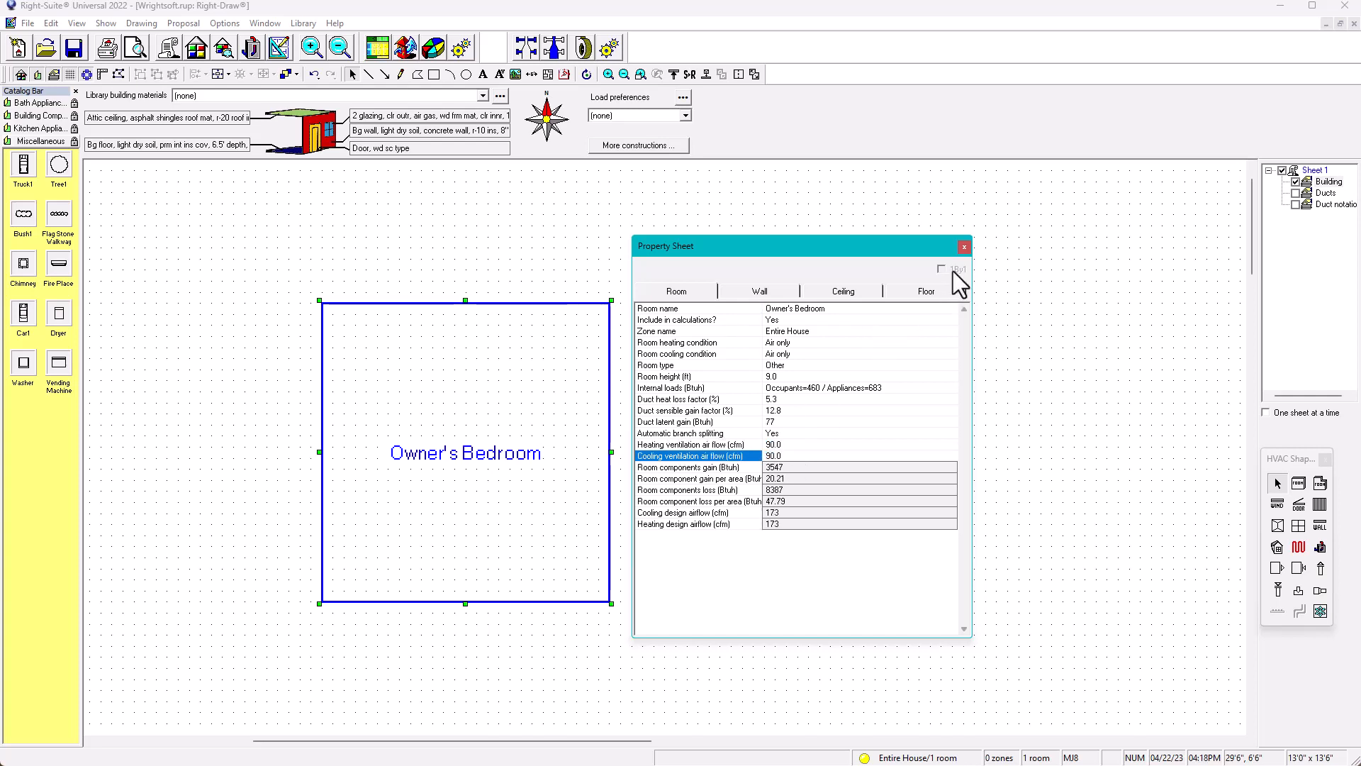
click(964, 247)
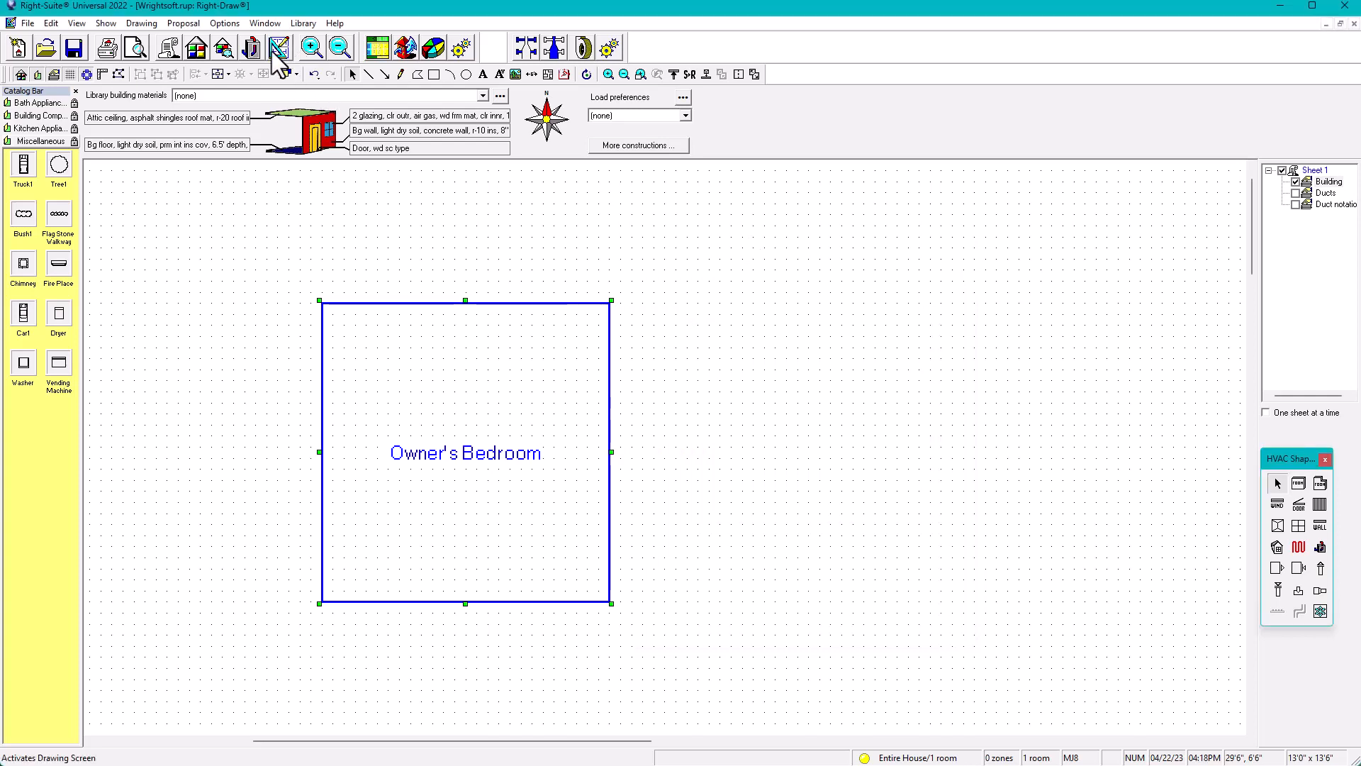
- Examine the room vent type, supply air flow and room ventilation loads in the zone information, and return to the drawing
click(224, 51)
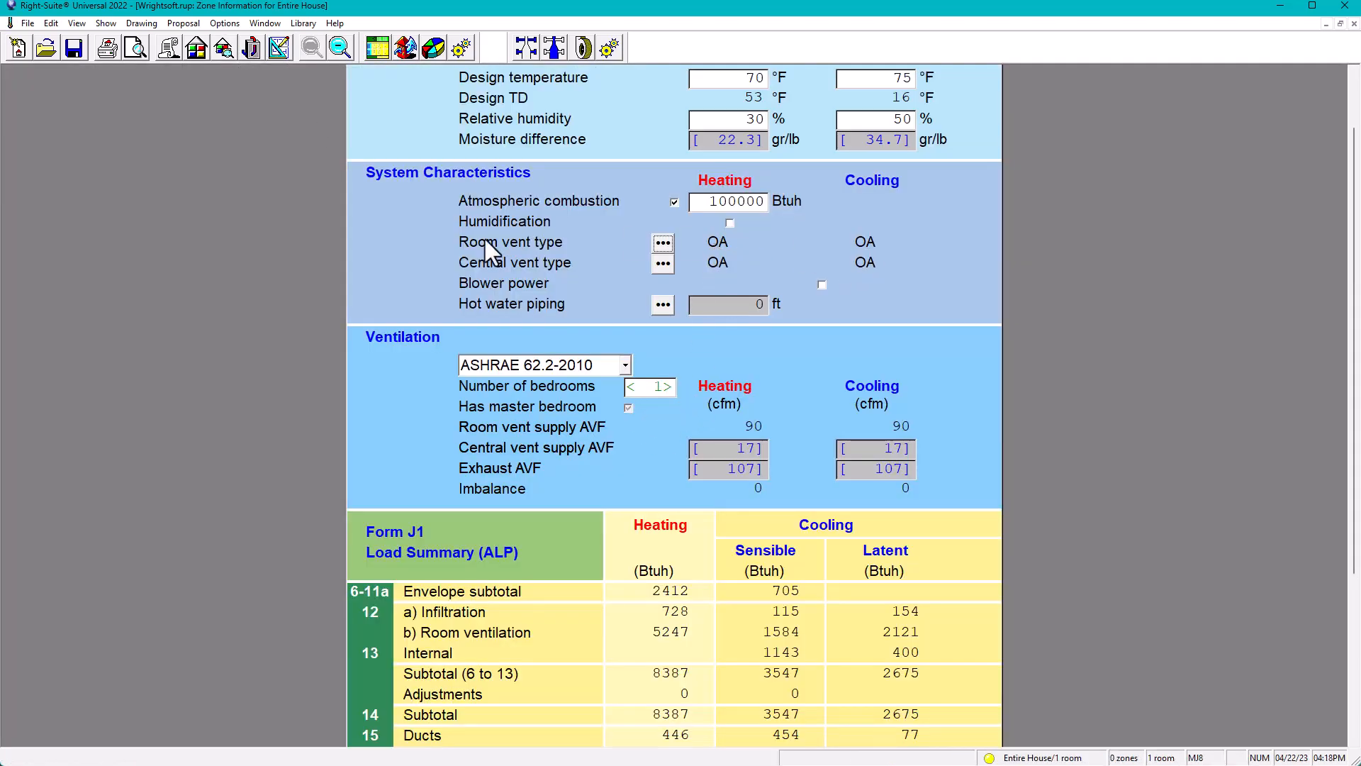
scroll(862, 427, down, 3)
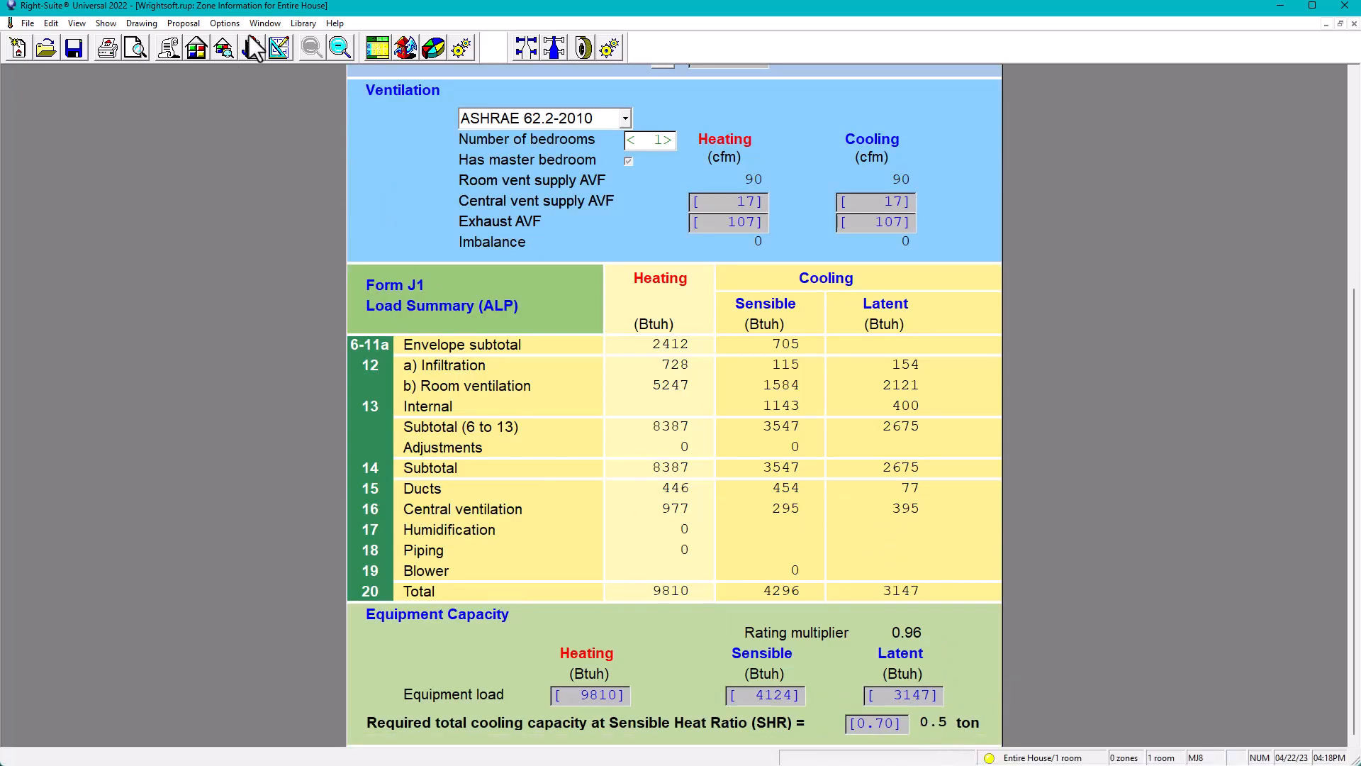
click(279, 44)
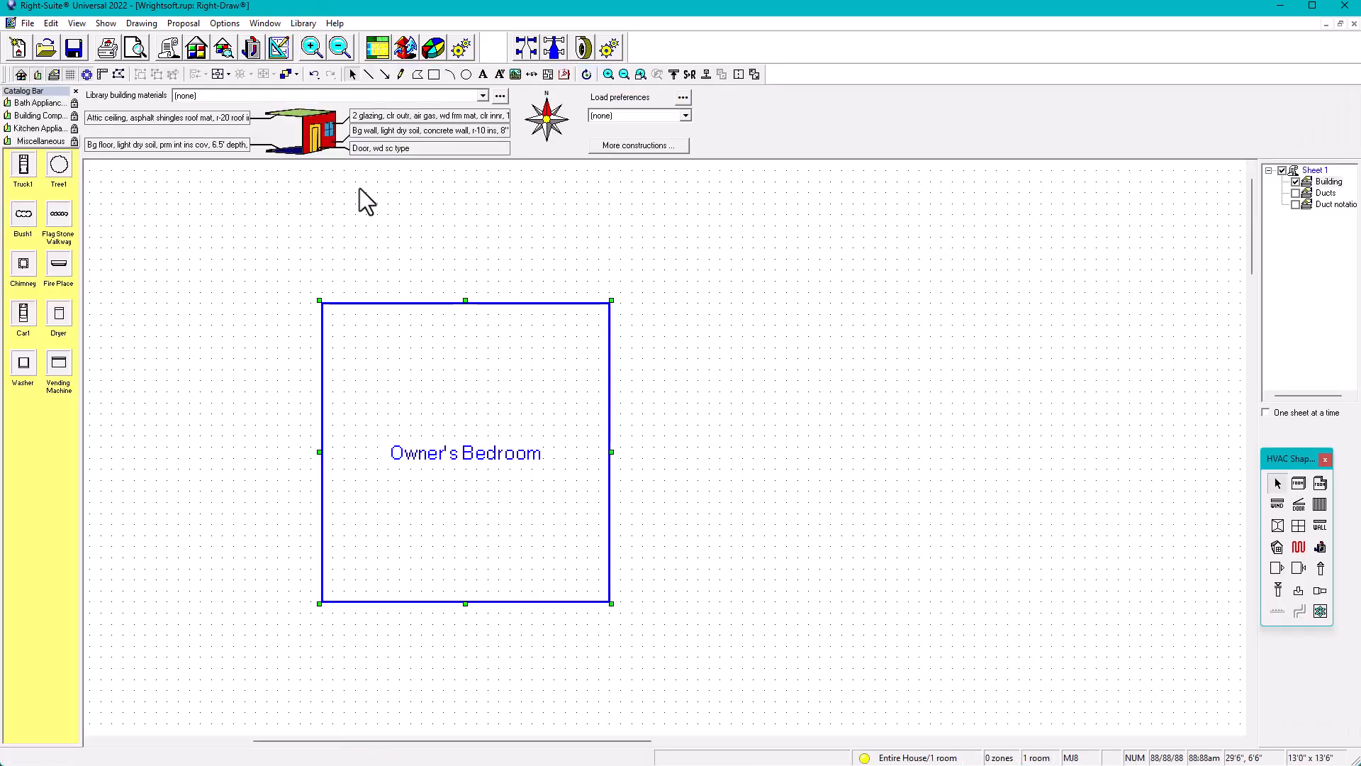
- Reset the Owner's Bedroom's heating and cooling ventilation air flows to 0 cfm and close its properties
double_click(561, 400)
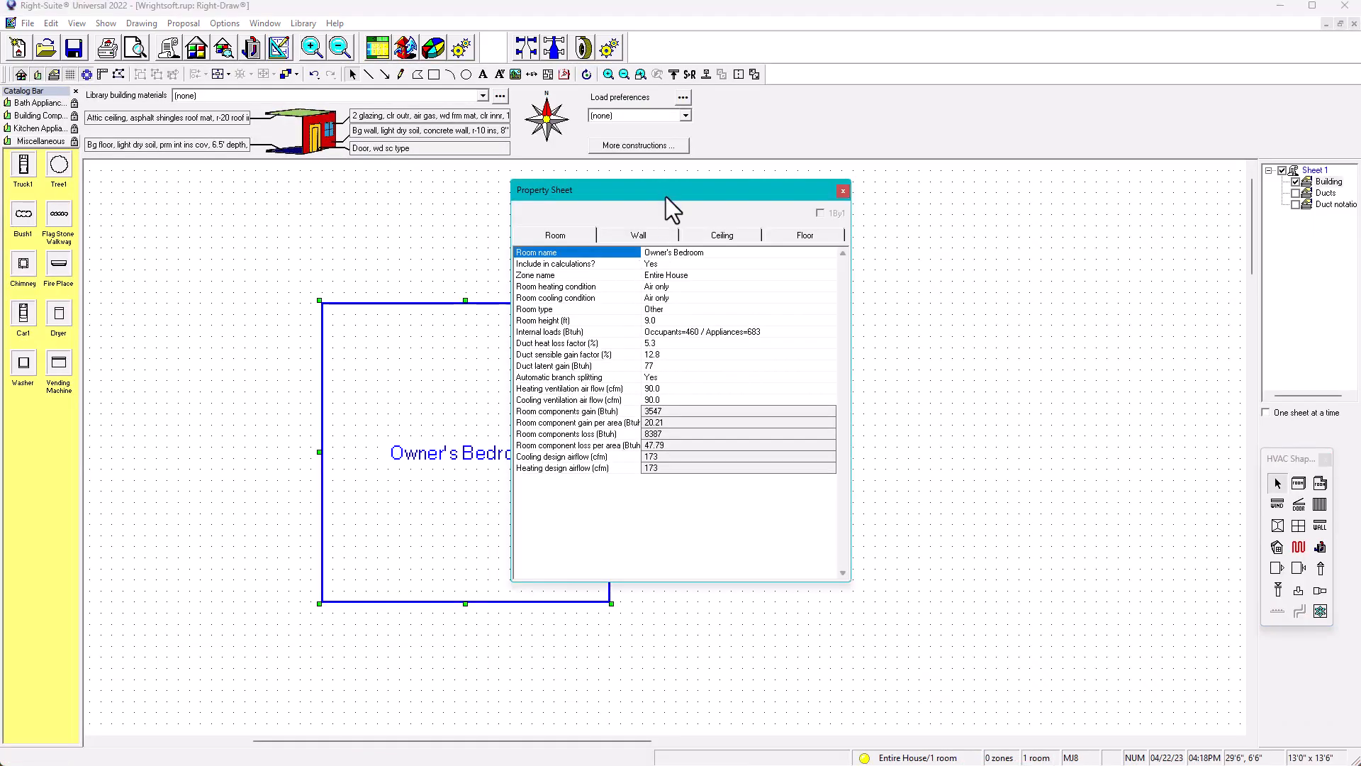
drag(751, 222, 757, 240)
click(753, 431)
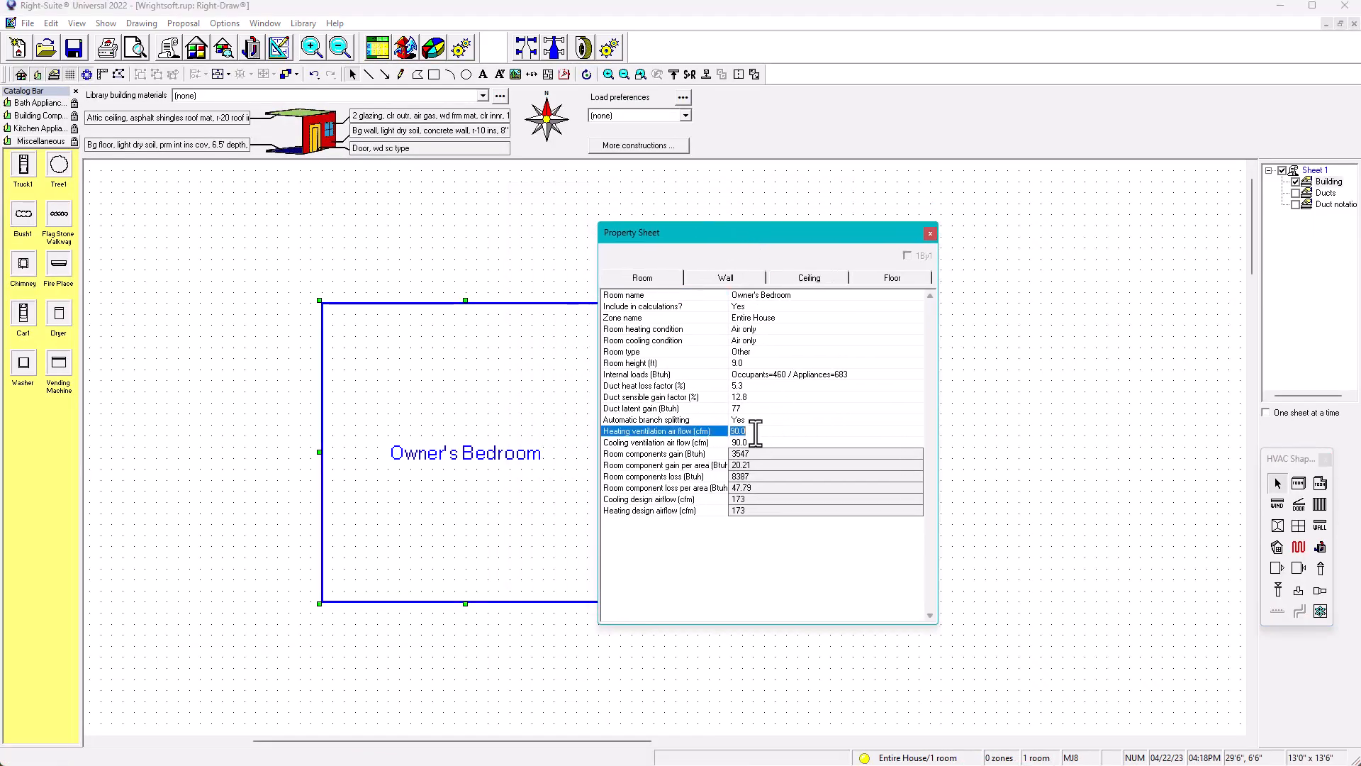
text(0)
click(757, 443)
text(0)
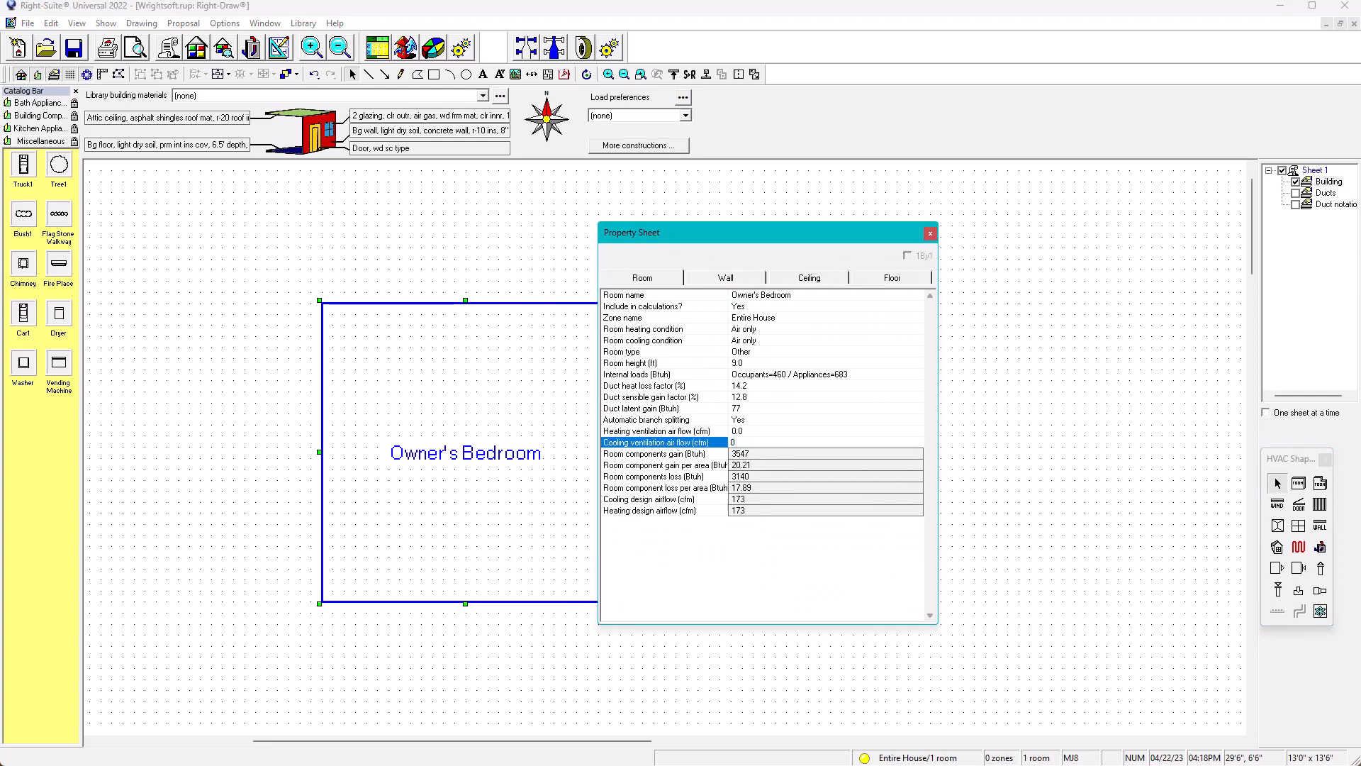
key(Return)
click(931, 233)
- In the zone information, set the room vent system type to (none) for both heating and cooling
click(231, 49)
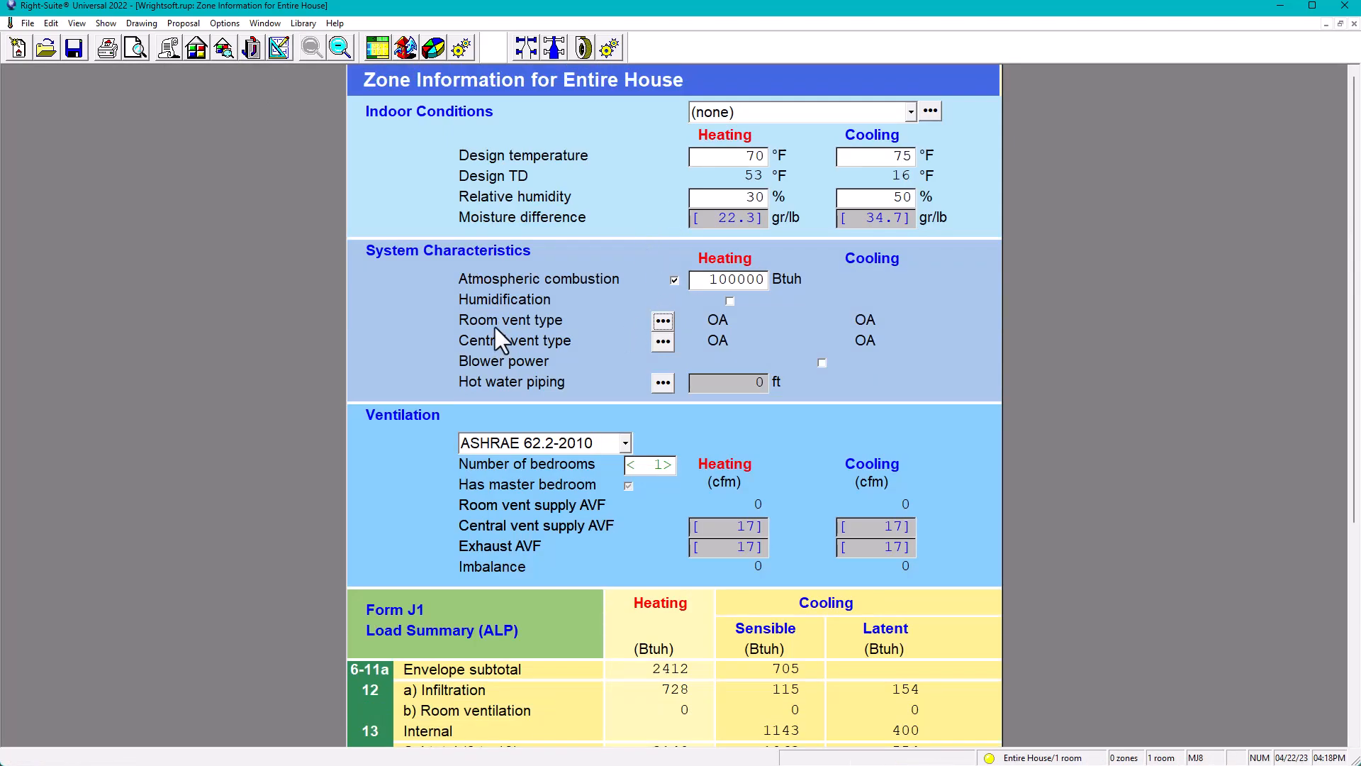
click(663, 323)
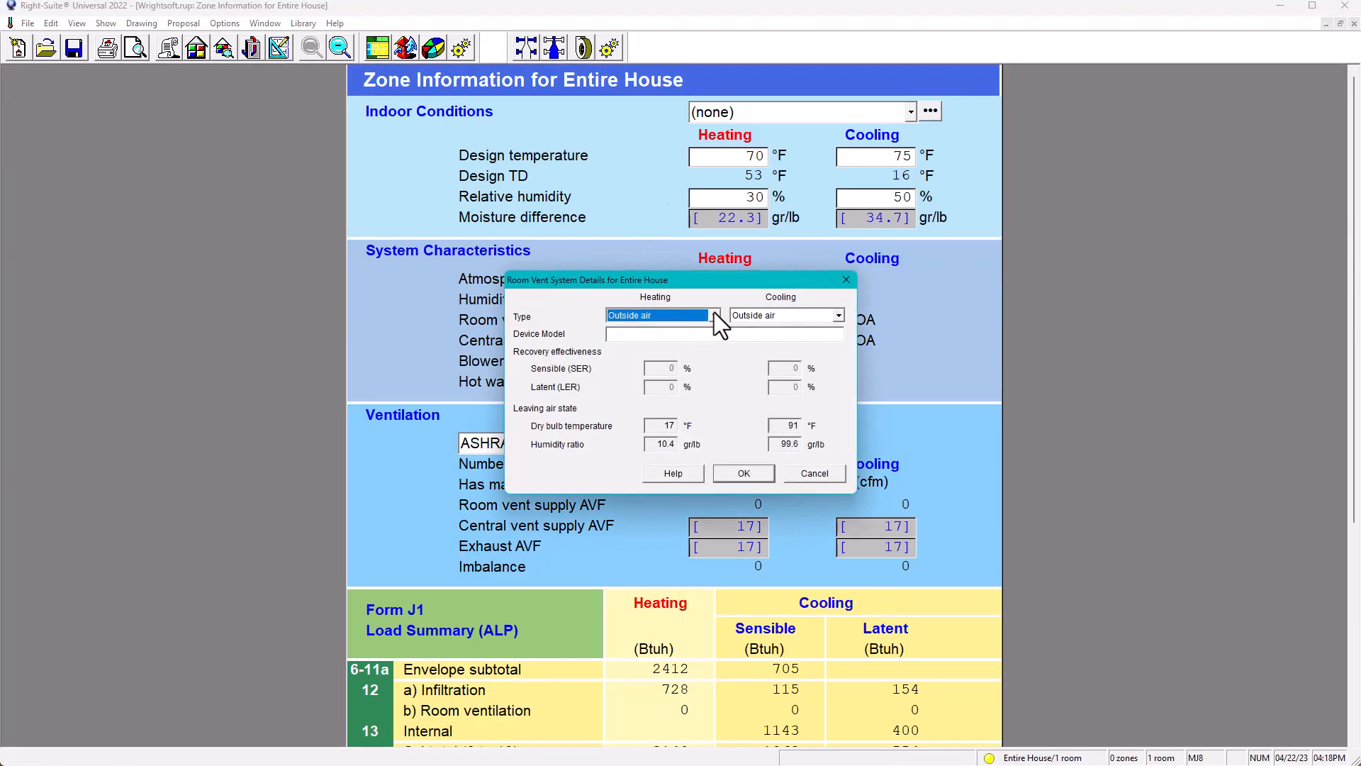
click(714, 314)
click(636, 330)
click(838, 315)
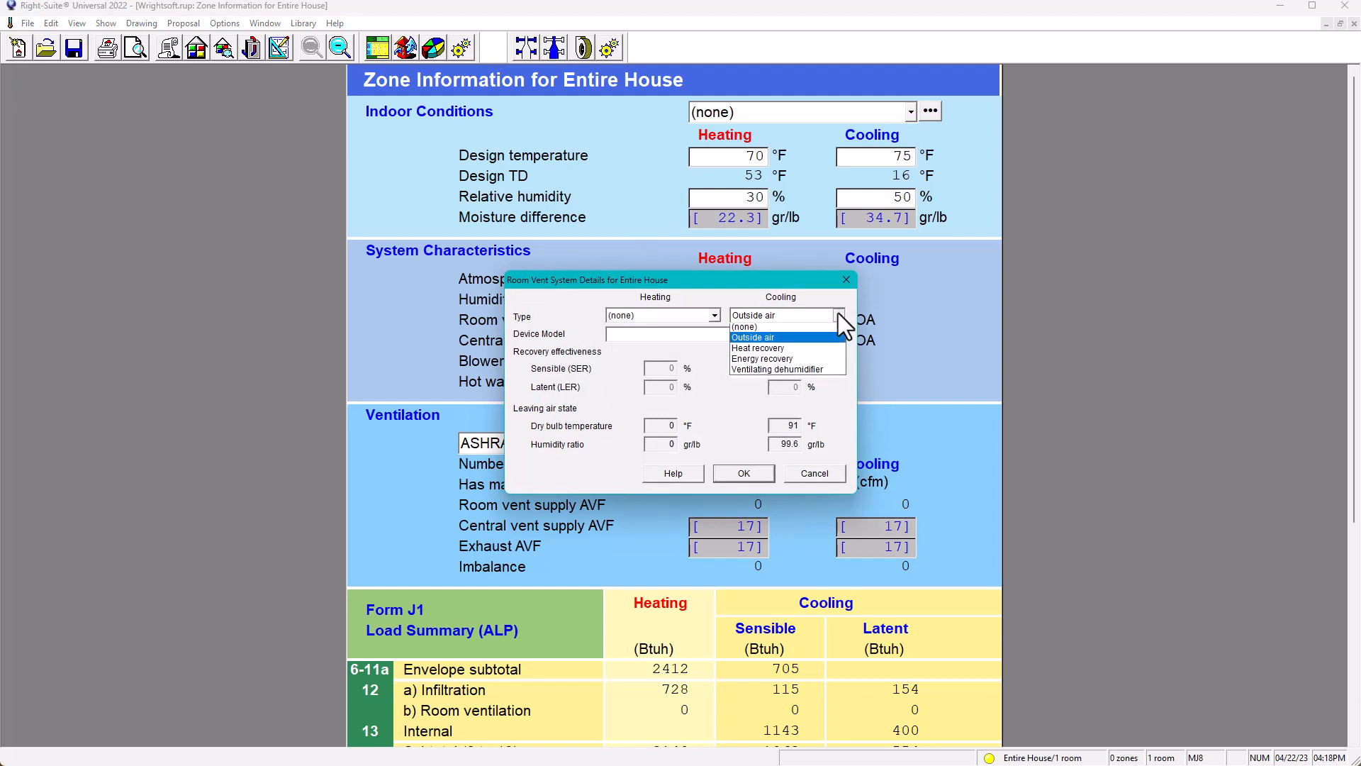
click(739, 331)
click(751, 473)
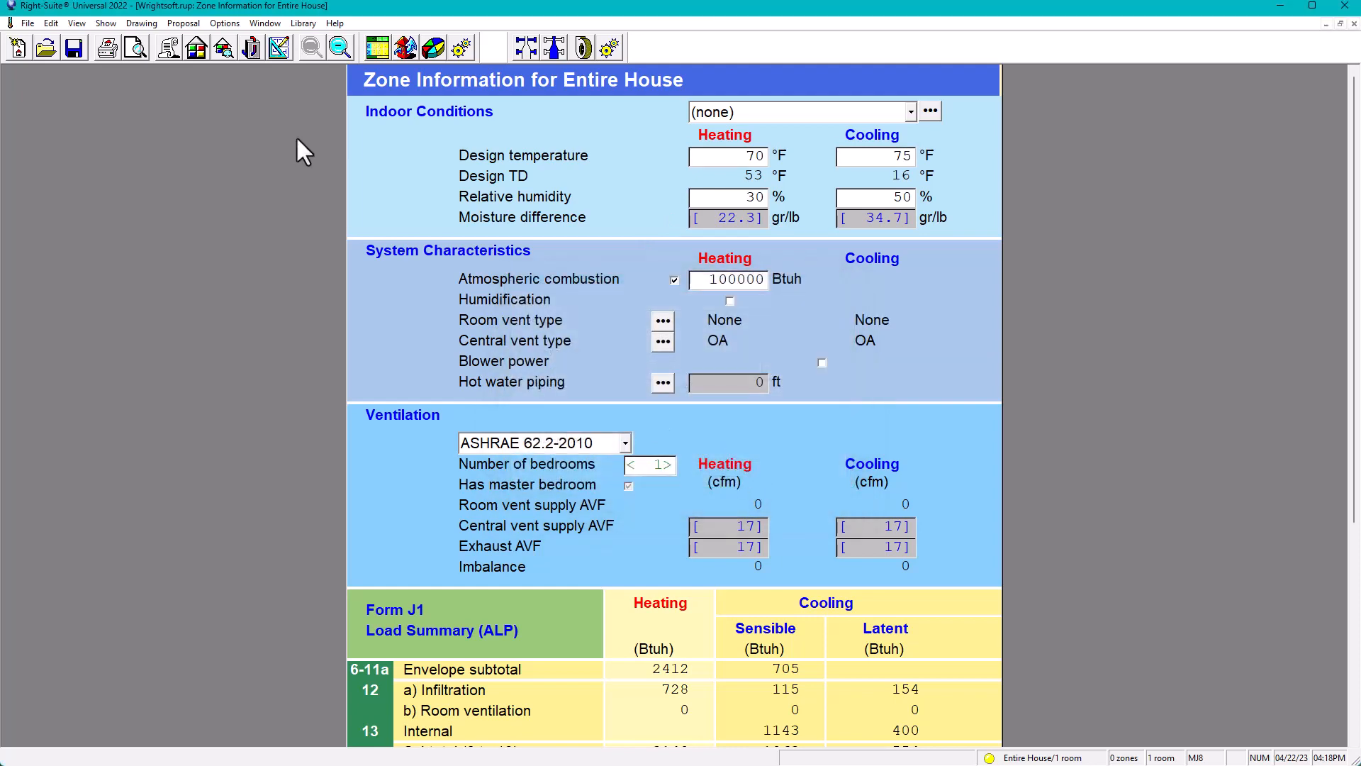
- Return to the drawing and display the Owner's Bedroom's room properties beside the room to review its load and design airflow values
click(279, 49)
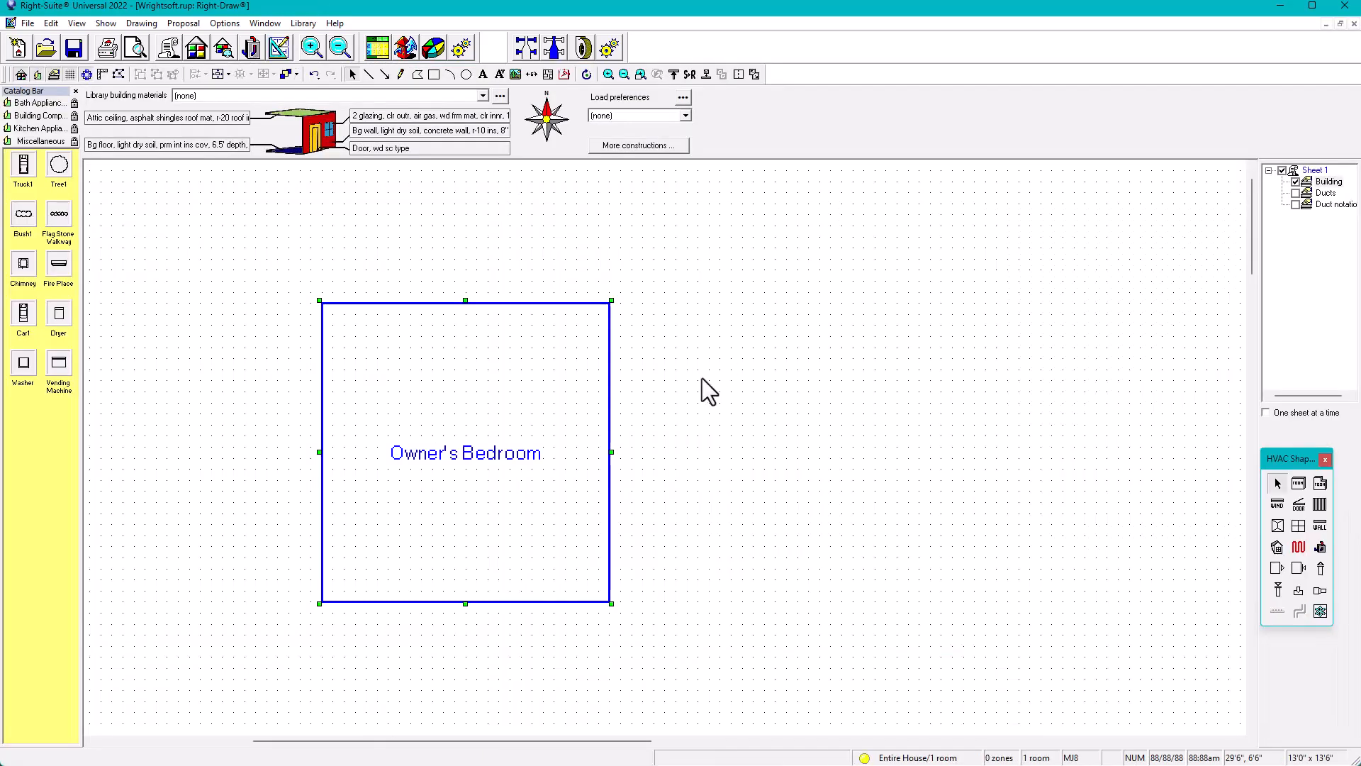
double_click(571, 395)
drag(644, 214, 767, 249)
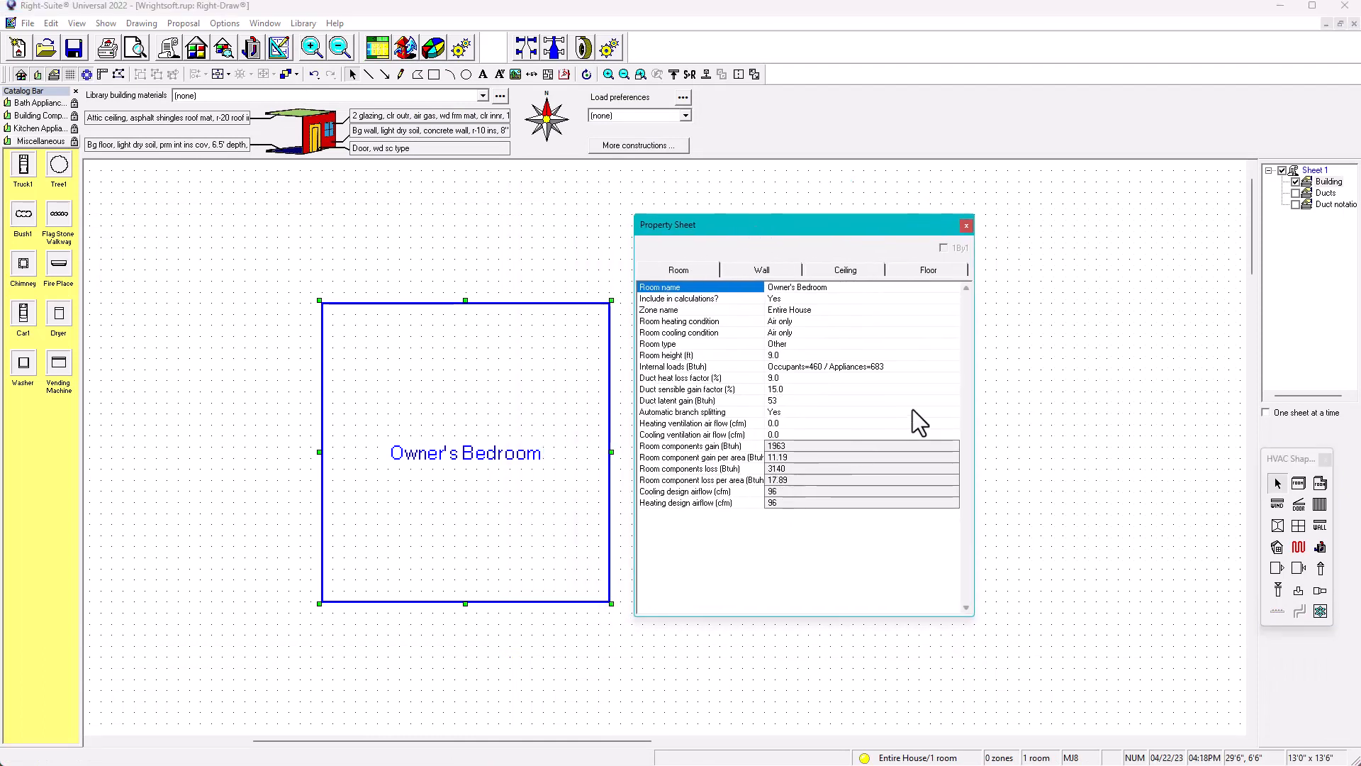
mouse_move(974, 410)
mouse_down()
mouse_move(1014, 401)
mouse_move(923, 396)
mouse_move(951, 398)
mouse_up()
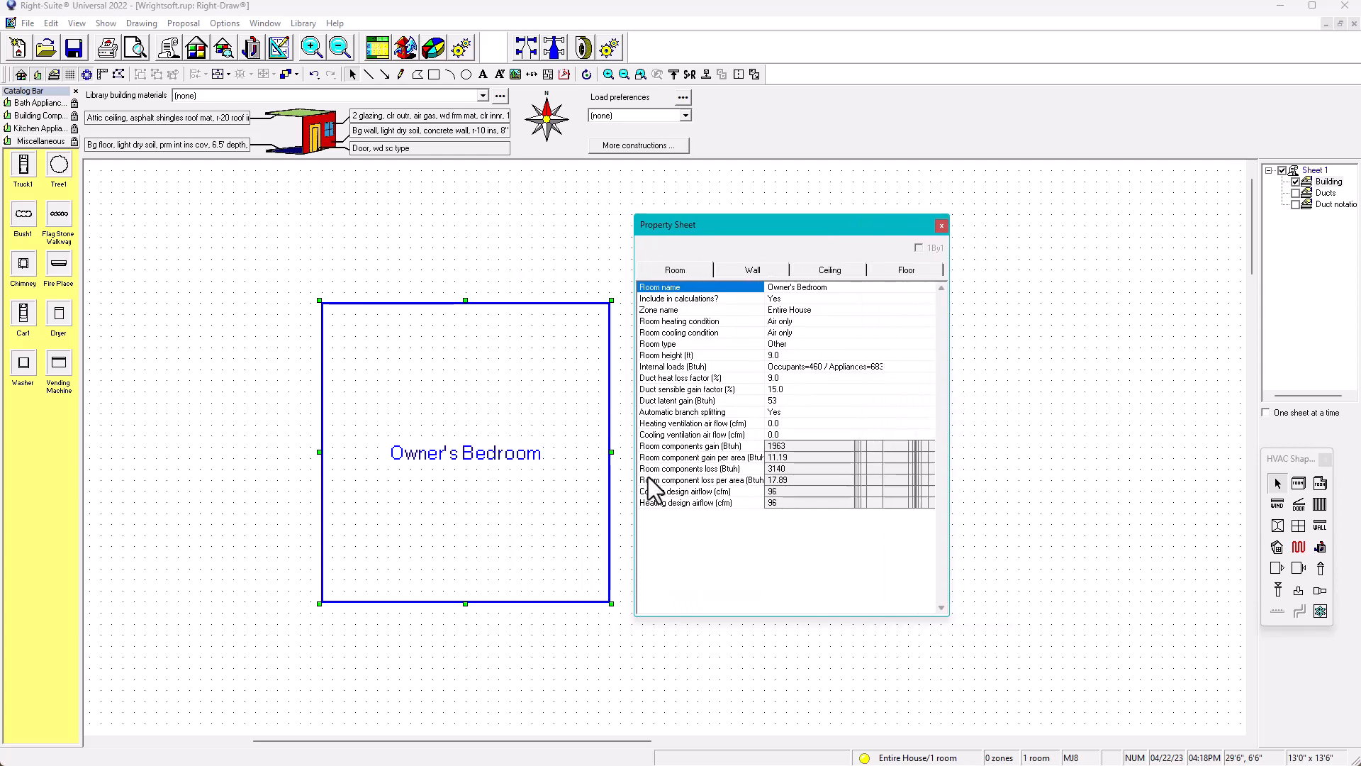
click(941, 226)
double_click(551, 390)
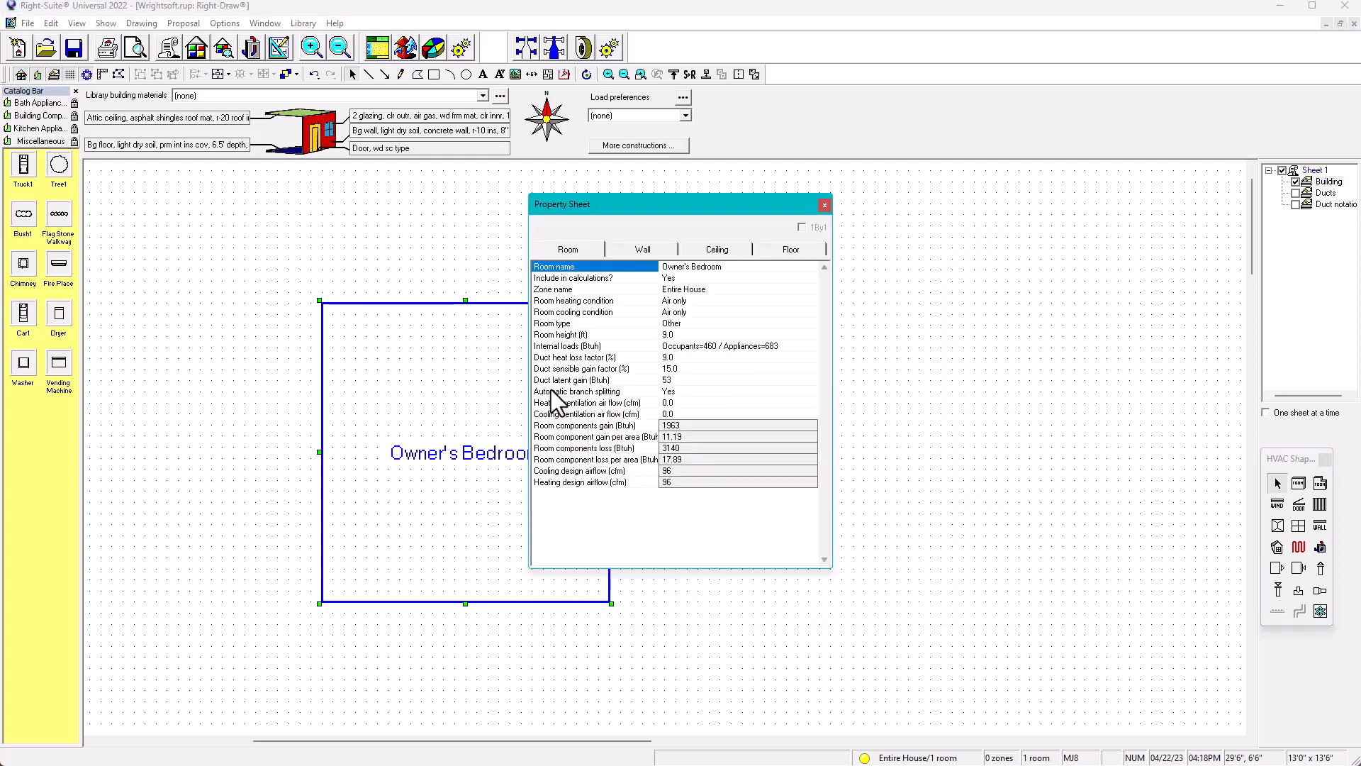
drag(650, 192, 770, 231)
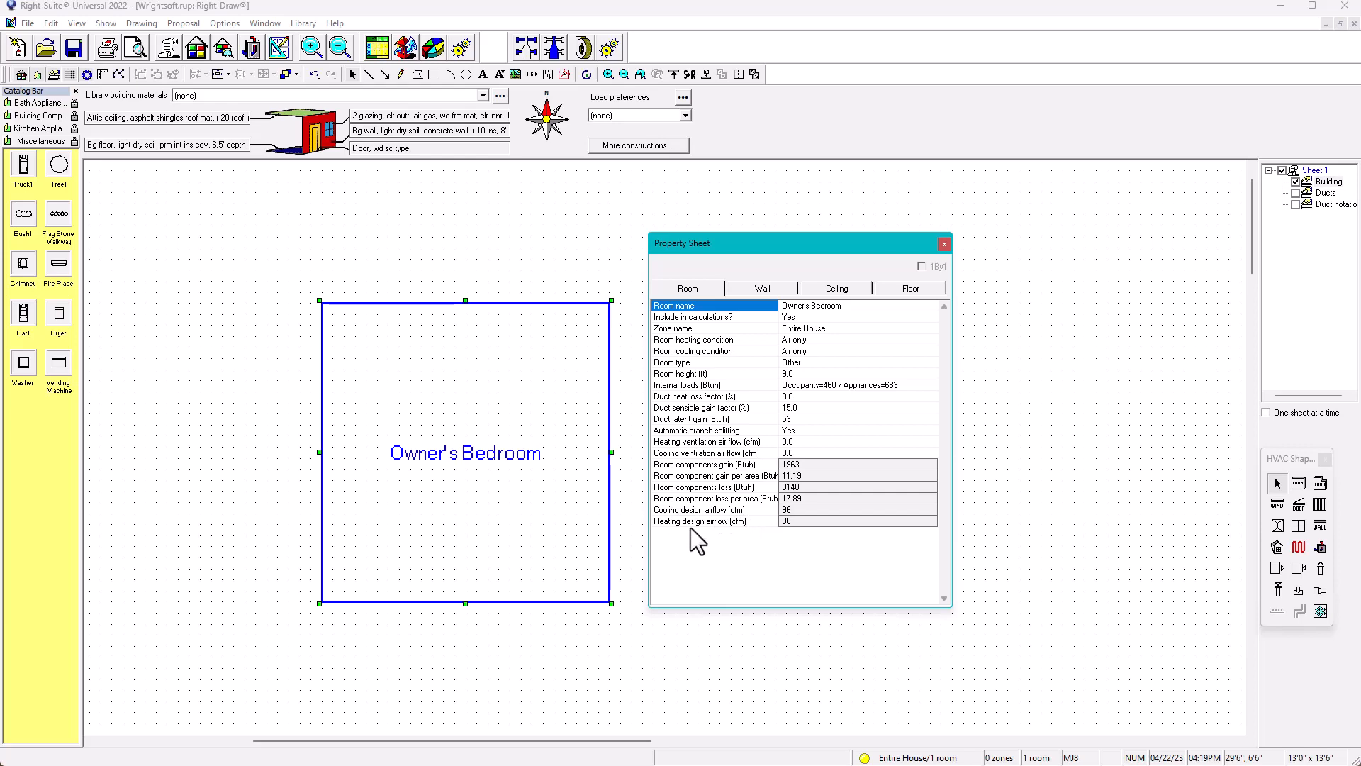
- Show the duct and duct notation layers and move the equipment symbol to the upper-left part of the Owner's Bedroom
click(1295, 193)
click(1297, 205)
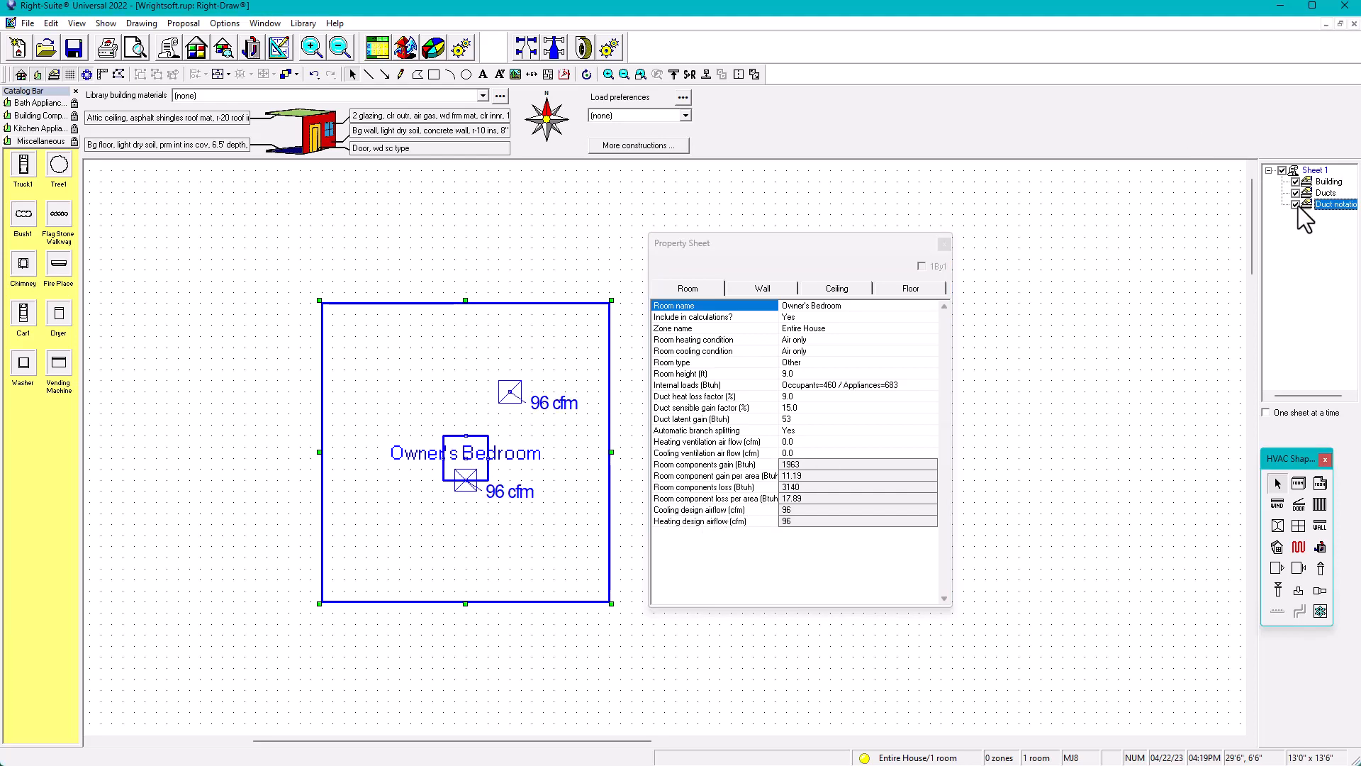
click(453, 435)
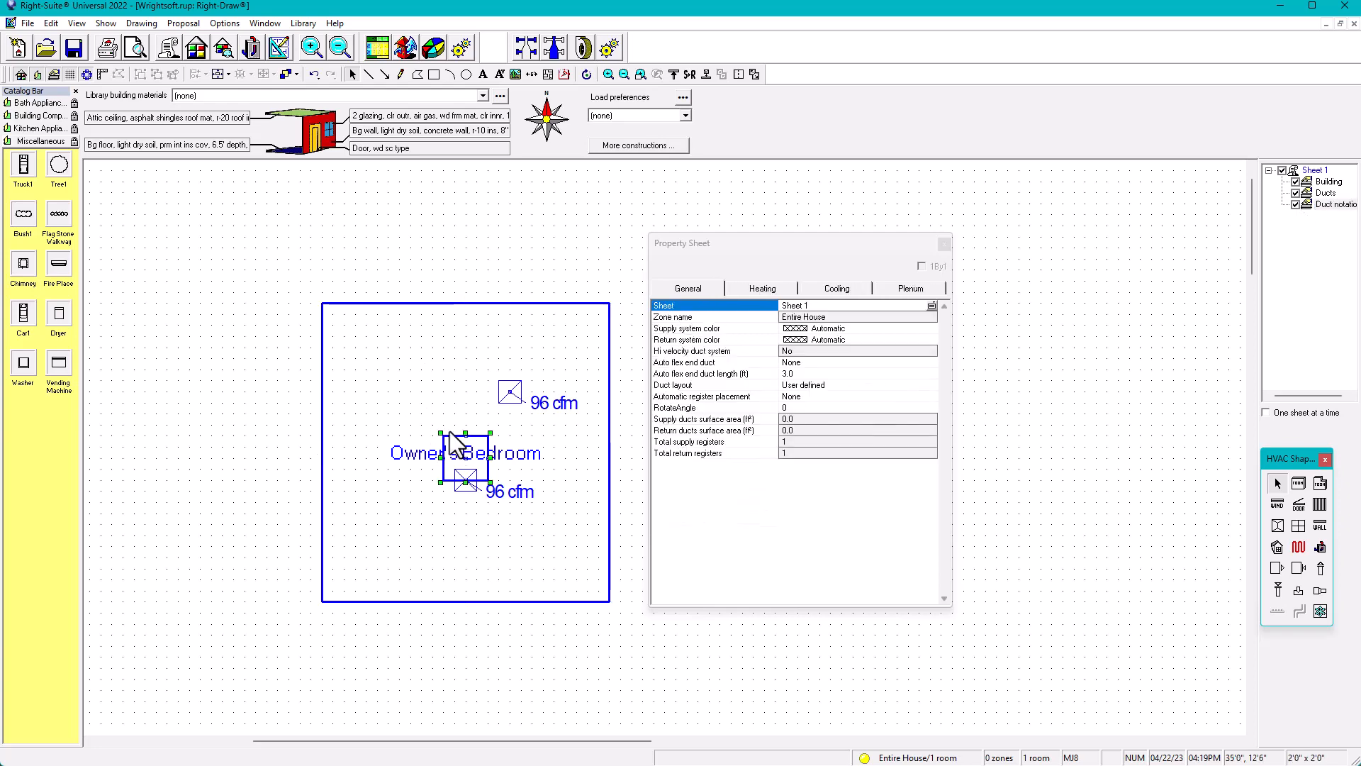
drag(455, 437, 369, 356)
- Move the supply register near the room's lower wall and the return register near its upper wall, and reselect the Owner's Bedroom
click(465, 481)
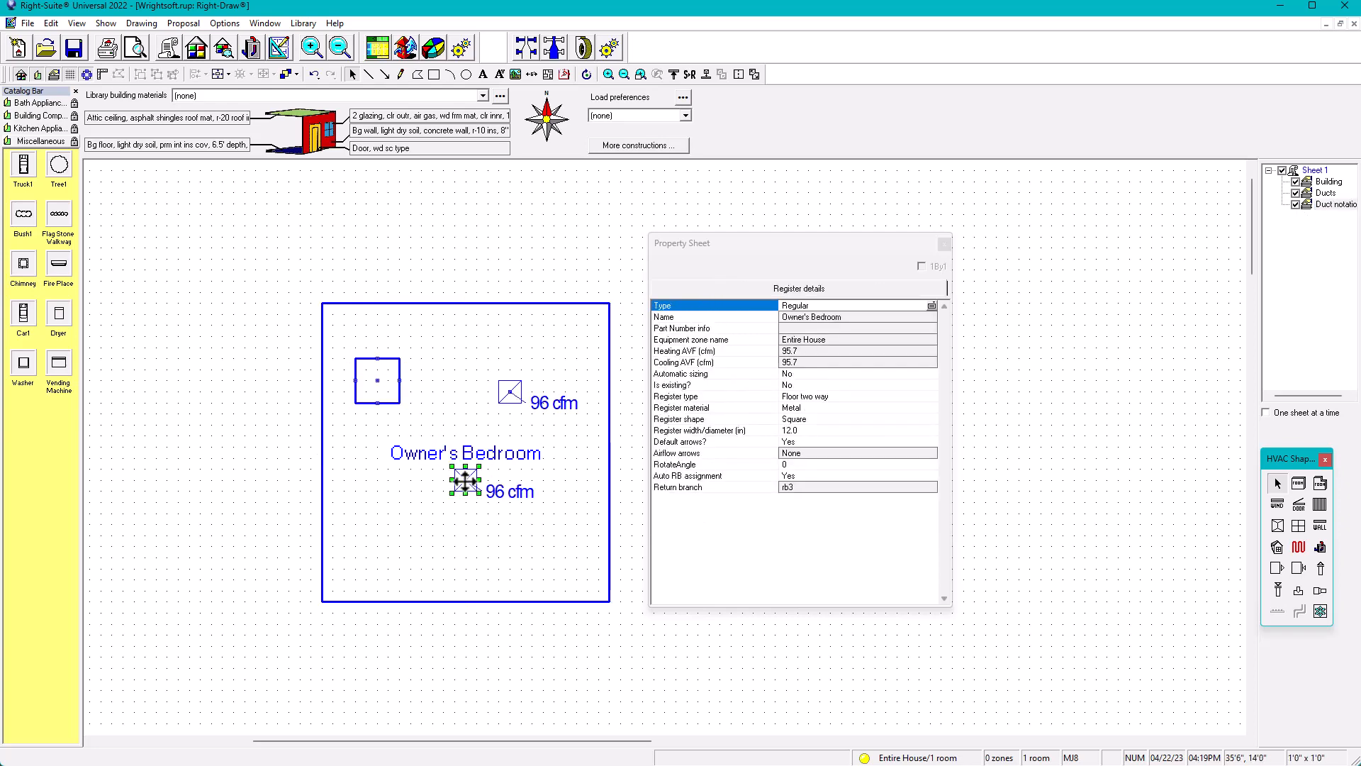
drag(465, 482, 468, 569)
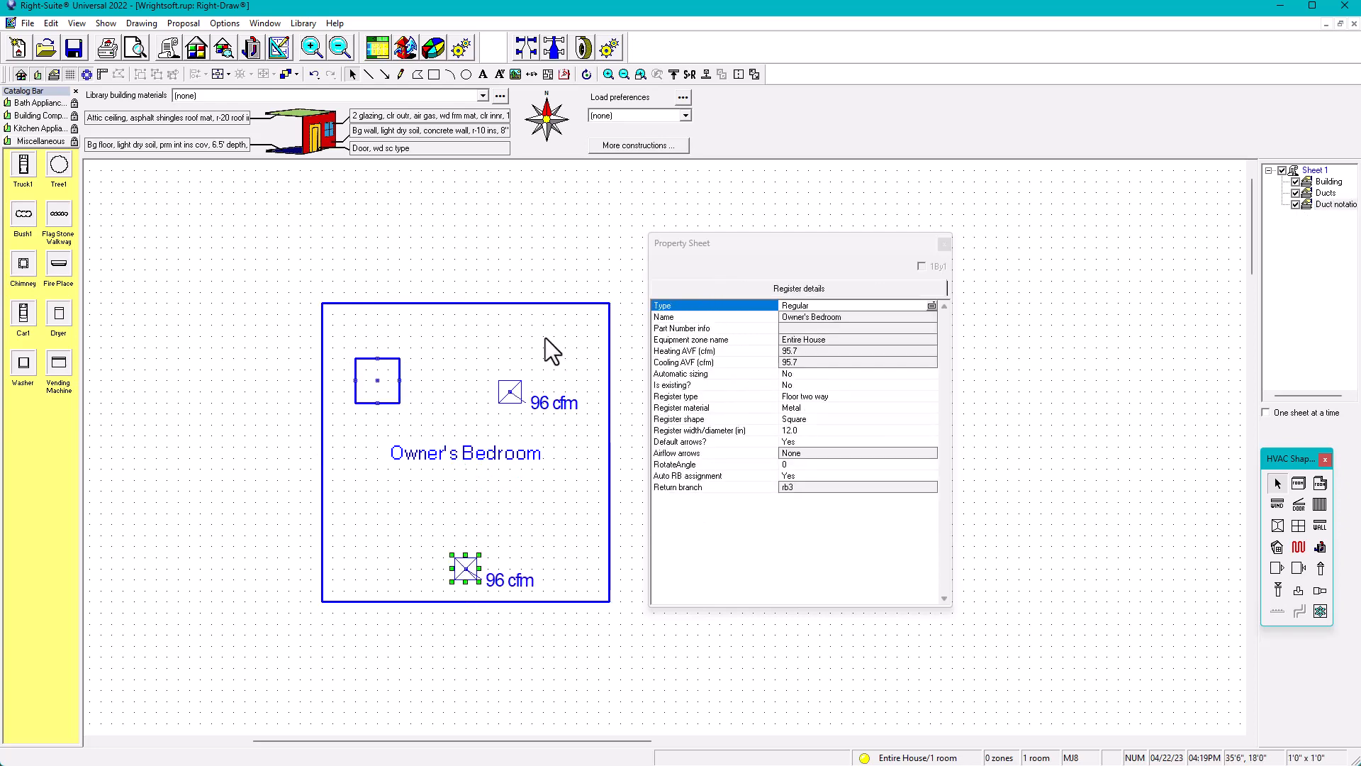
click(518, 388)
drag(517, 385, 433, 331)
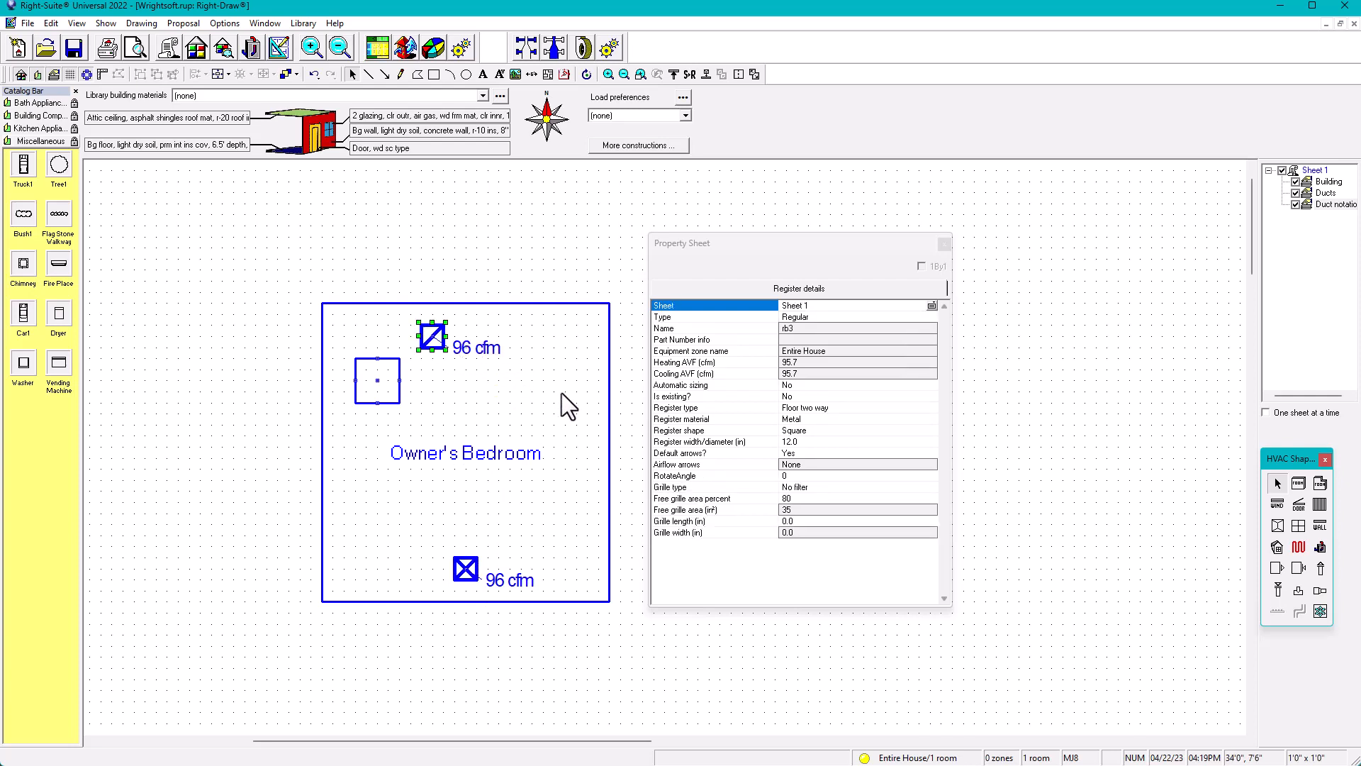
click(608, 407)
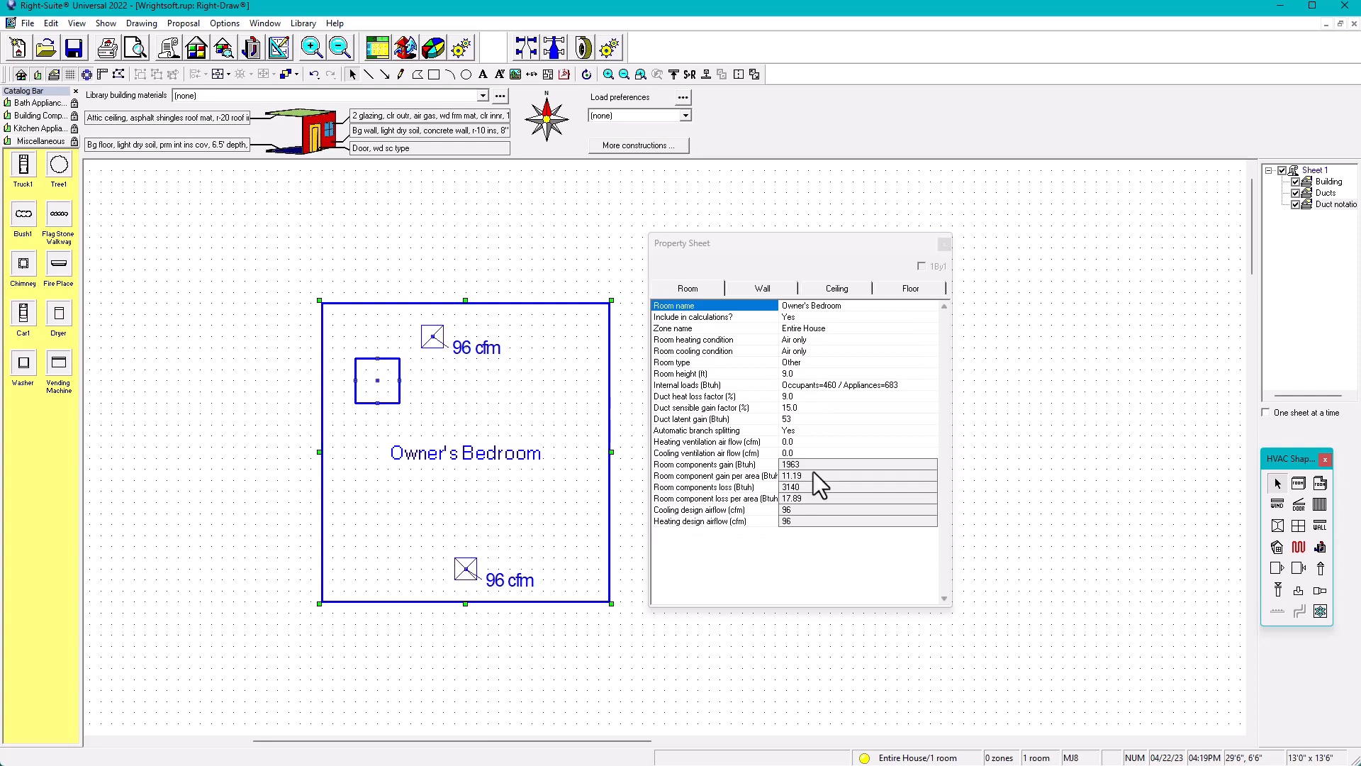